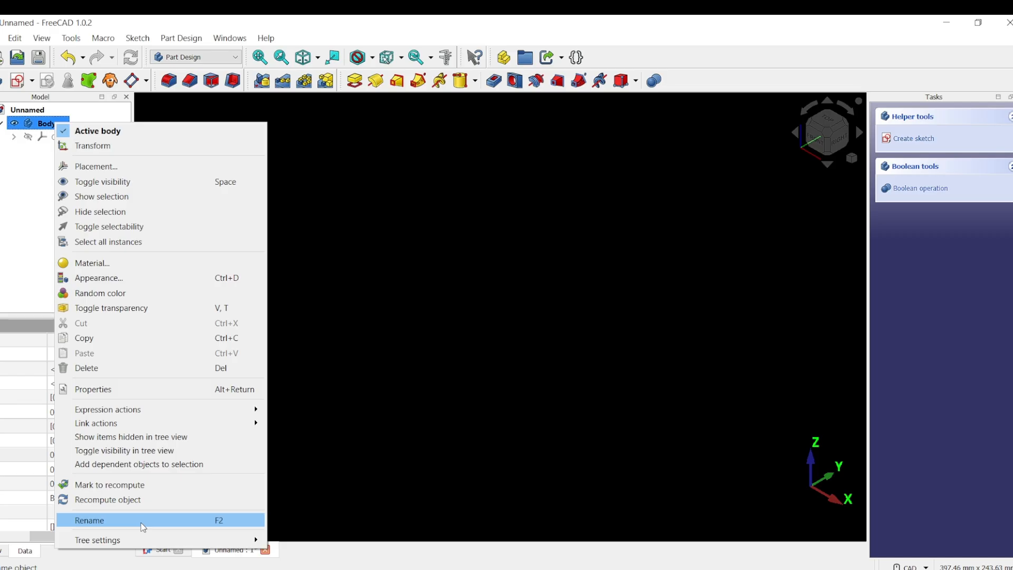
Change the body's name in the model tree to Body_01.
{"action": "left_click", "coordinate": [143, 520]}
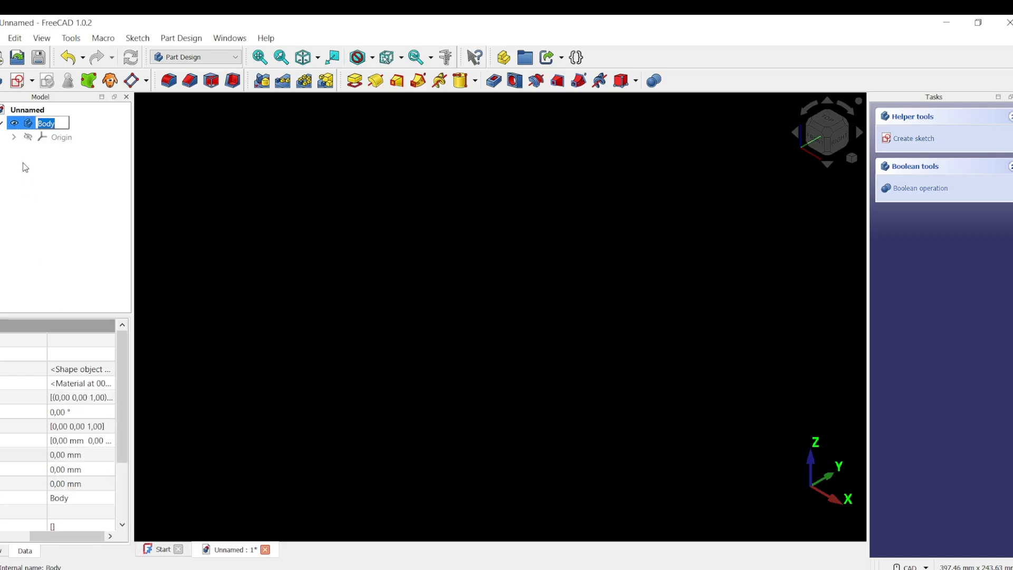
{"action": "type", "text": "B"}
{"action": "key", "text": "Return"}
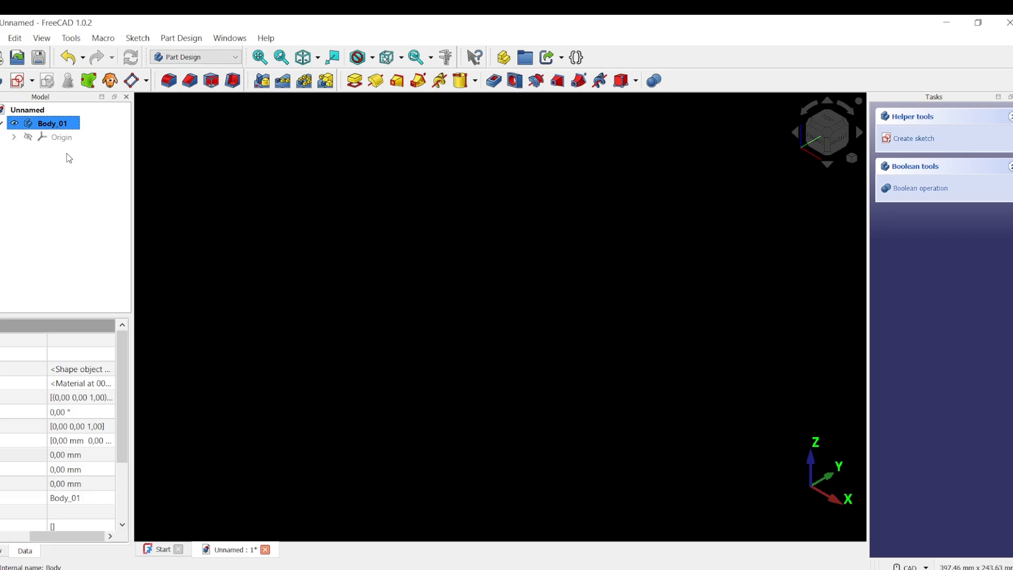
Add an involute gear to the body with 30 teeth and a 5 mm module.
{"action": "left_click", "coordinate": [182, 38]}
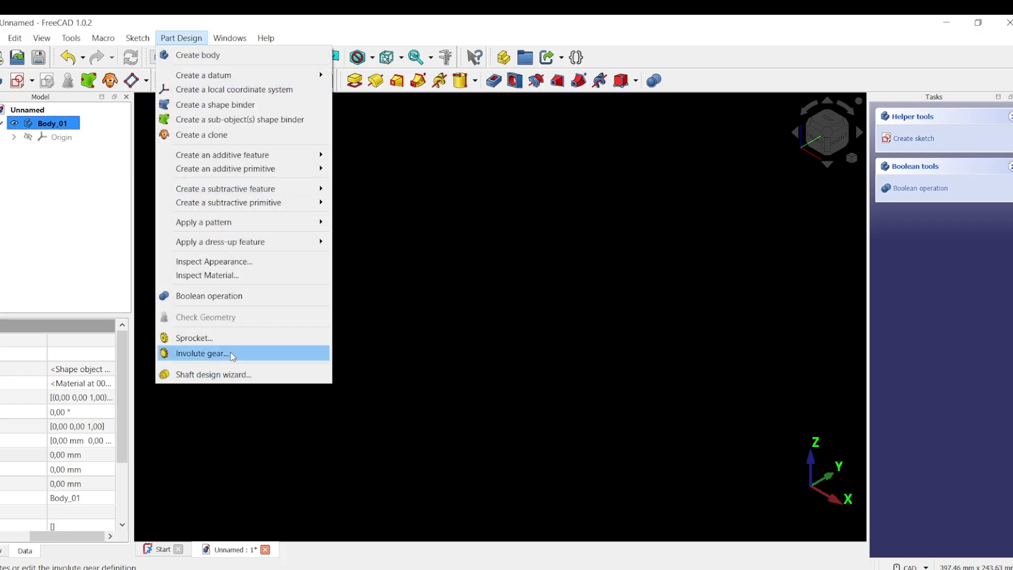
{"action": "left_click", "coordinate": [275, 356]}
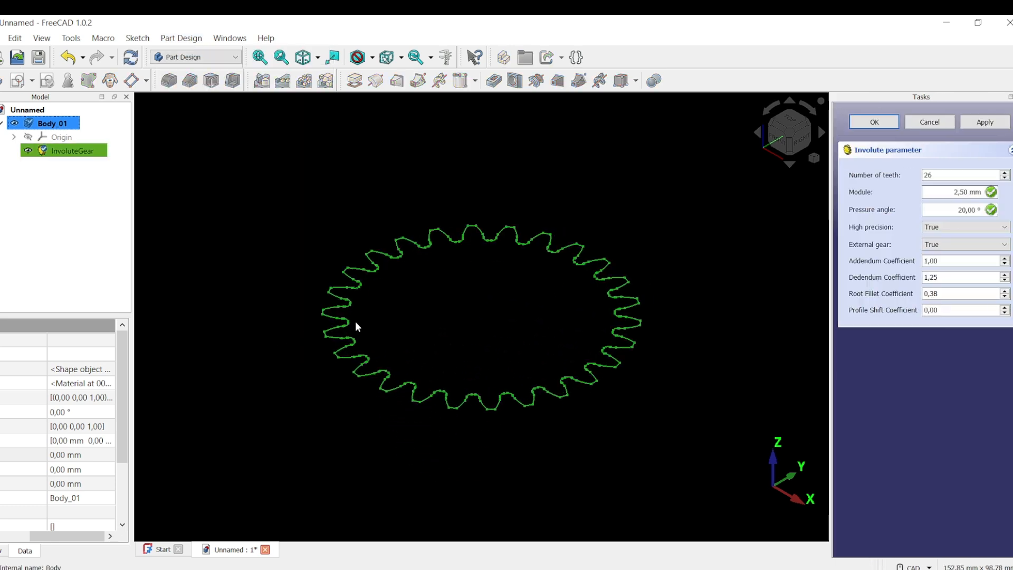
{"action": "middle_click_drag", "start_coordinate": [595, 428], "coordinate": [605, 426]}
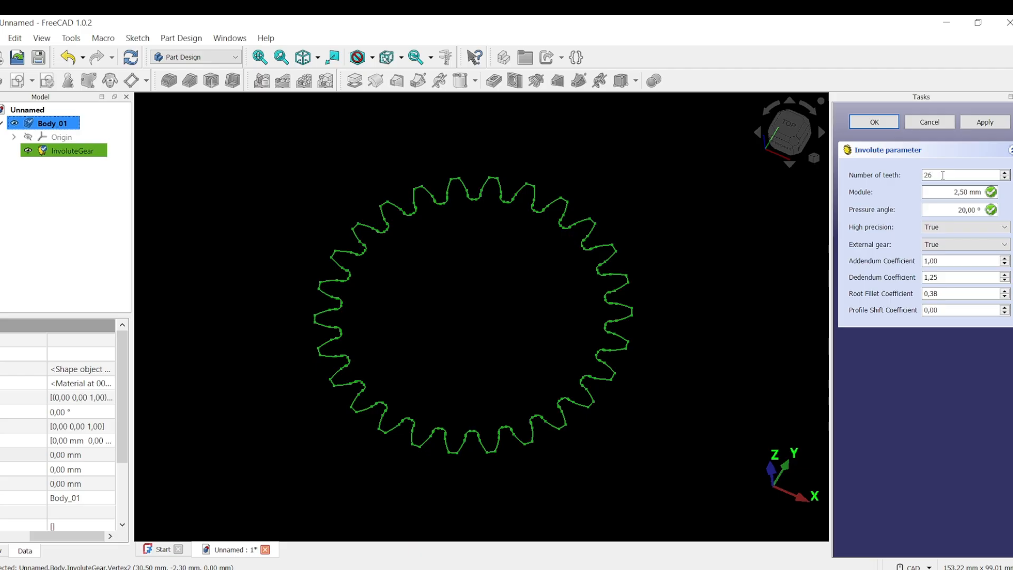
{"action": "left_click_drag", "start_coordinate": [943, 175], "coordinate": [895, 174]}
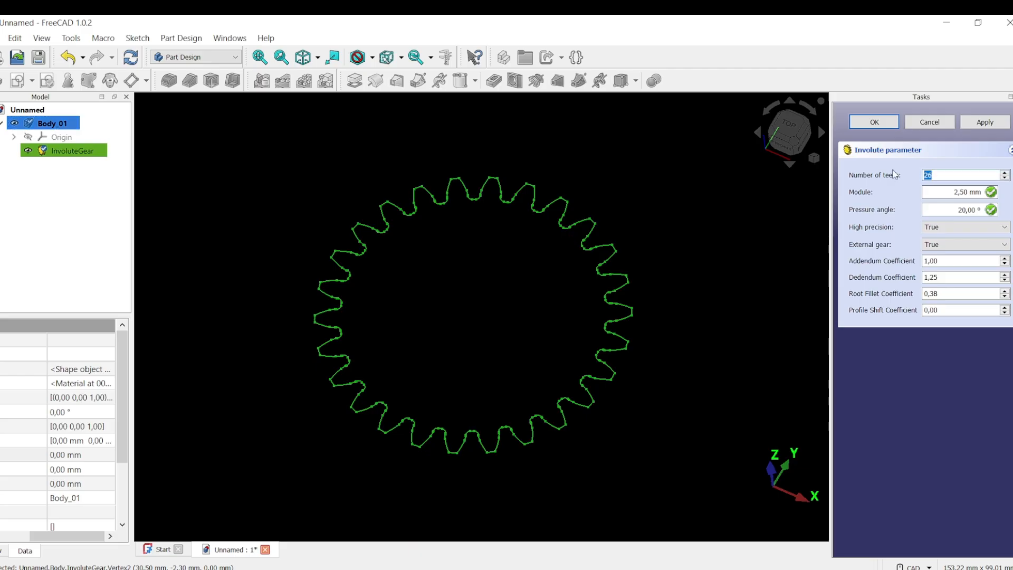
{"action": "type", "text": "30"}
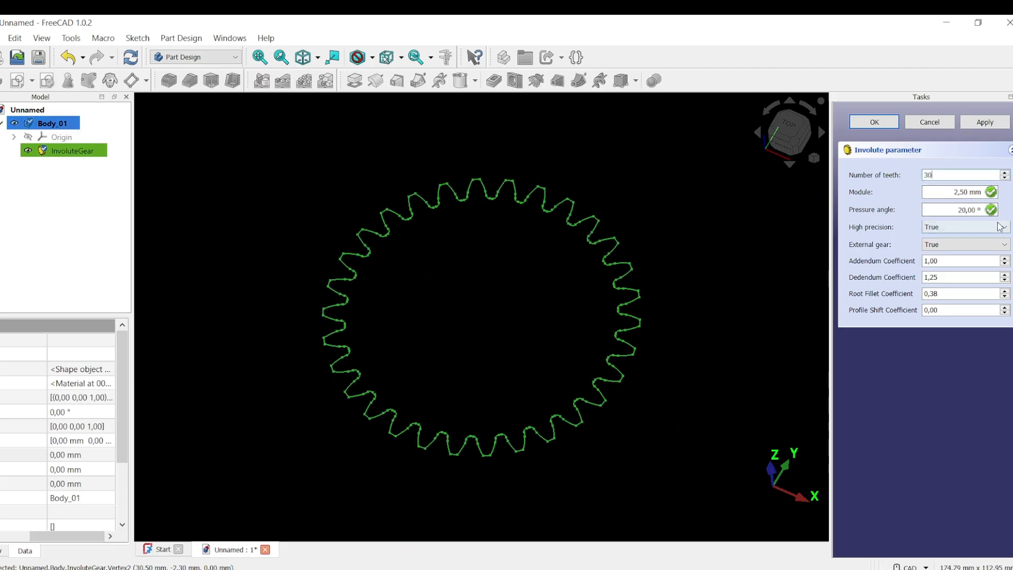
{"action": "left_click_drag", "start_coordinate": [969, 192], "coordinate": [922, 195]}
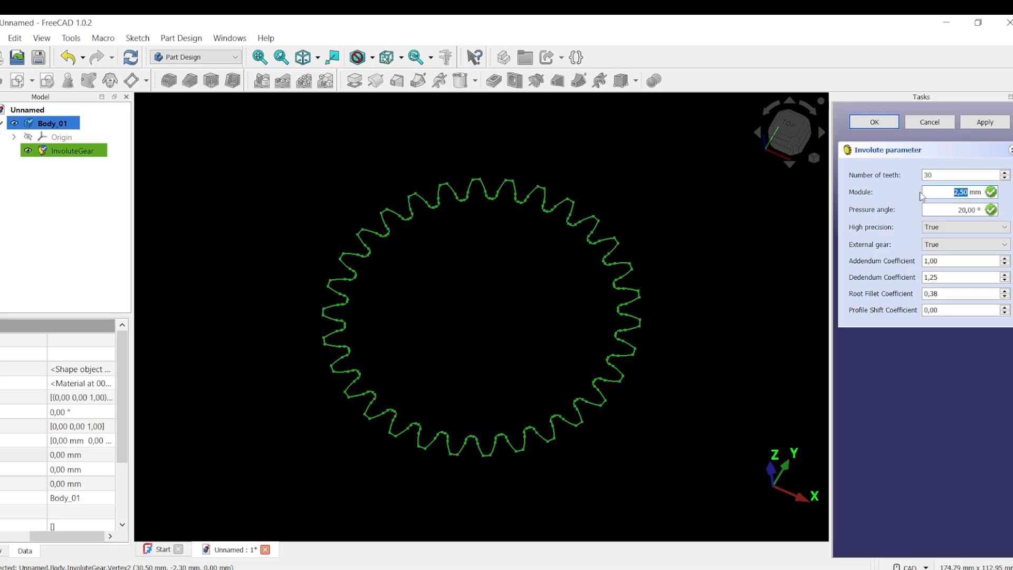
{"action": "type", "text": "5"}
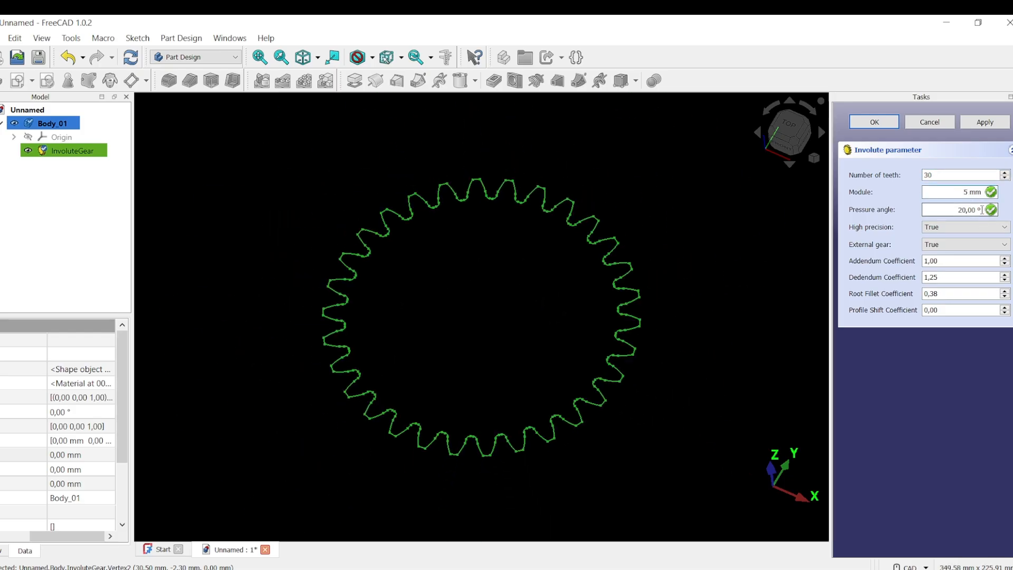
Set High precision to False and External gear to True, then apply and accept the gear.
{"action": "key", "text": "Tab"}
{"action": "left_click", "coordinate": [999, 230]}
{"action": "left_click", "coordinate": [957, 247]}
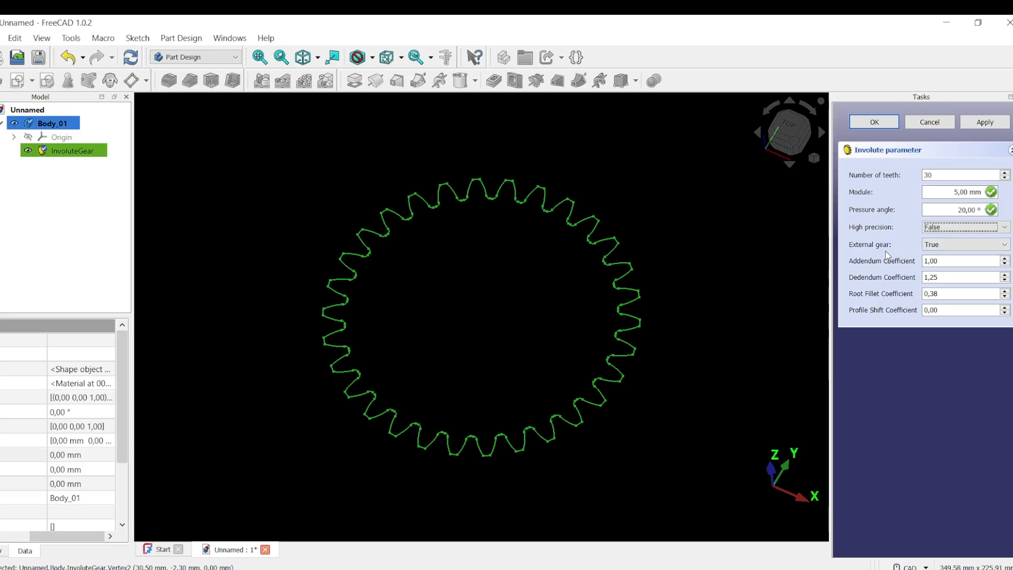
{"action": "left_click", "coordinate": [1005, 245]}
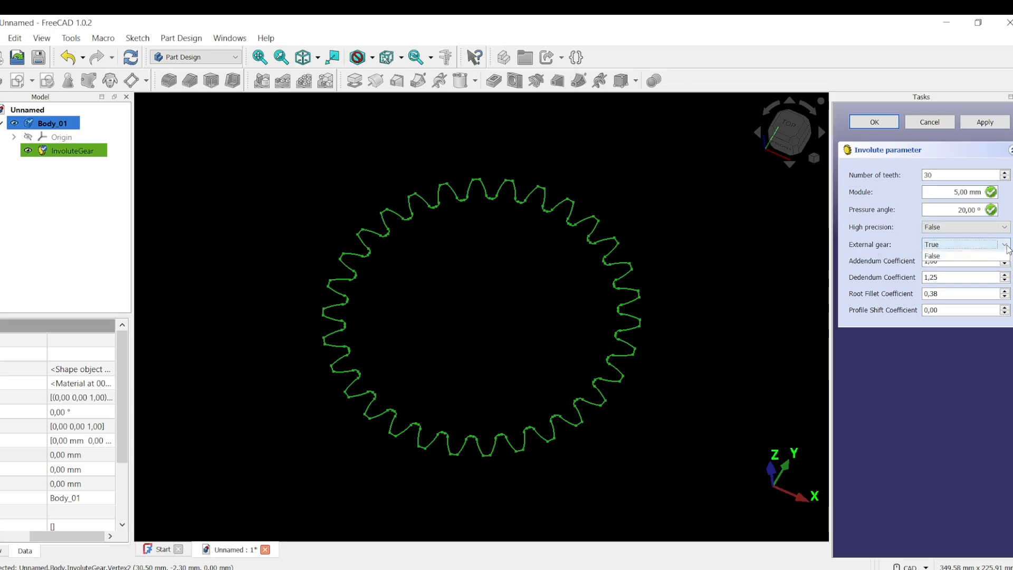
{"action": "left_click", "coordinate": [967, 255]}
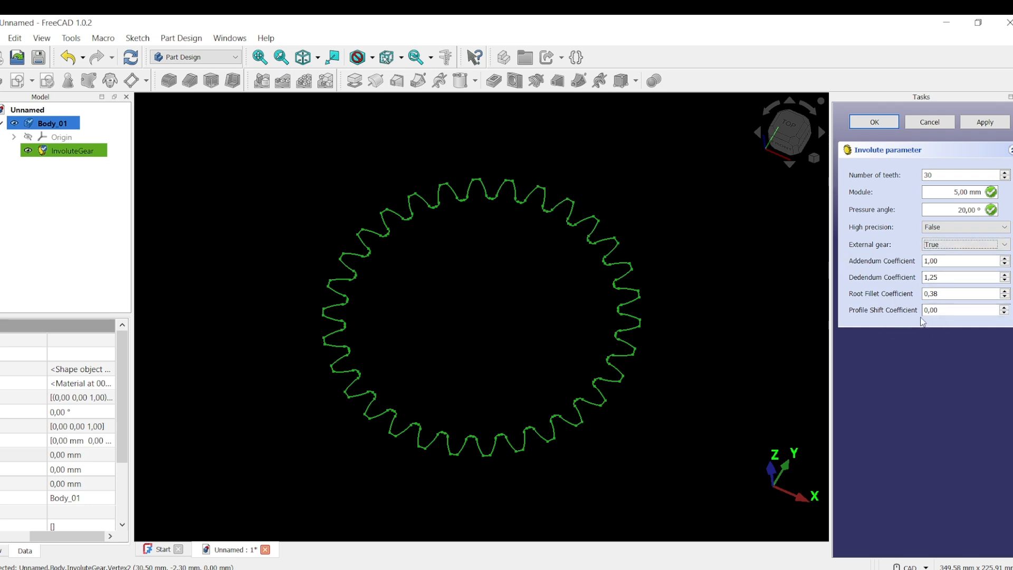
{"action": "left_click", "coordinate": [984, 122]}
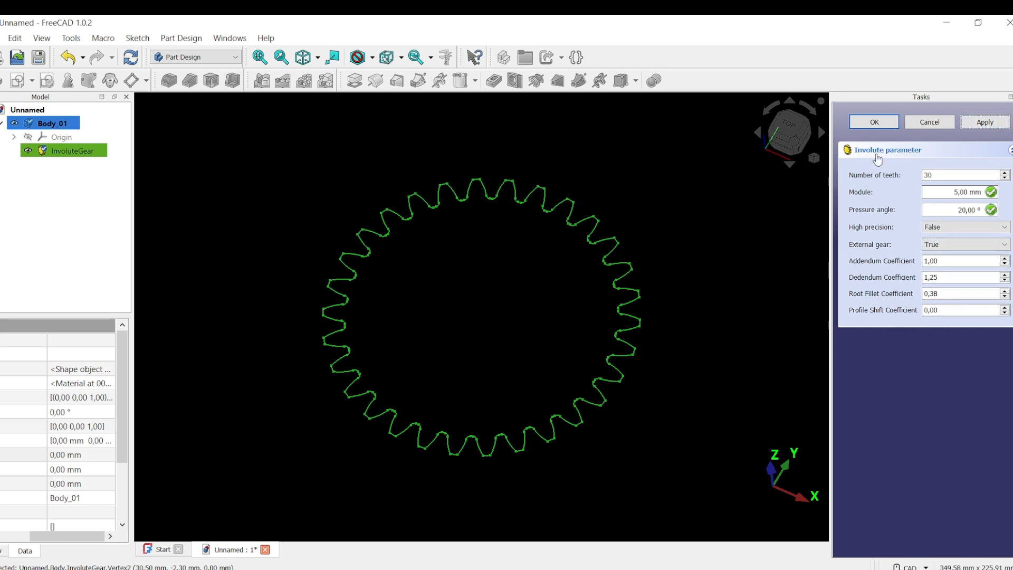
{"action": "left_click", "coordinate": [876, 123]}
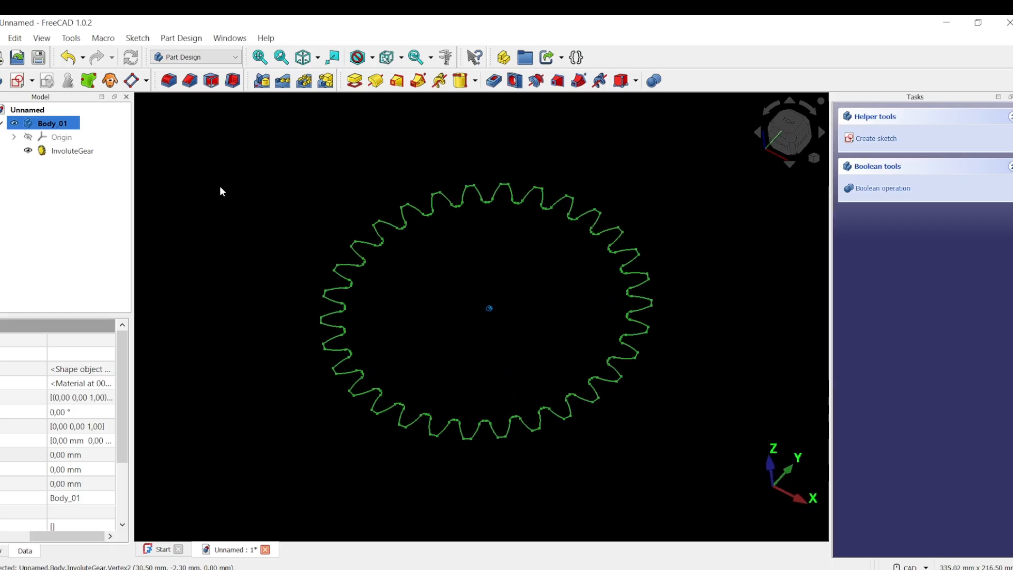
Pad the InvoluteGear profile into a 20 mm thick solid.
{"action": "left_click", "coordinate": [72, 152]}
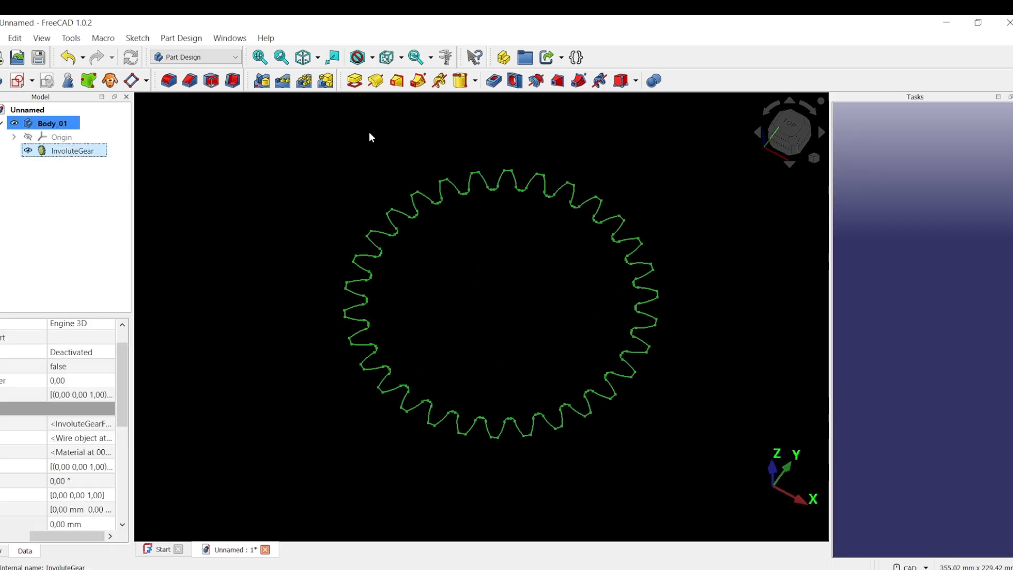
{"action": "left_click", "coordinate": [355, 80]}
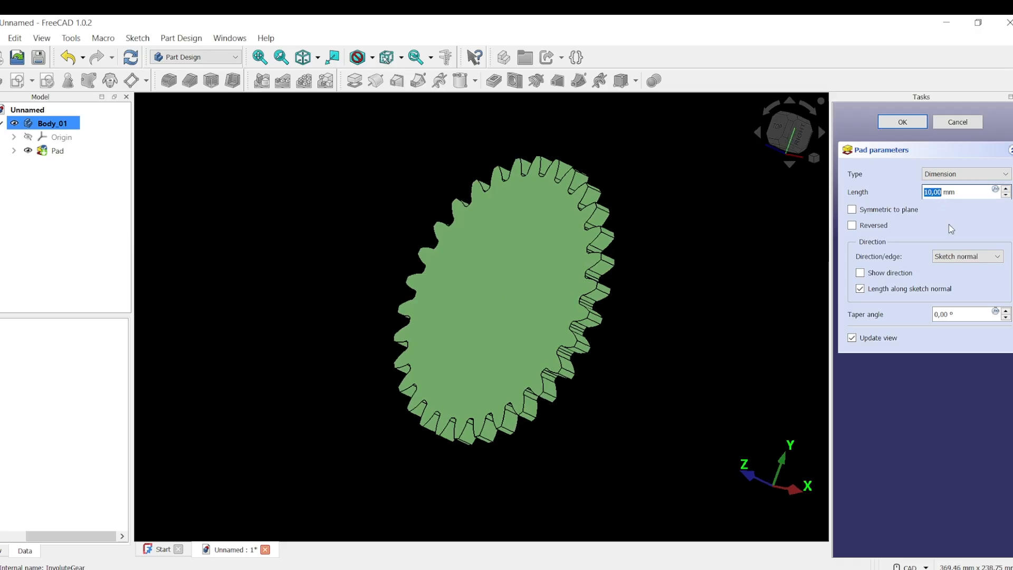
{"action": "type", "text": "20"}
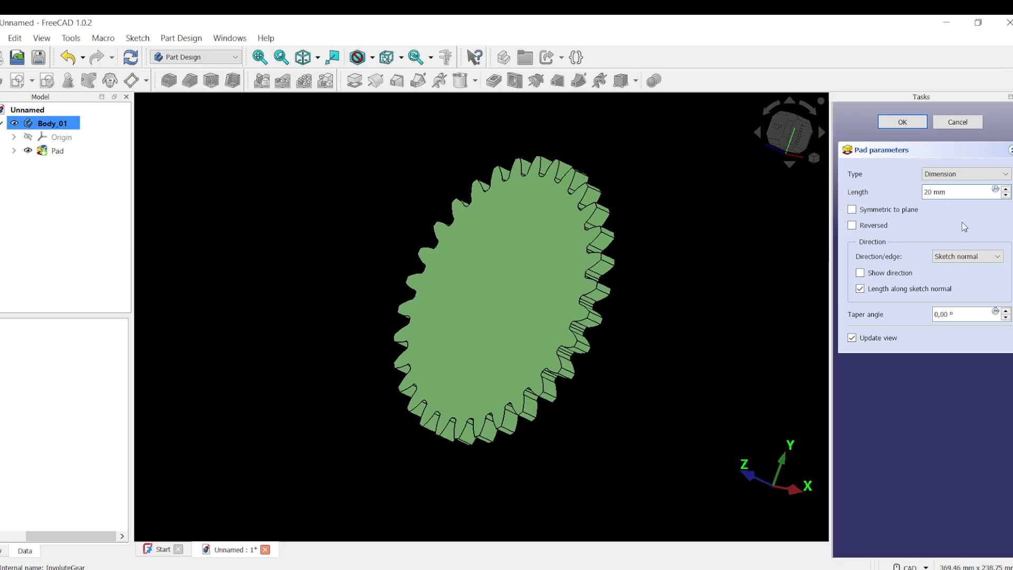
{"action": "left_click", "coordinate": [904, 122]}
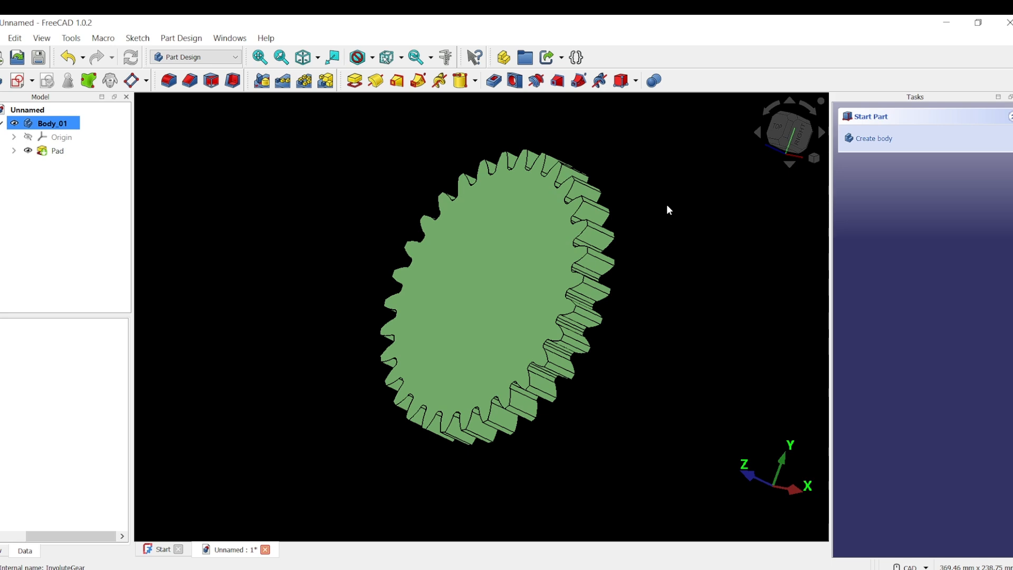
Switch to the top view and select the gear's top face.
{"action": "key", "text": "2"}
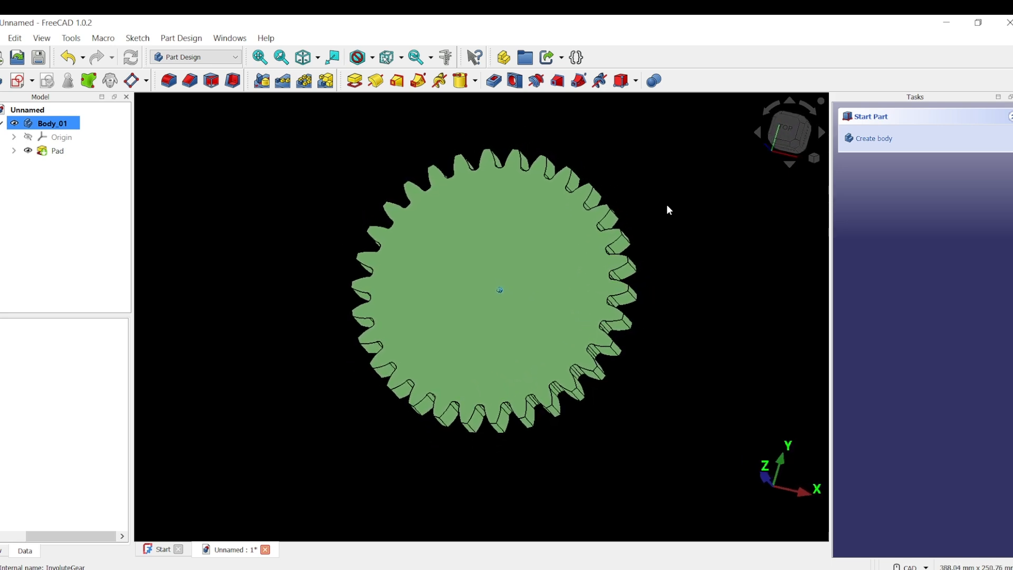
{"action": "mouse_move", "coordinate": [666, 204]}
{"action": "middle_mouse_down"}
{"action": "mouse_move", "coordinate": [718, 148]}
{"action": "mouse_move", "coordinate": [613, 214]}
{"action": "middle_mouse_up"}
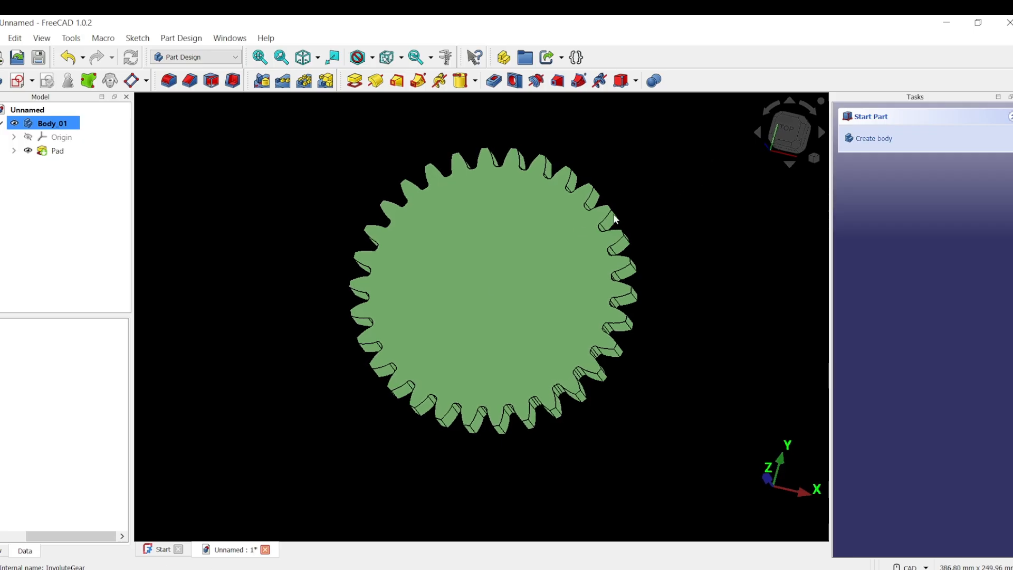
{"action": "left_click", "coordinate": [504, 243]}
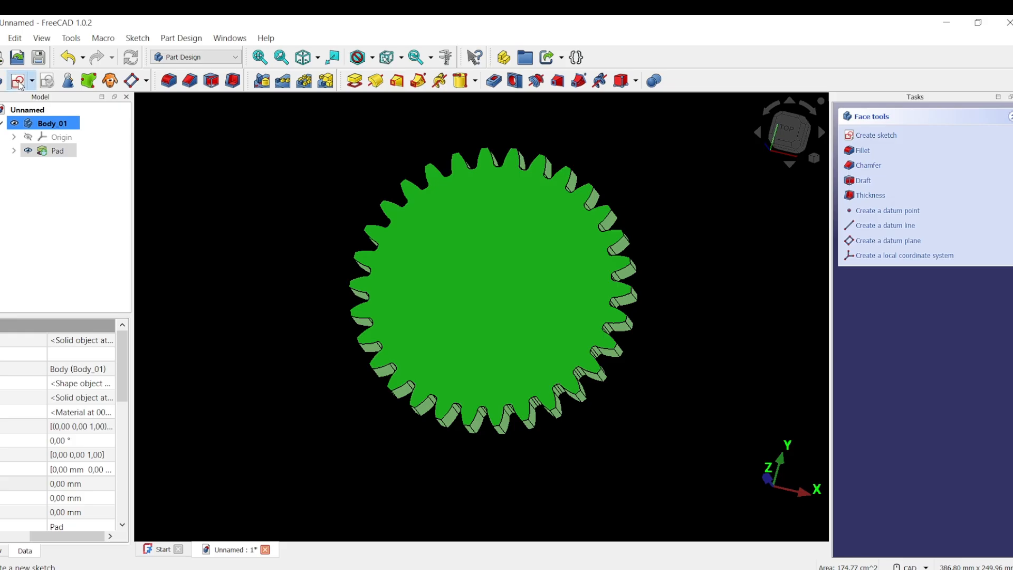
Sketch a 30 mm diameter circle centred on the origin of the gear's top face.
{"action": "left_click", "coordinate": [18, 82]}
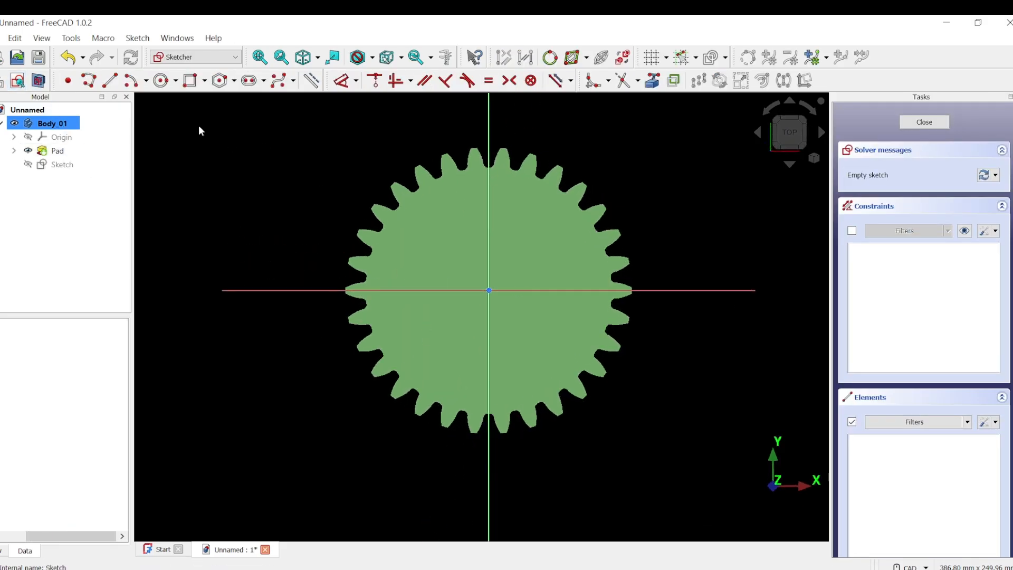
{"action": "left_click", "coordinate": [162, 81]}
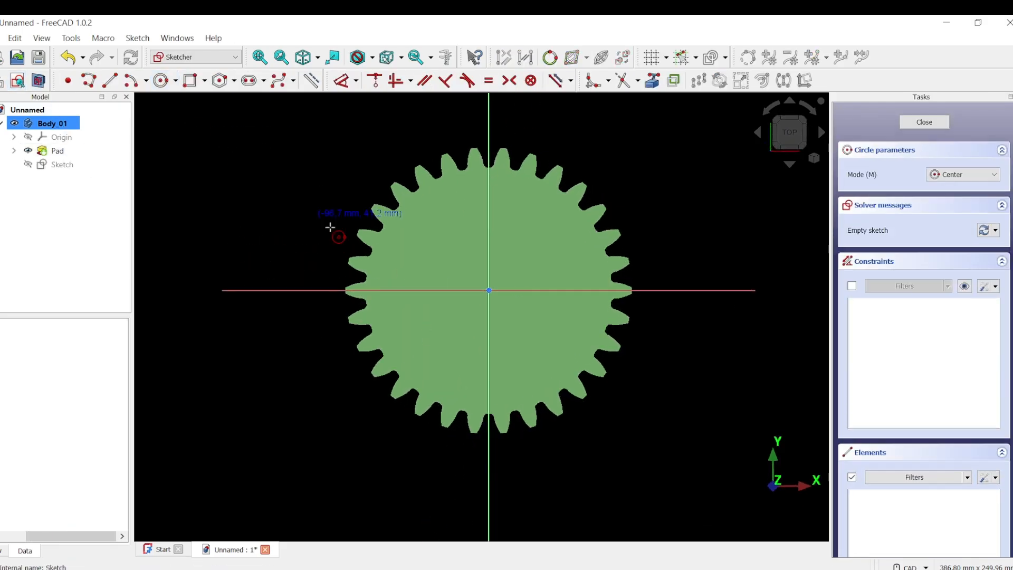
{"action": "left_click", "coordinate": [489, 291]}
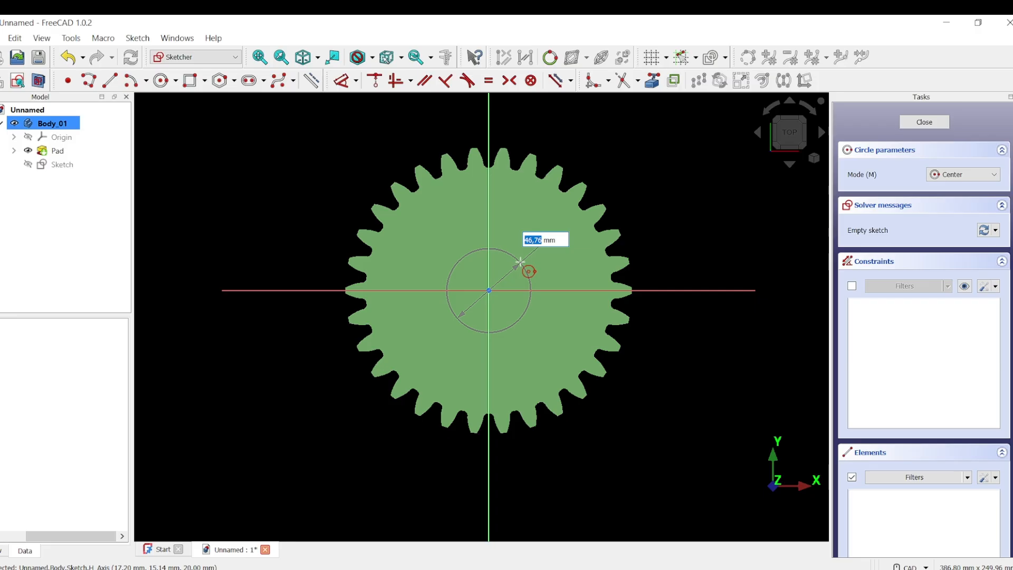
{"action": "type", "text": "30"}
{"action": "key", "text": "Return"}
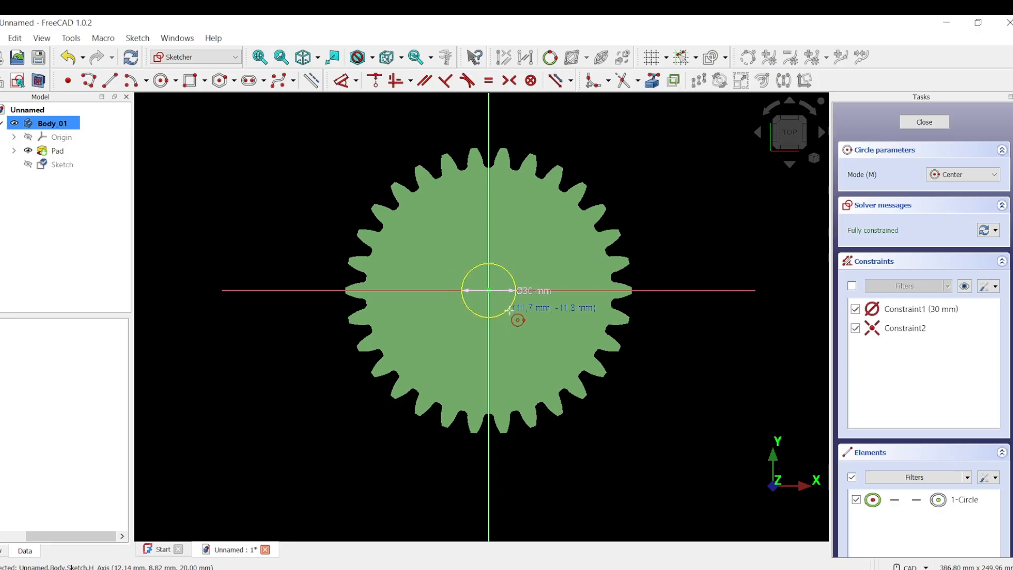
{"action": "scroll", "coordinate": [514, 309], "scroll_direction": "up", "scroll_amount": 3}
{"action": "scroll", "coordinate": [736, 222], "scroll_direction": "down", "scroll_amount": 2}
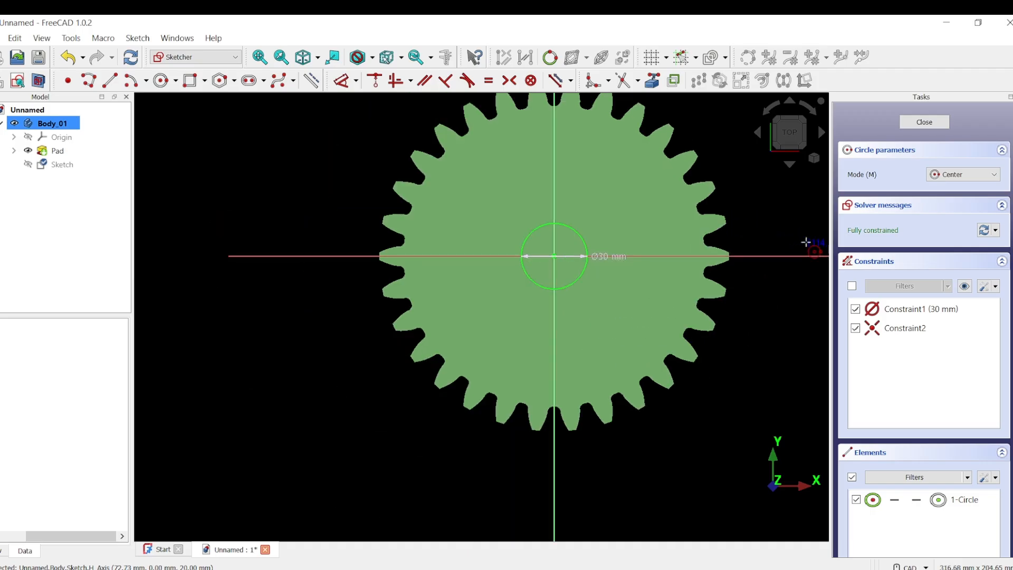
{"action": "right_click", "coordinate": [774, 196]}
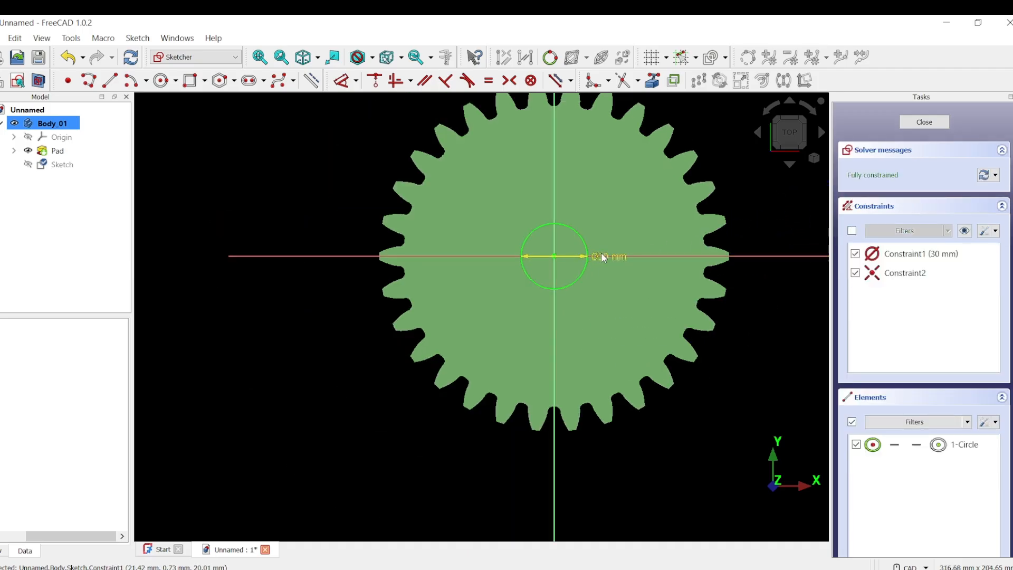
{"action": "left_click_drag", "start_coordinate": [607, 256], "coordinate": [718, 132]}
{"action": "scroll", "coordinate": [597, 210], "scroll_direction": "up", "scroll_amount": 5}
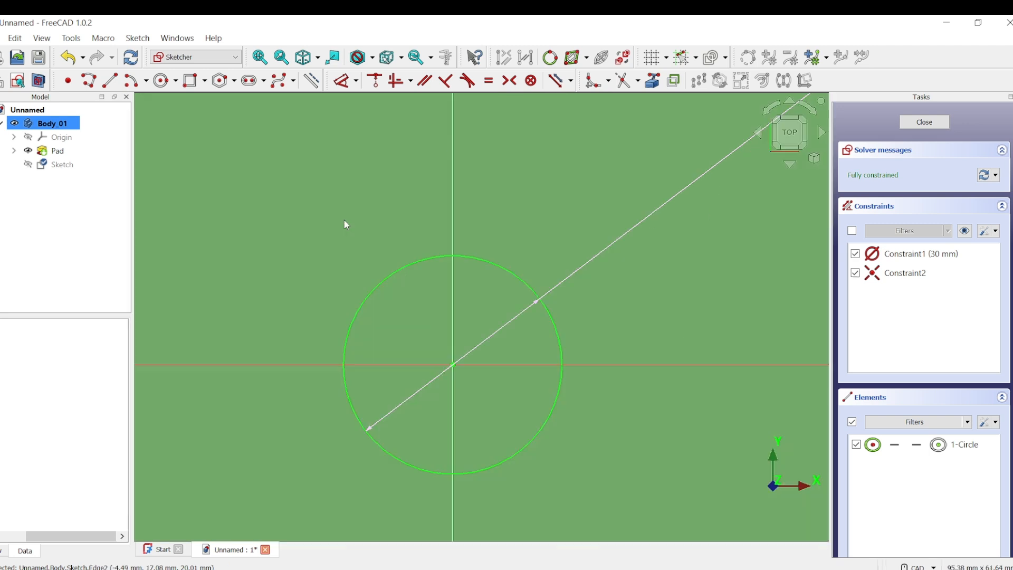
Draw an 8 mm by 6 mm rectangle starting at the top of the circle.
{"action": "left_click", "coordinate": [190, 80]}
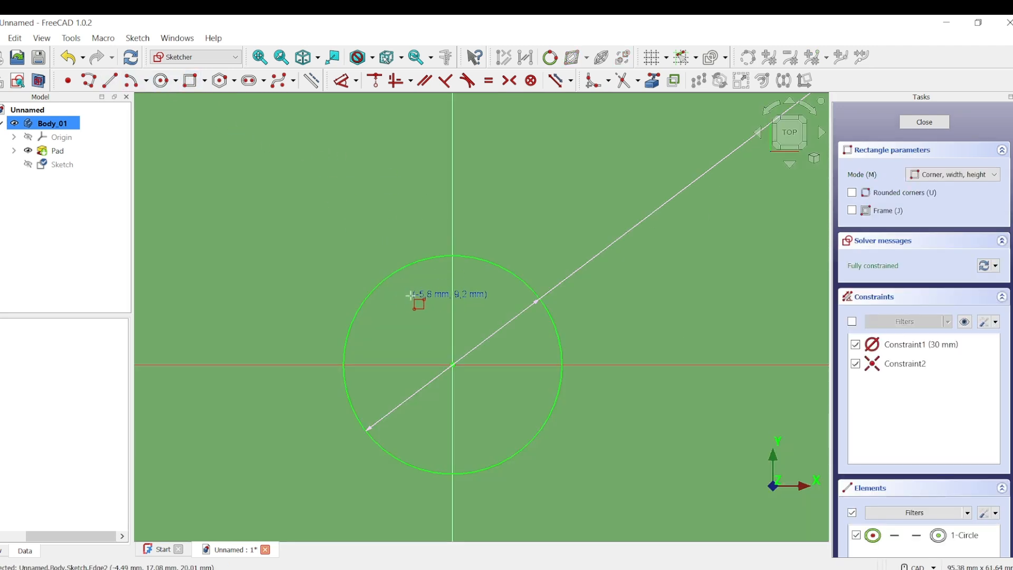
{"action": "left_click", "coordinate": [427, 258]}
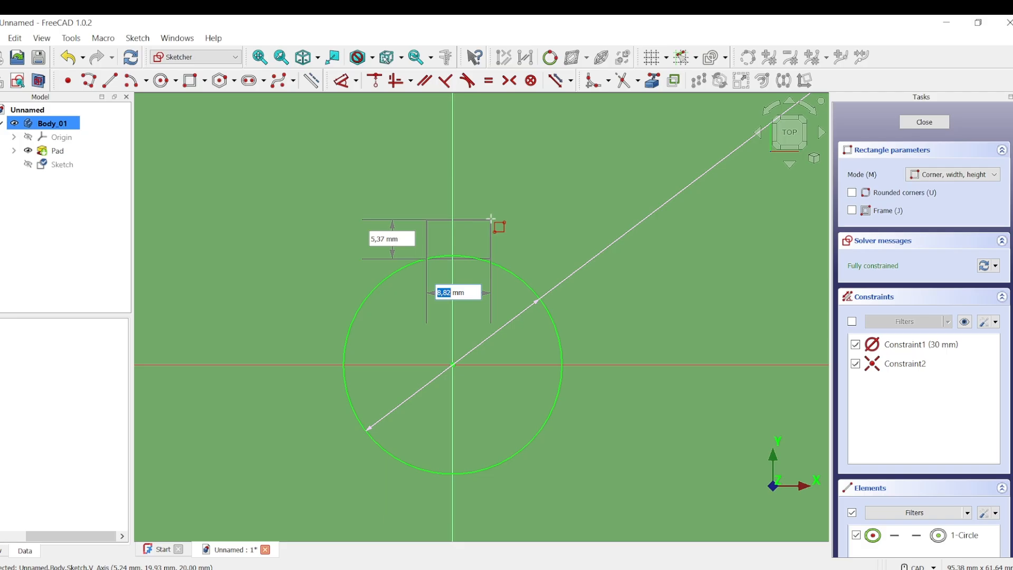
{"action": "type", "text": "8"}
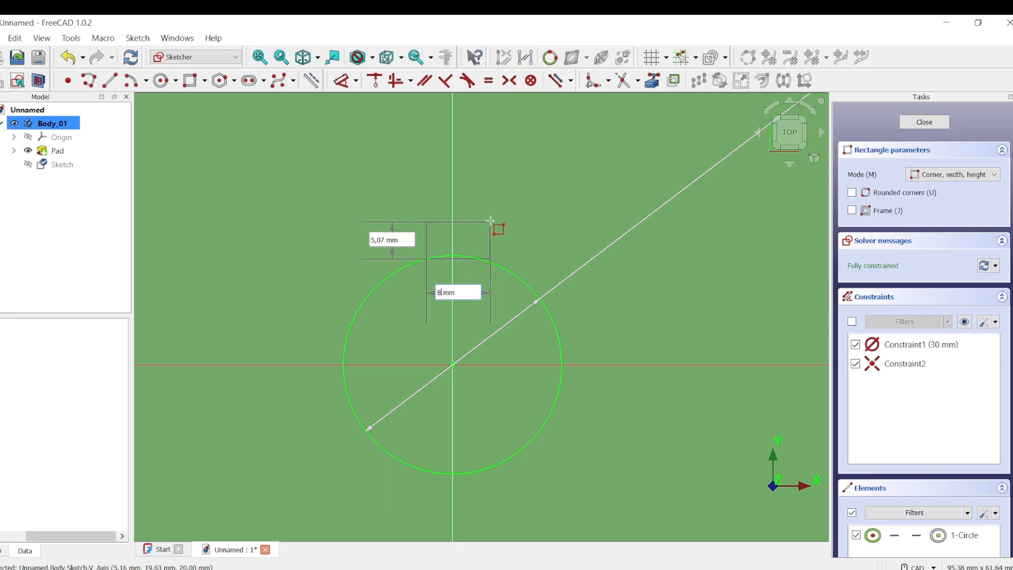
{"action": "key", "text": "Tab"}
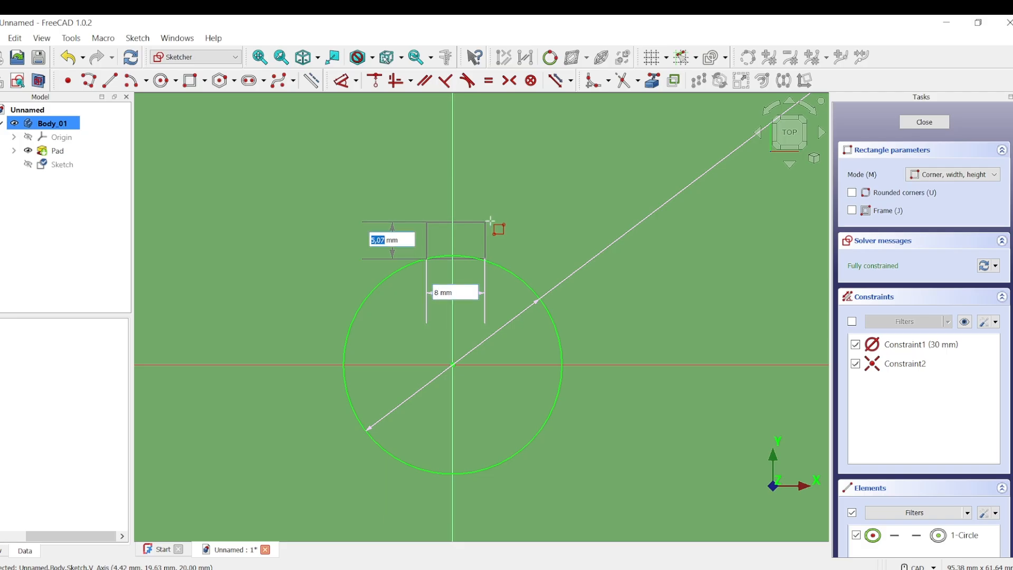
{"action": "type", "text": "6"}
{"action": "key", "text": "Return"}
{"action": "scroll", "coordinate": [533, 280], "scroll_direction": "up", "scroll_amount": 3}
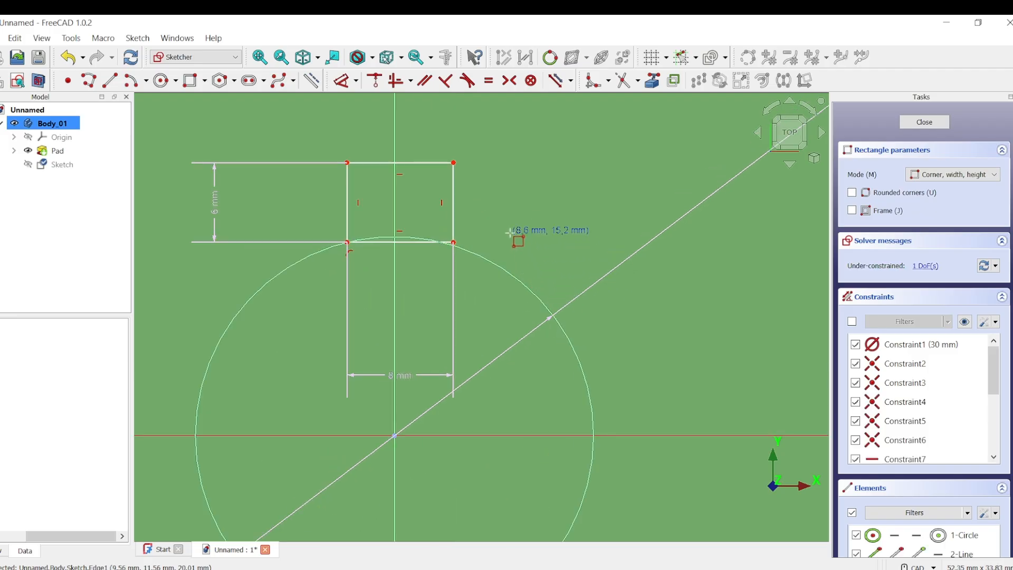
{"action": "scroll", "coordinate": [512, 247], "scroll_direction": "up", "scroll_amount": 1}
{"action": "scroll", "coordinate": [525, 241], "scroll_direction": "down", "scroll_amount": 2}
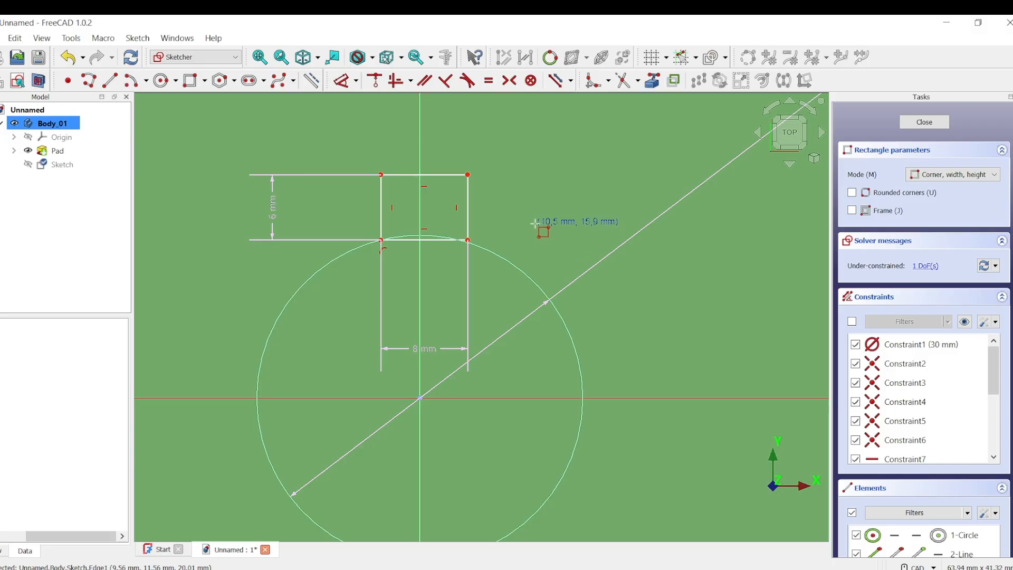
{"action": "key", "text": "Escape"}
{"action": "middle_click_drag", "start_coordinate": [541, 213], "coordinate": [554, 269]}
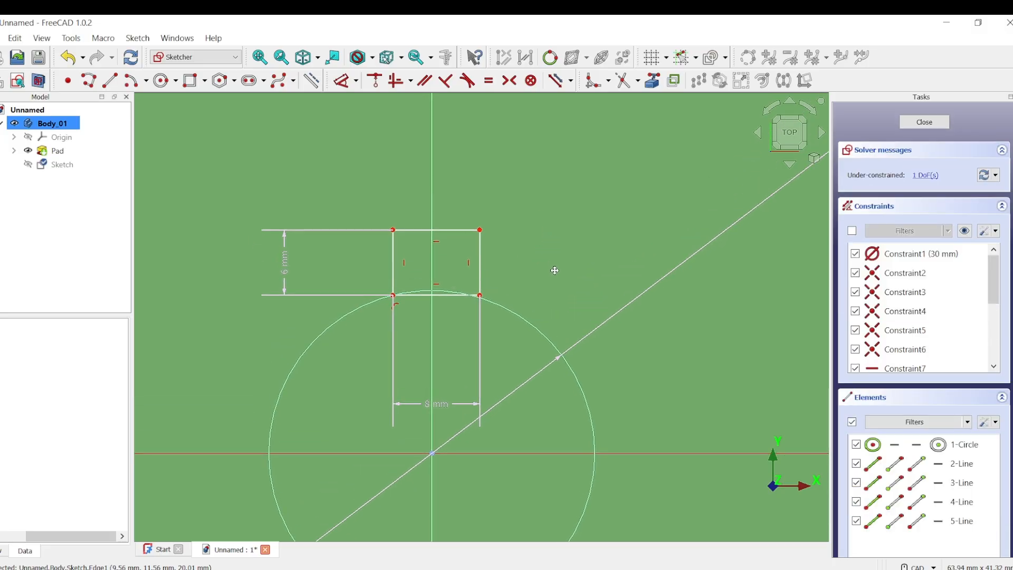
{"action": "scroll", "coordinate": [407, 299], "scroll_direction": "up", "scroll_amount": 2}
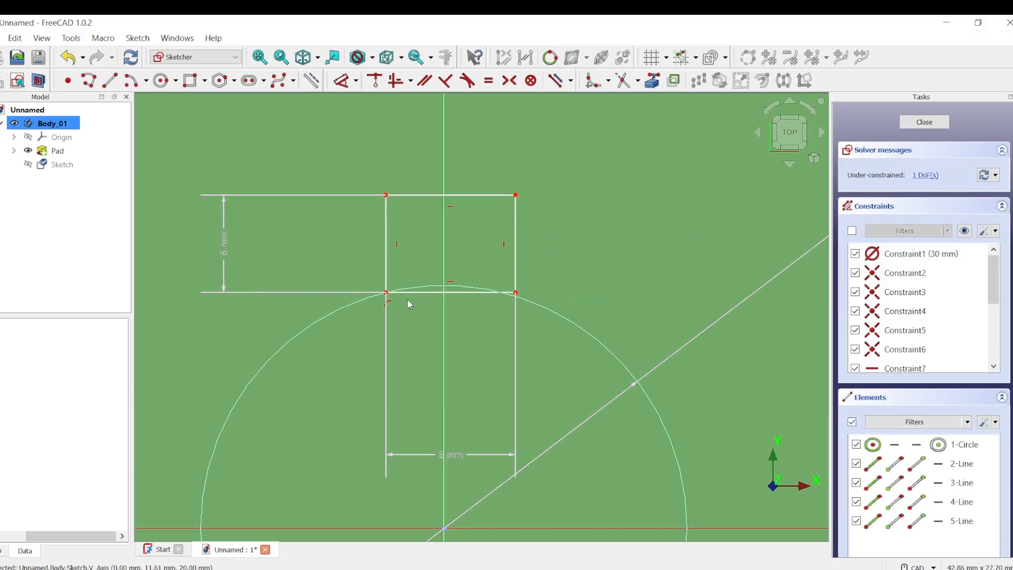
Make the rectangle's top corners symmetric about the vertical axis.
{"action": "left_click", "coordinate": [386, 195]}
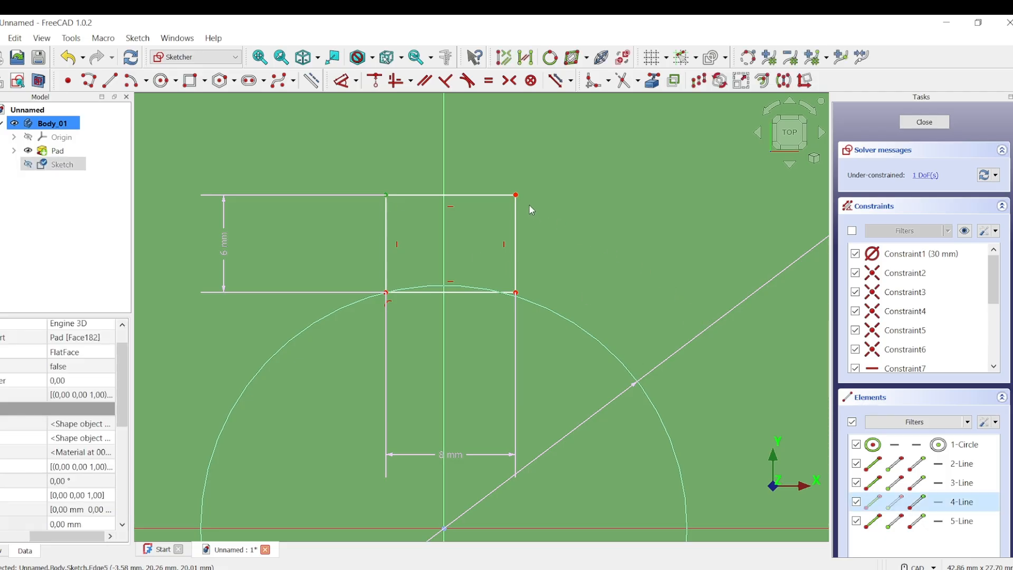
{"action": "left_click", "coordinate": [516, 195]}
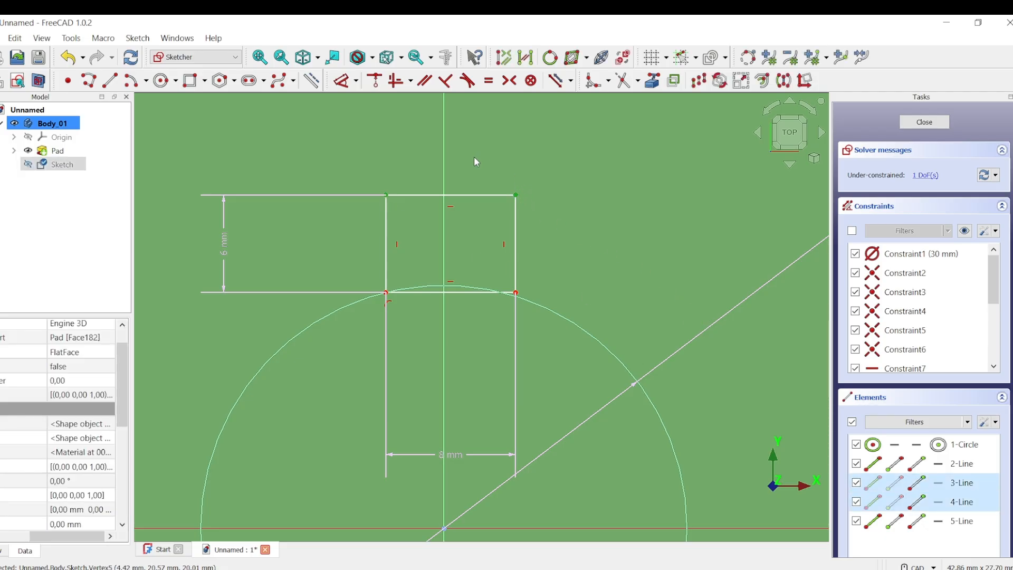
{"action": "left_click", "coordinate": [443, 160]}
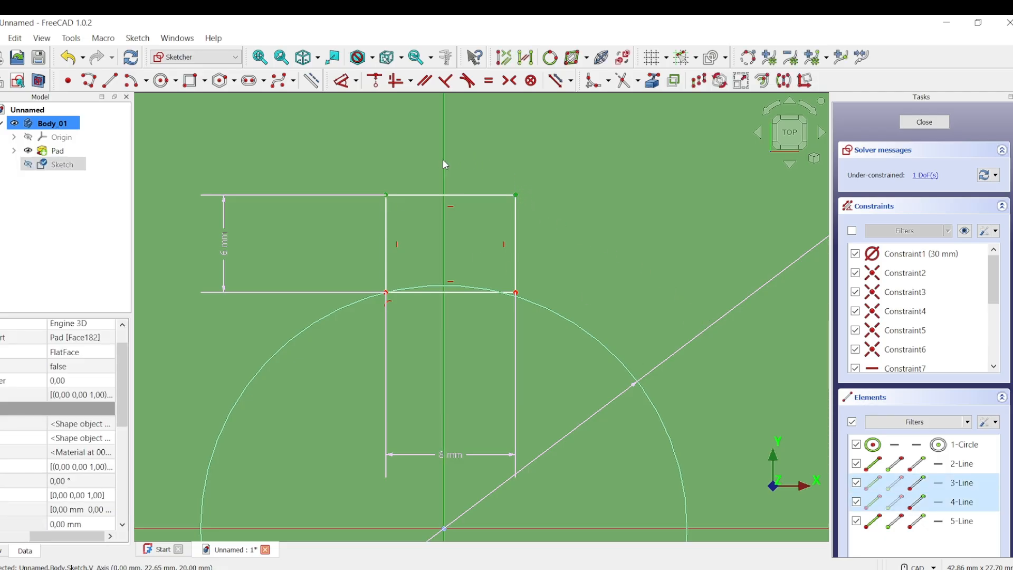
{"action": "left_click", "coordinate": [512, 81]}
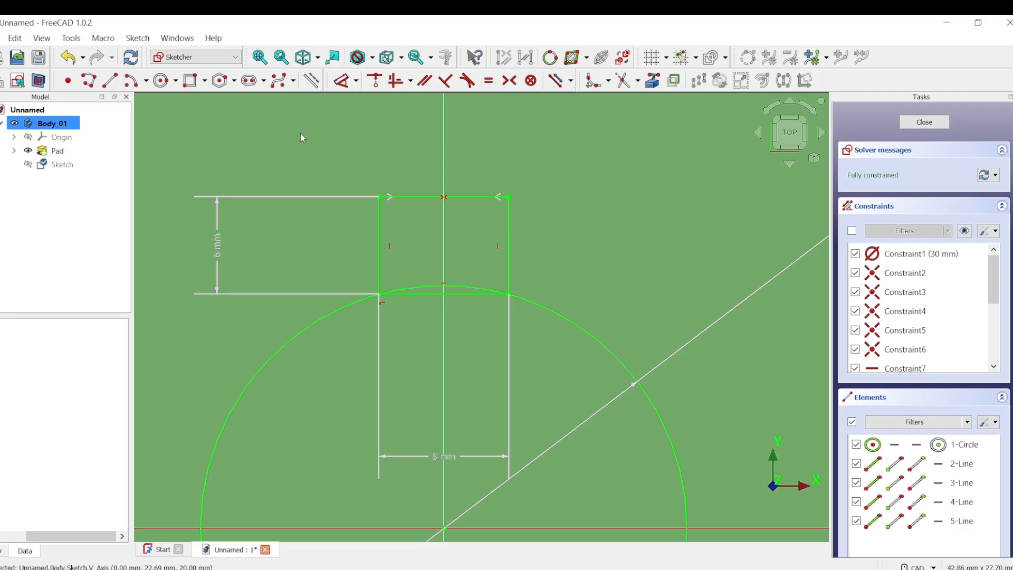
Trim the rectangle's bottom edge and the arc inside the keyway, then reposition the 6 mm and 8 mm dimensions.
{"action": "left_click", "coordinate": [623, 80]}
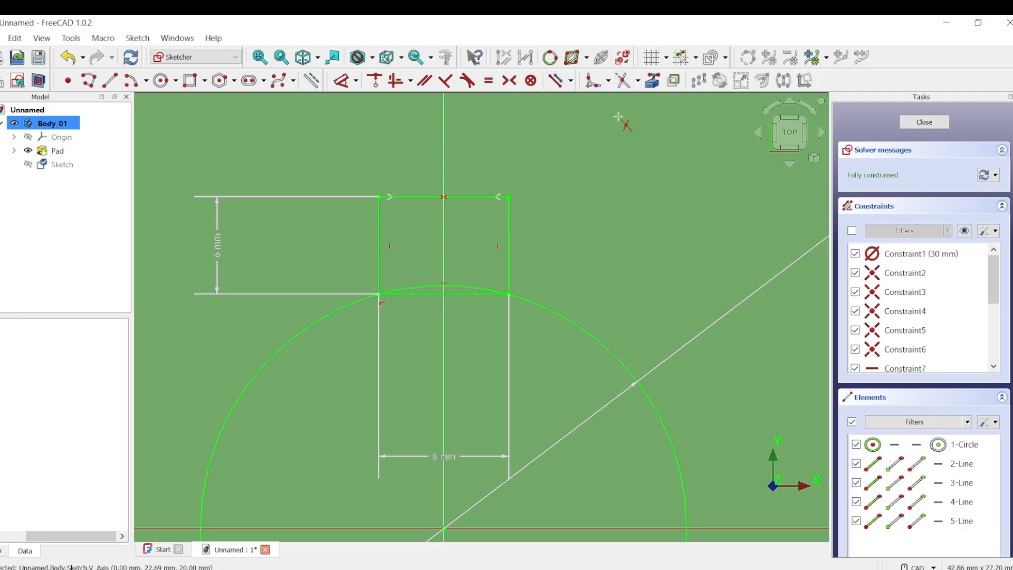
{"action": "left_click", "coordinate": [463, 294]}
{"action": "left_click", "coordinate": [465, 287]}
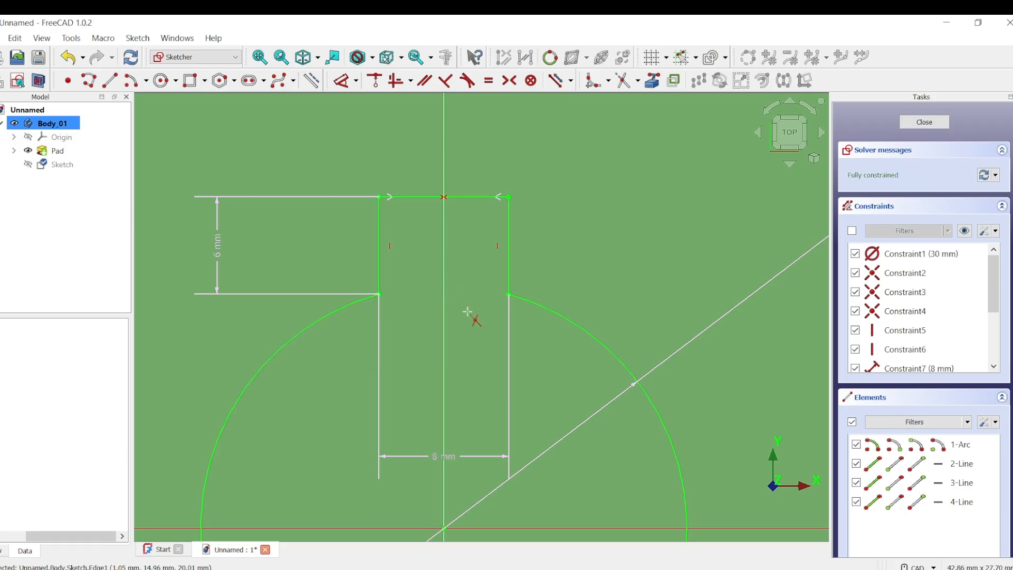
{"action": "scroll", "coordinate": [630, 253], "scroll_direction": "down", "scroll_amount": 3}
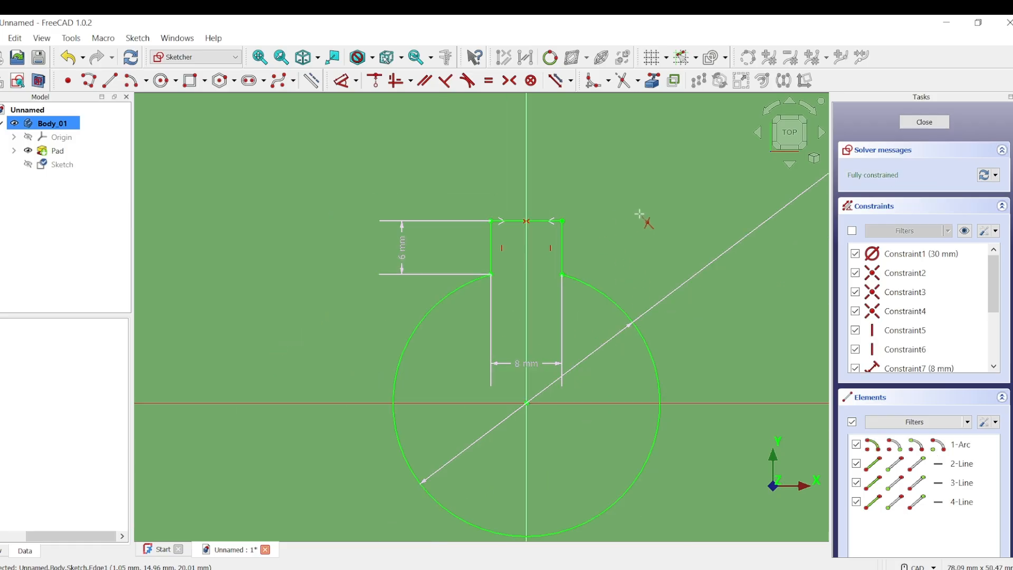
{"action": "scroll", "coordinate": [640, 215], "scroll_direction": "down", "scroll_amount": 5}
{"action": "middle_click_drag", "start_coordinate": [625, 218], "coordinate": [460, 300]}
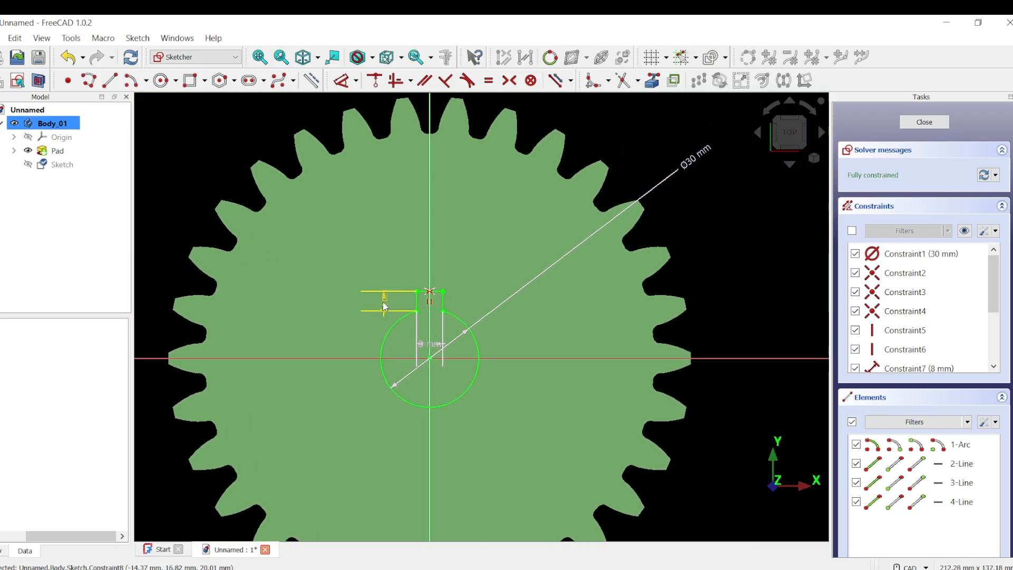
{"action": "left_click_drag", "start_coordinate": [384, 302], "coordinate": [159, 231]}
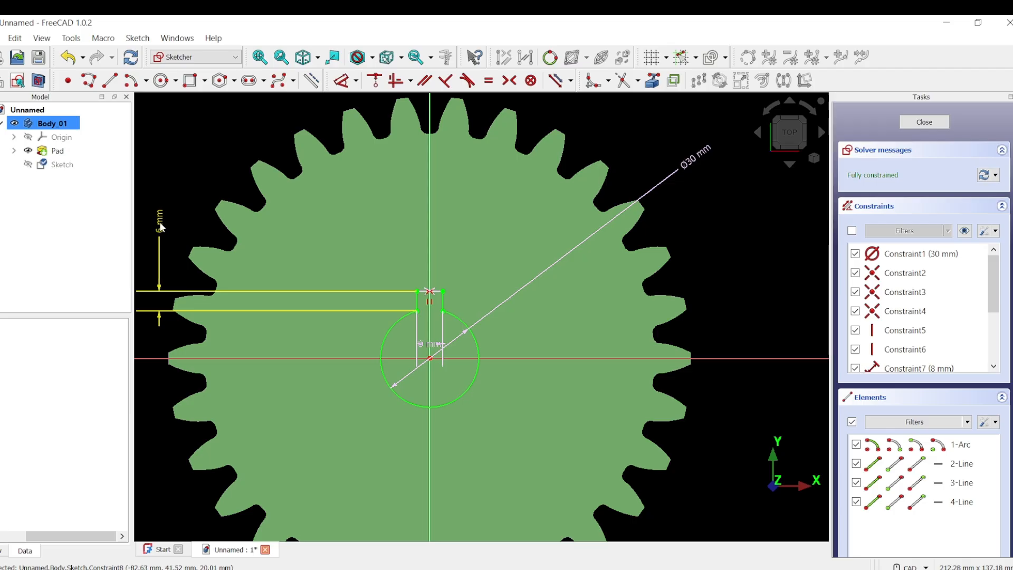
{"action": "left_click_drag", "start_coordinate": [432, 348], "coordinate": [498, 109]}
Close the keyway sketch and pocket it Through all.
{"action": "scroll", "coordinate": [524, 163], "scroll_direction": "down", "scroll_amount": 2}
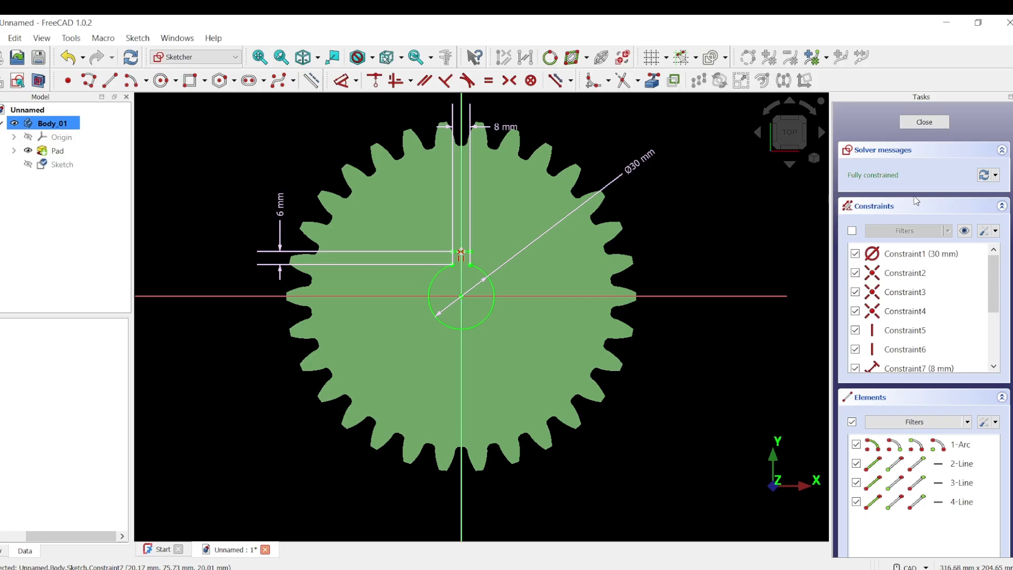
{"action": "left_click", "coordinate": [911, 124]}
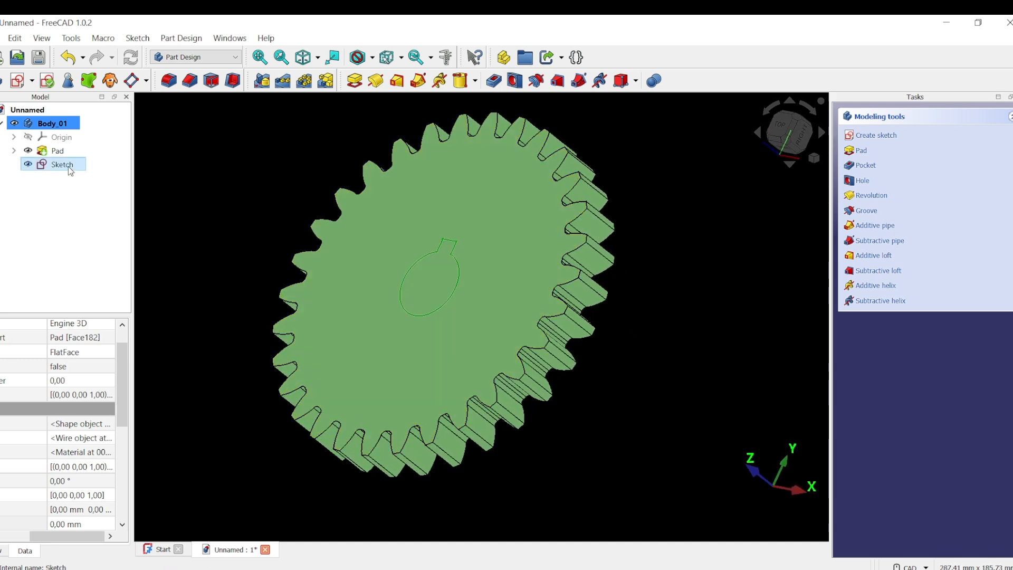
{"action": "left_click", "coordinate": [494, 81]}
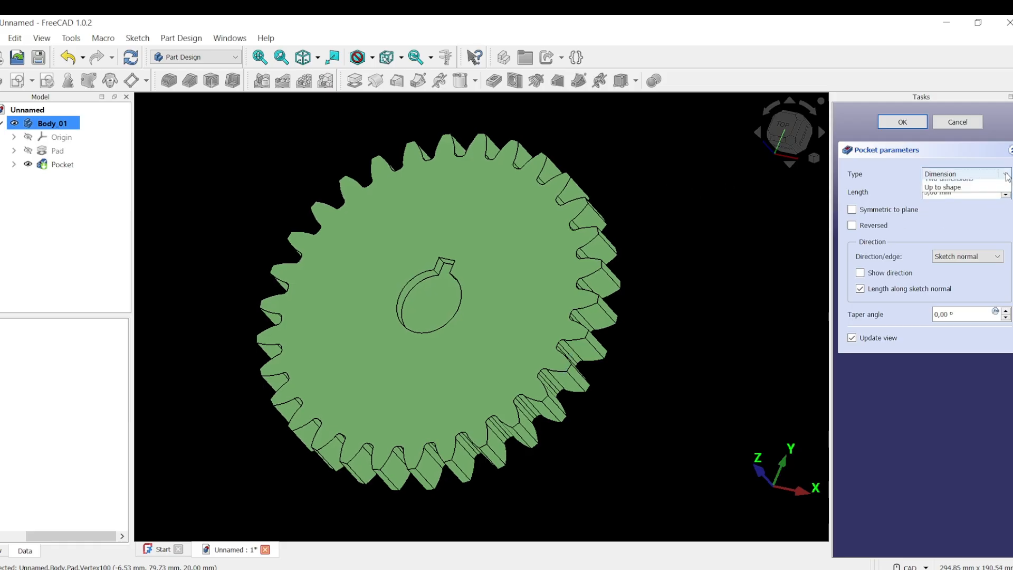
{"action": "left_click", "coordinate": [992, 174]}
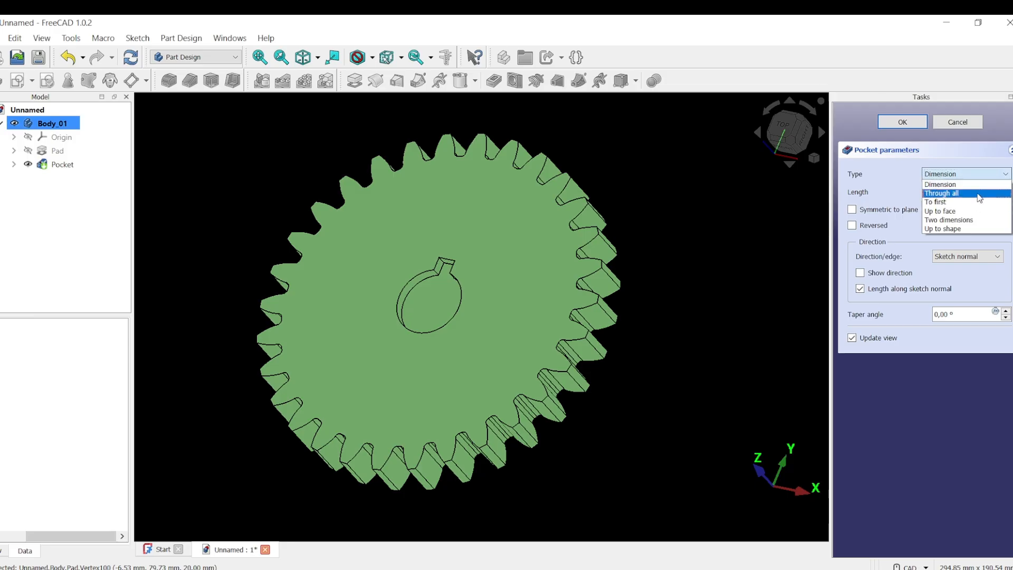
{"action": "left_click", "coordinate": [978, 194]}
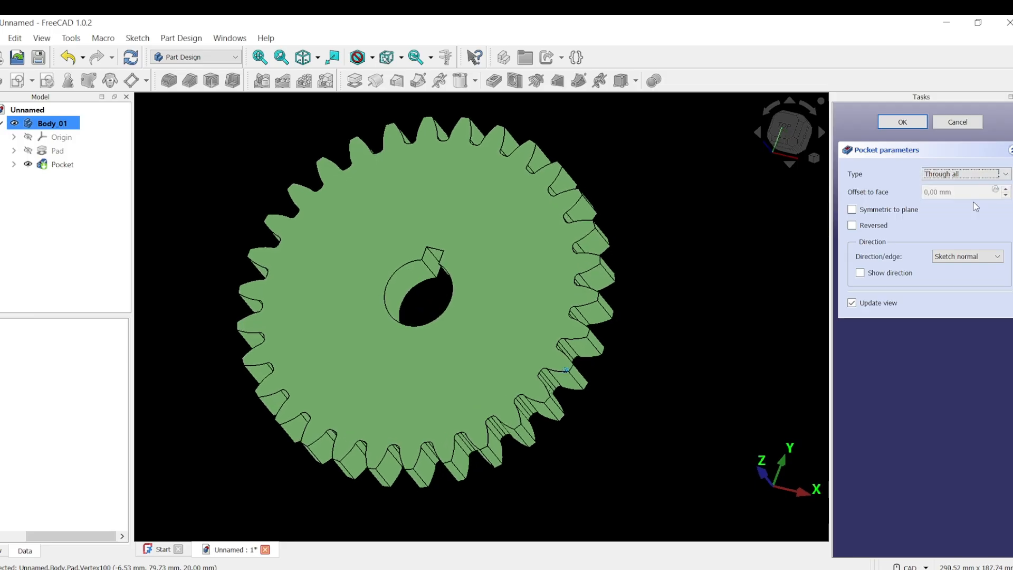
{"action": "left_click", "coordinate": [905, 123]}
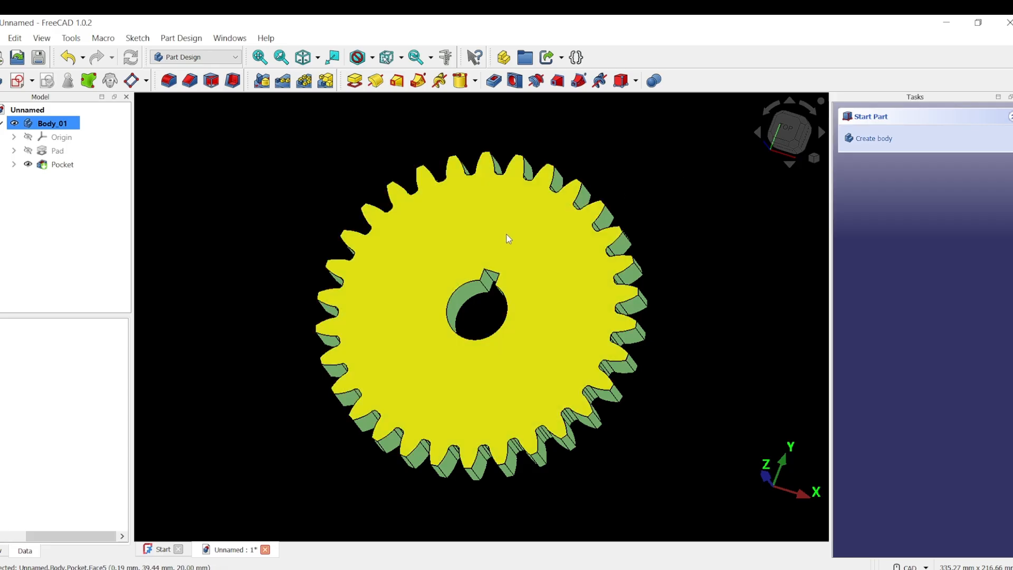
On the gear's front face, sketch concentric 60 mm and 110 mm circles at the origin.
{"action": "left_click", "coordinate": [505, 235]}
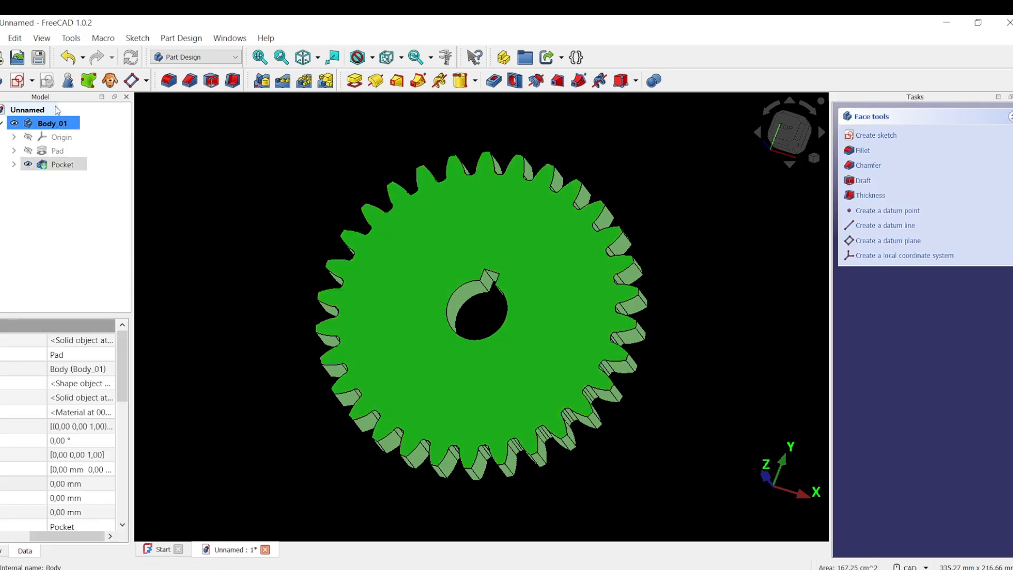
{"action": "left_click", "coordinate": [18, 81]}
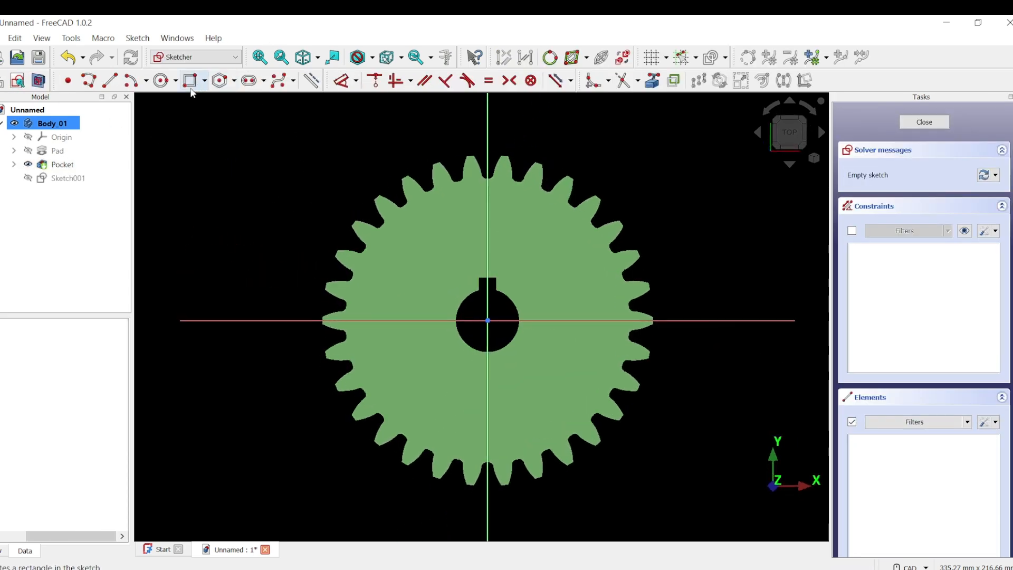
{"action": "left_click", "coordinate": [161, 80]}
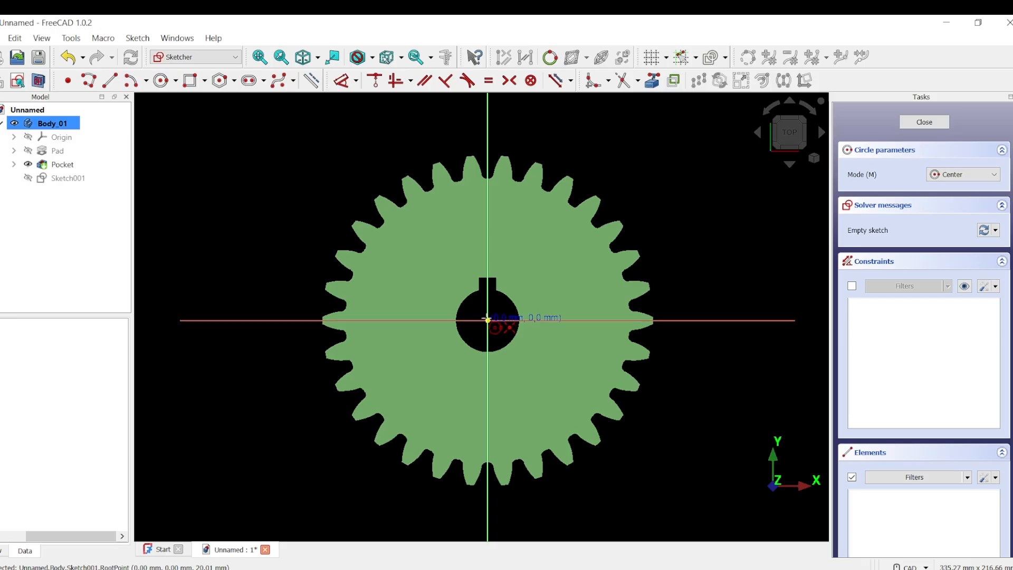
{"action": "left_click", "coordinate": [487, 320]}
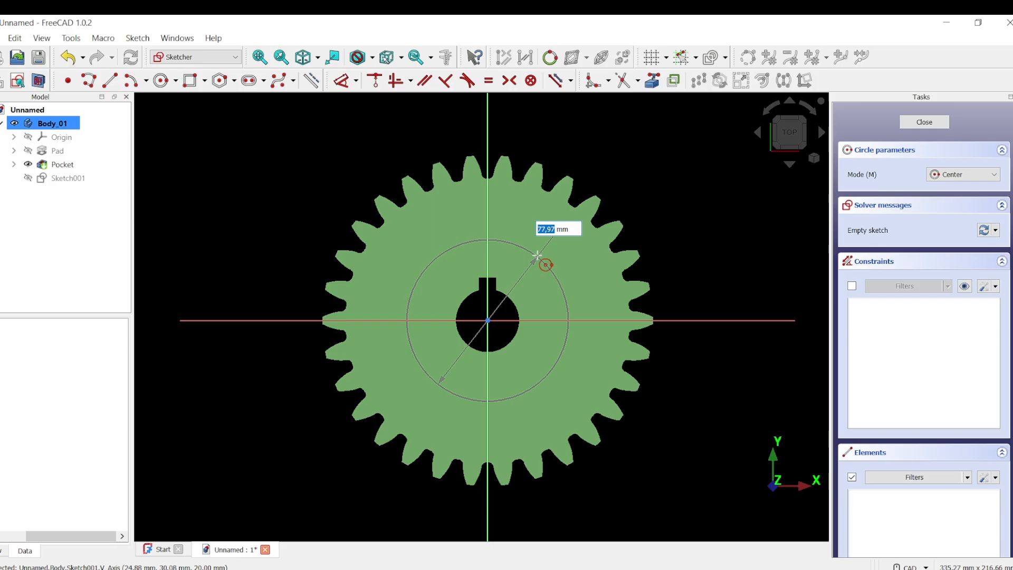
{"action": "type", "text": "60"}
{"action": "key", "text": "Return"}
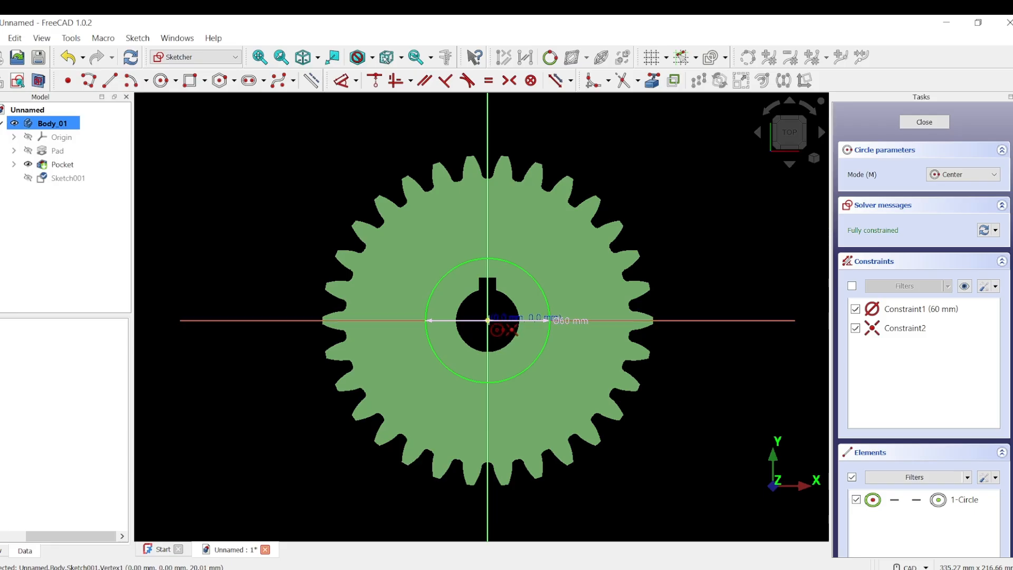
{"action": "left_click", "coordinate": [487, 320]}
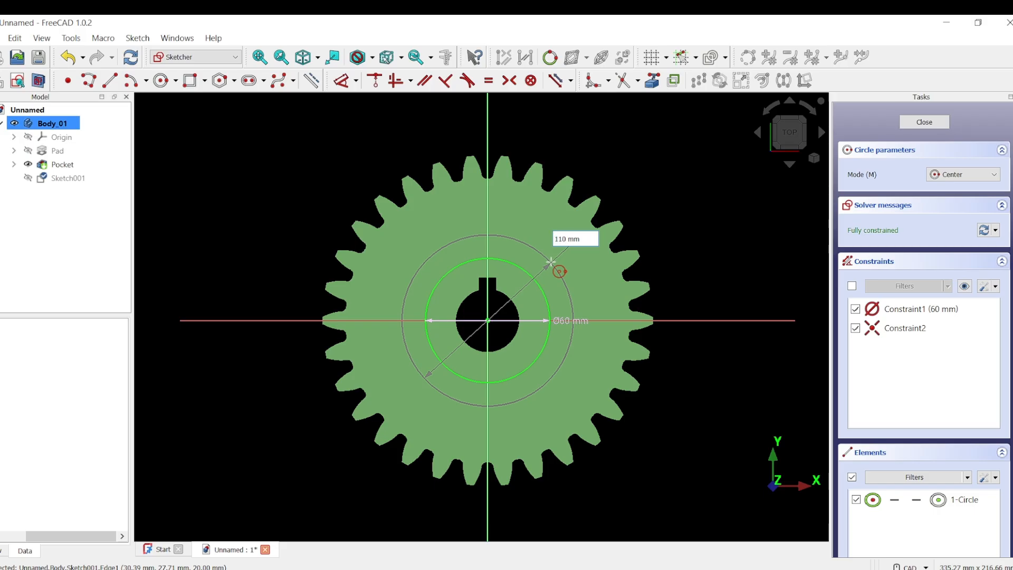
{"action": "key", "text": "Return"}
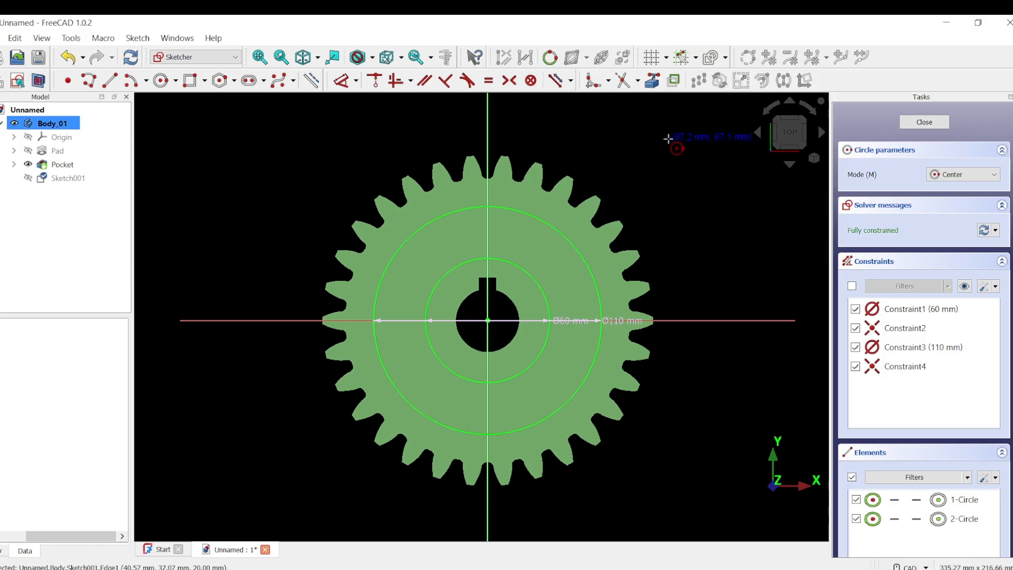
{"action": "key", "text": "Escape"}
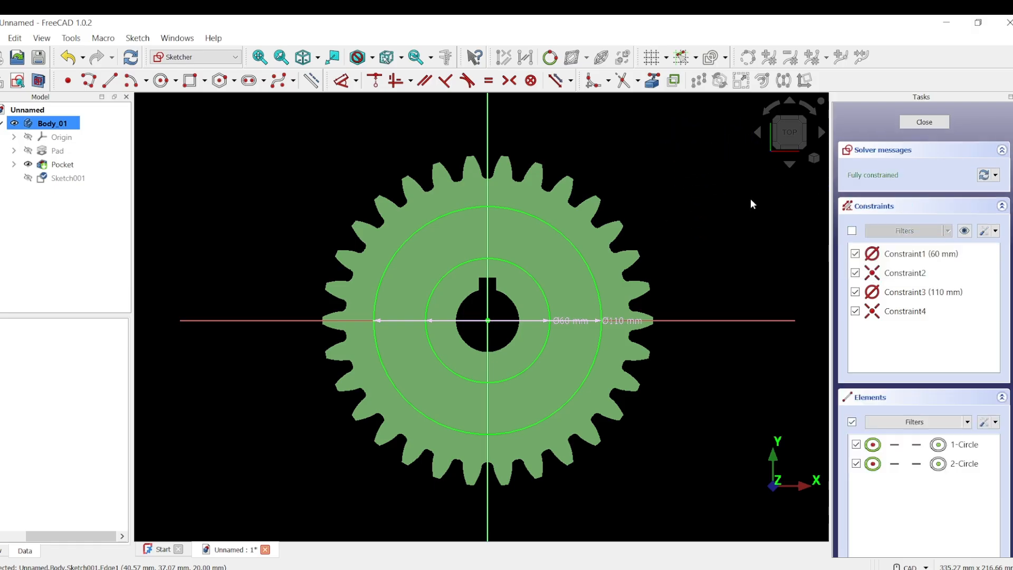
{"action": "left_click", "coordinate": [932, 123]}
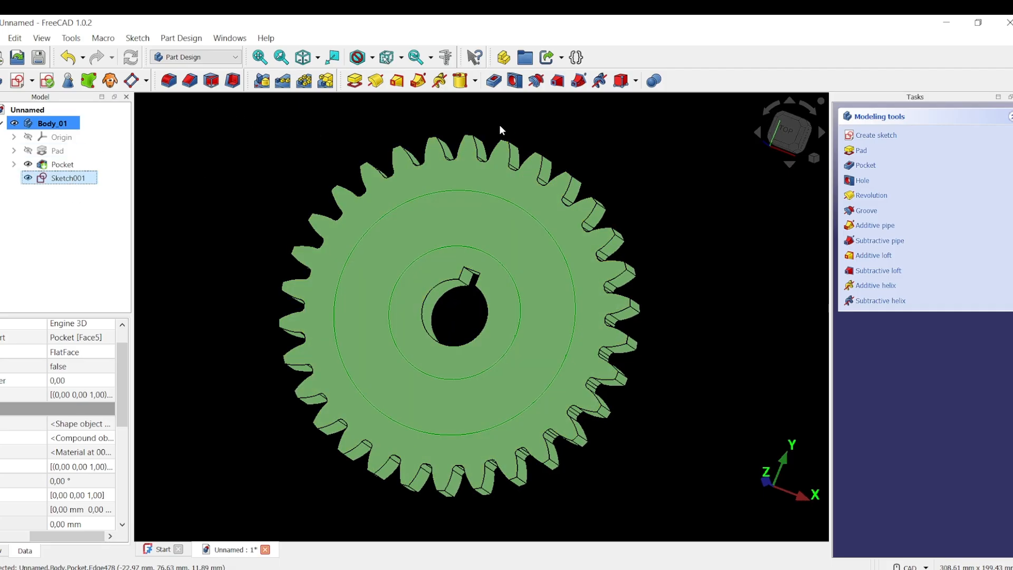
Pocket the two-circle sketch 5 mm deep as Pocket001.
{"action": "left_click", "coordinate": [494, 84]}
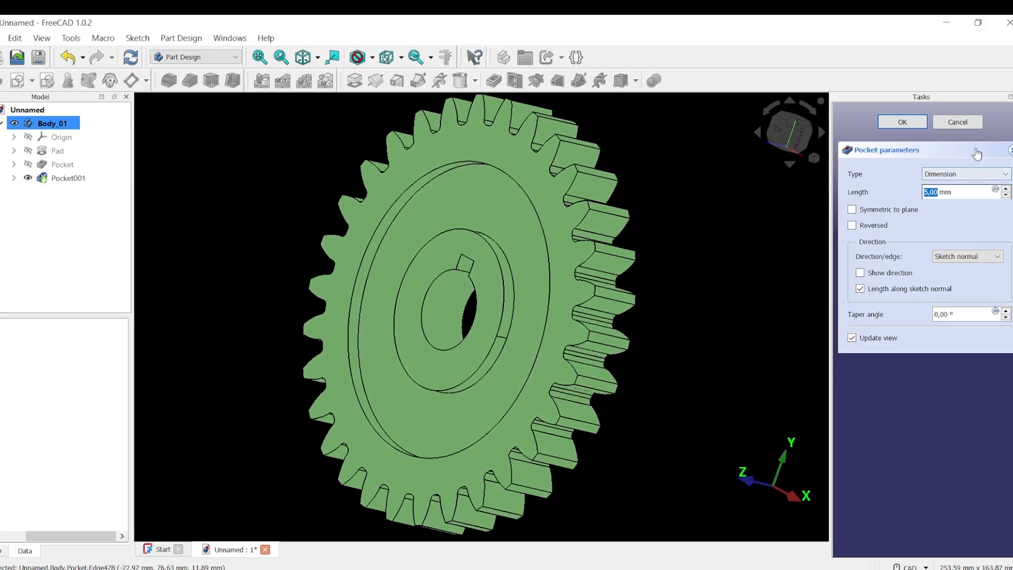
{"action": "left_click", "coordinate": [902, 125]}
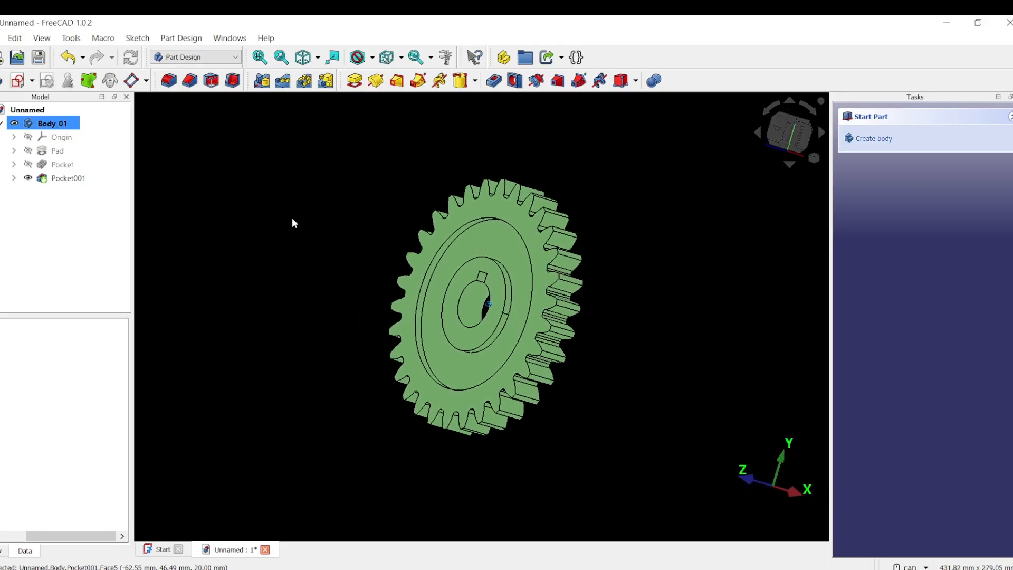
Attach a datum plane to the gear's front face and step its offset to -10 mm.
{"action": "left_click", "coordinate": [133, 82]}
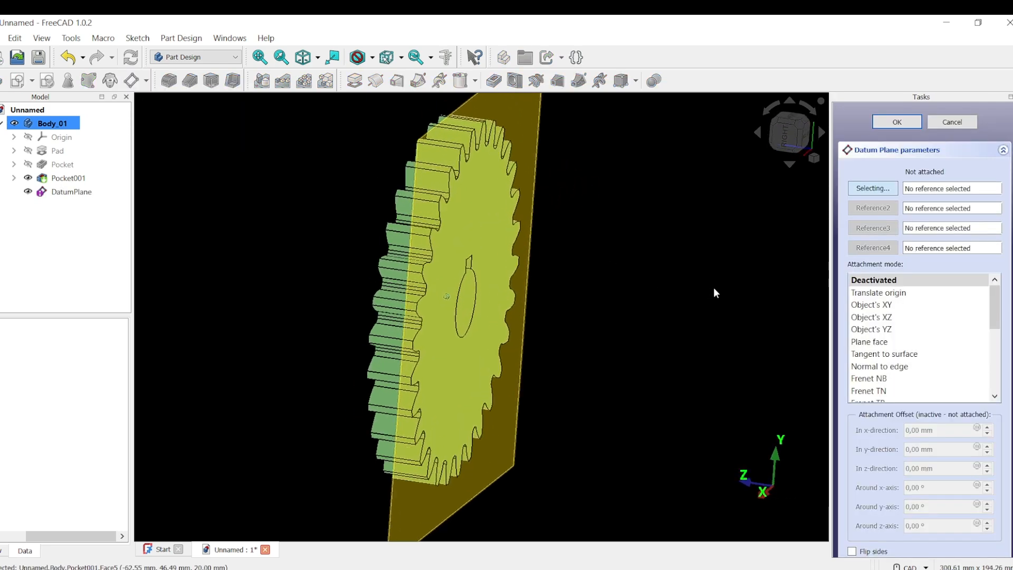
{"action": "left_click", "coordinate": [467, 360]}
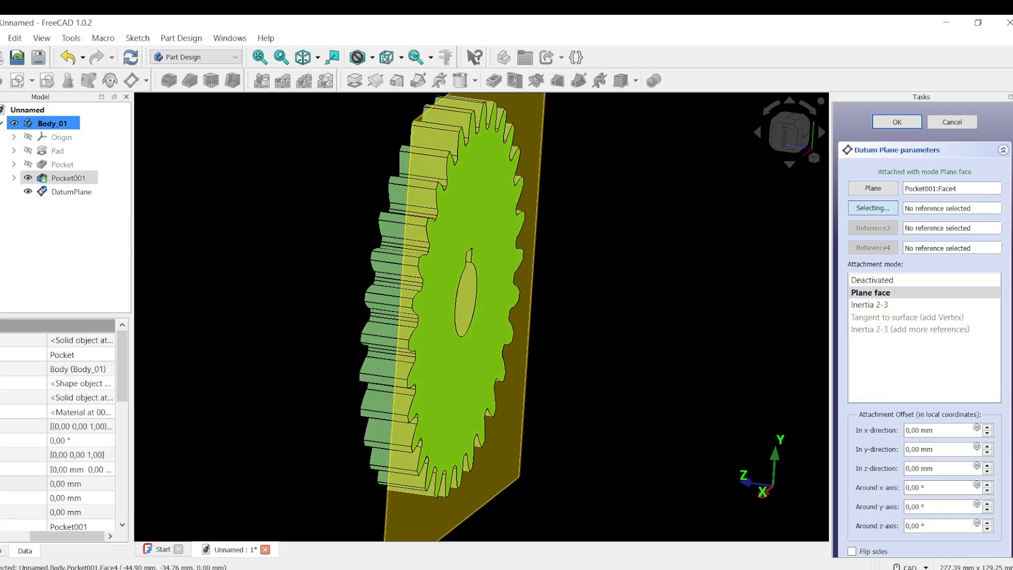
{"action": "middle_click_drag", "start_coordinate": [386, 326], "coordinate": [417, 327]}
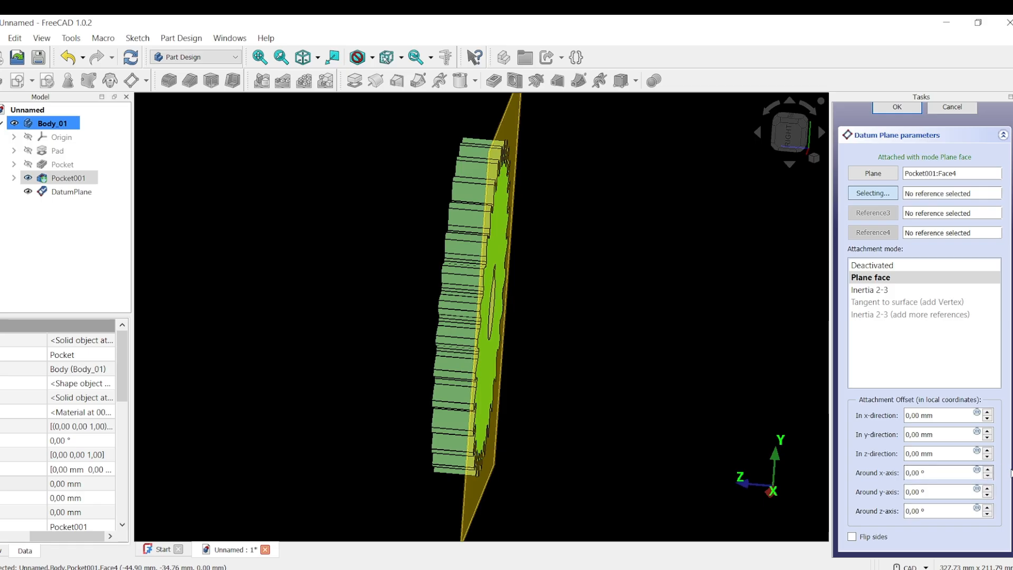
{"action": "left_click", "coordinate": [988, 457]}
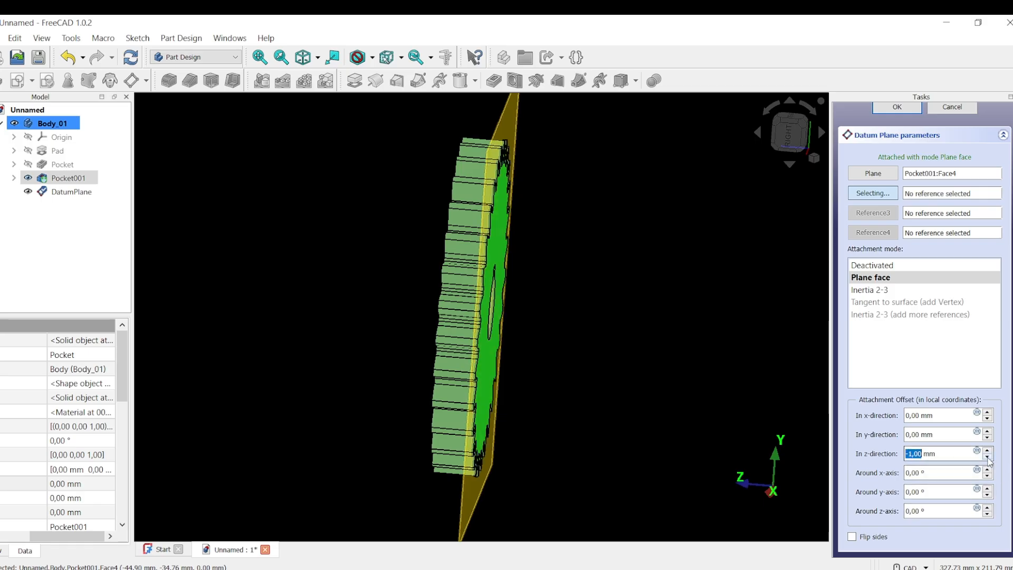
{"action": "left_click", "coordinate": [988, 458]}
{"action": "left_click", "coordinate": [988, 457]}
{"action": "left_click", "coordinate": [988, 458]}
{"action": "left_click", "coordinate": [988, 457]}
{"action": "left_click", "coordinate": [987, 457]}
{"action": "left_click", "coordinate": [987, 457]}
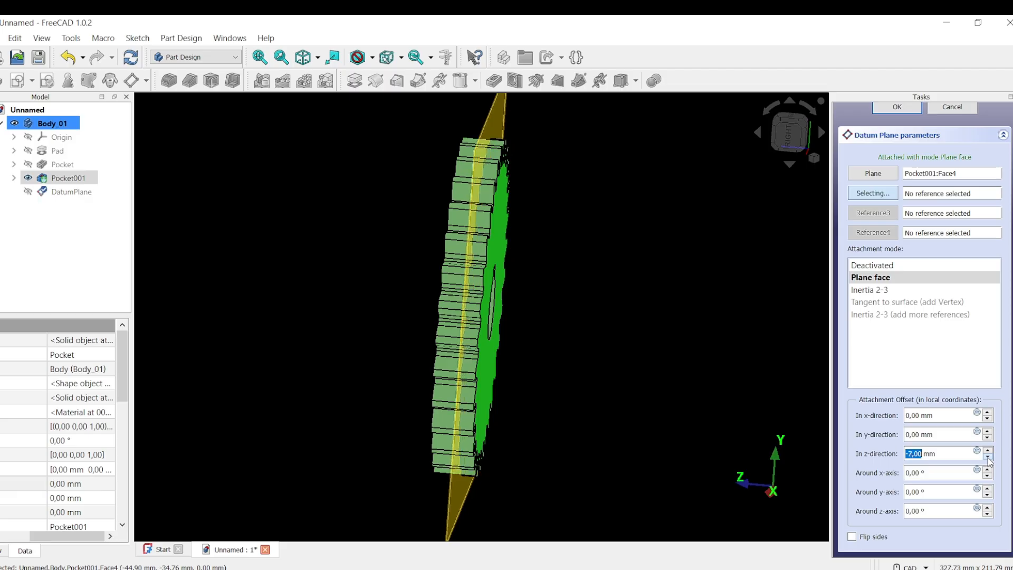
{"action": "left_click", "coordinate": [988, 457]}
{"action": "left_click", "coordinate": [988, 457]}
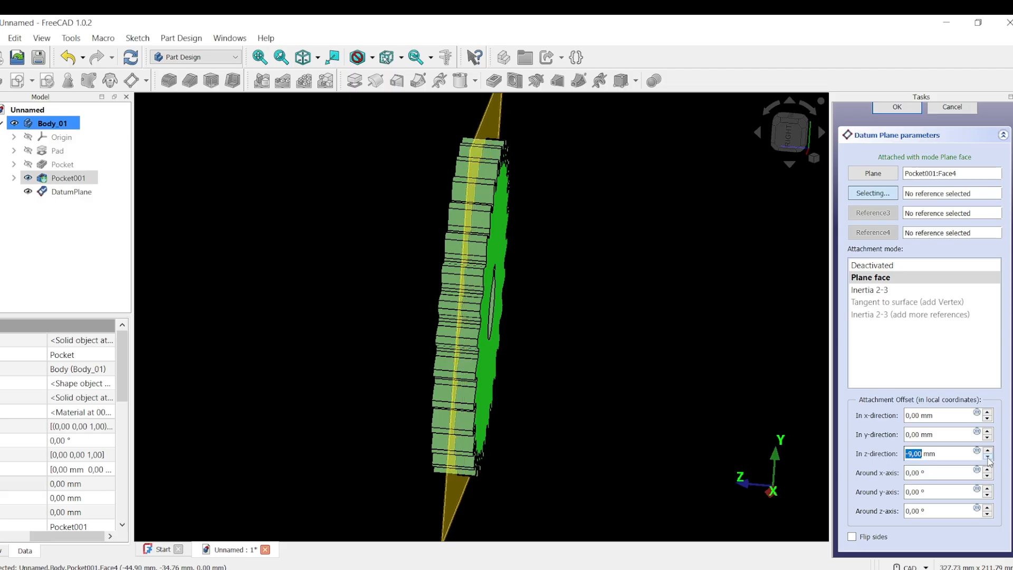
{"action": "left_click", "coordinate": [988, 457]}
Confirm the -10 mm datum plane placement and orbit around the gear.
{"action": "left_click_drag", "start_coordinate": [950, 453], "coordinate": [897, 454]}
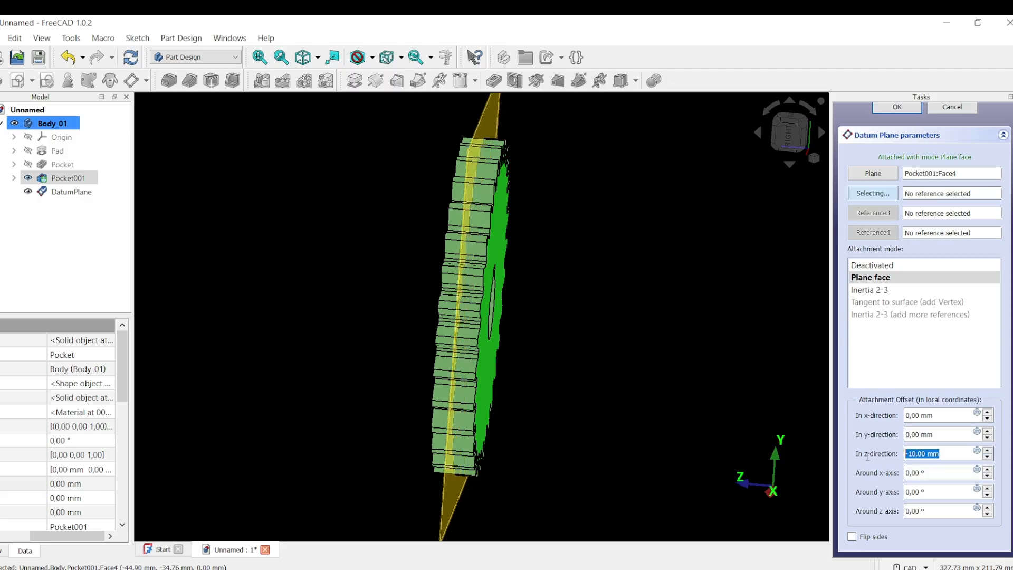
{"action": "mouse_move", "coordinate": [604, 416]}
{"action": "middle_mouse_down"}
{"action": "mouse_move", "coordinate": [588, 402]}
{"action": "mouse_move", "coordinate": [817, 295]}
{"action": "middle_mouse_up"}
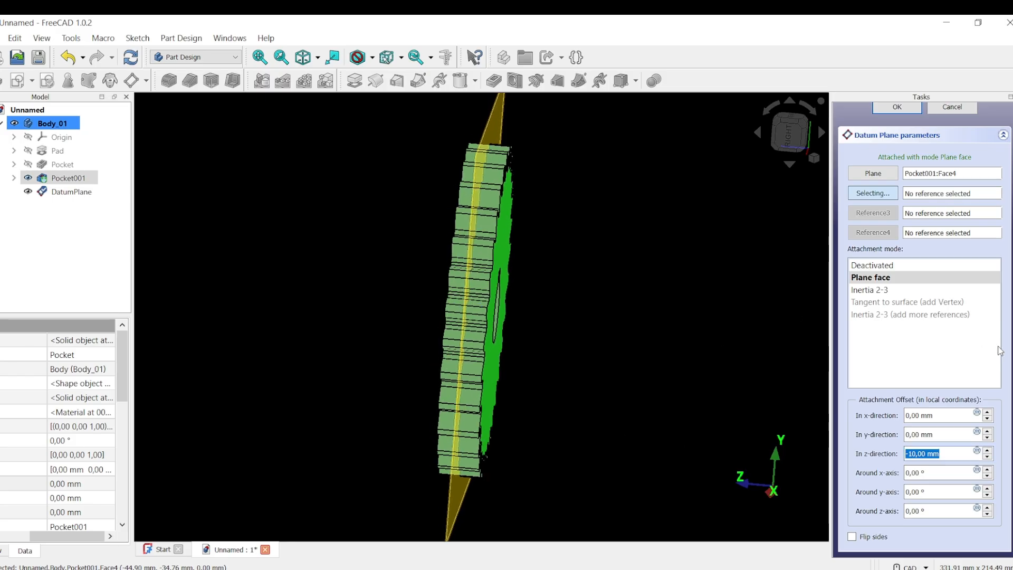
{"action": "scroll", "coordinate": [975, 192], "scroll_direction": "up", "scroll_amount": 1}
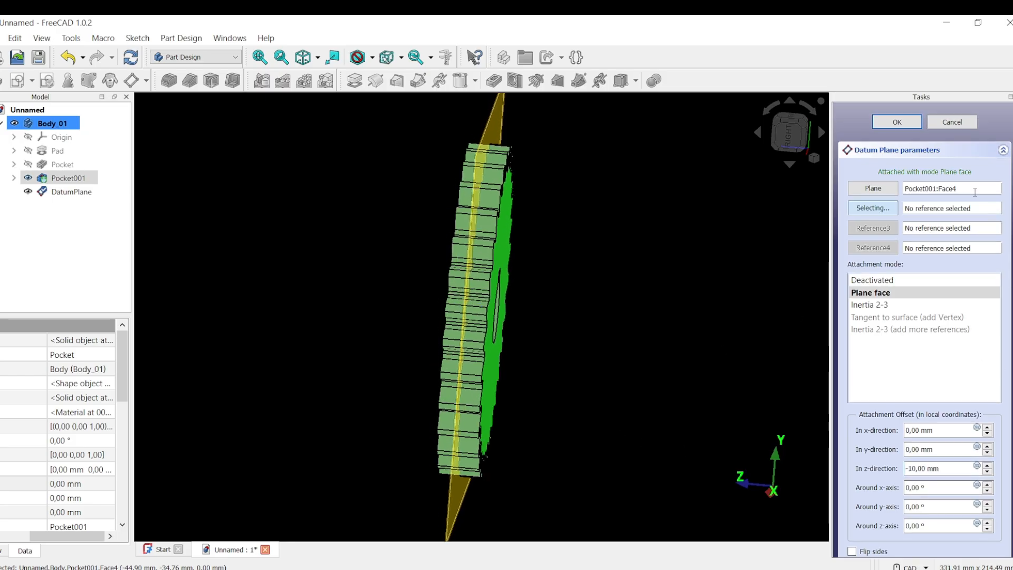
{"action": "left_click", "coordinate": [878, 119]}
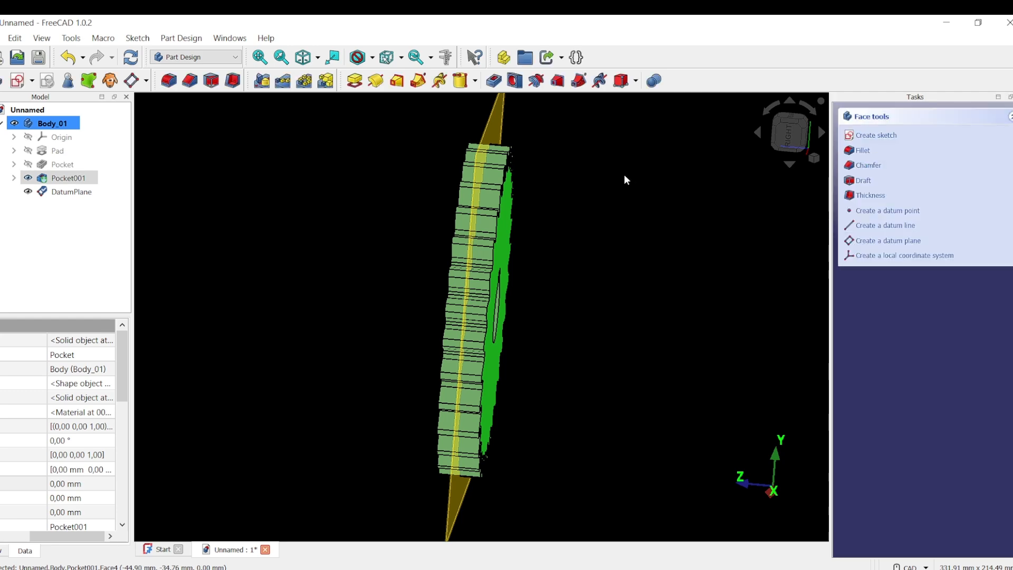
{"action": "middle_click_drag", "start_coordinate": [624, 174], "coordinate": [538, 412]}
{"action": "scroll", "coordinate": [533, 413], "scroll_direction": "down", "scroll_amount": 1}
{"action": "middle_click_drag", "start_coordinate": [309, 403], "coordinate": [337, 206]}
Set Mirrored to transform tool shapes and add Pocket001 as the mirrored feature.
{"action": "left_click", "coordinate": [337, 205]}
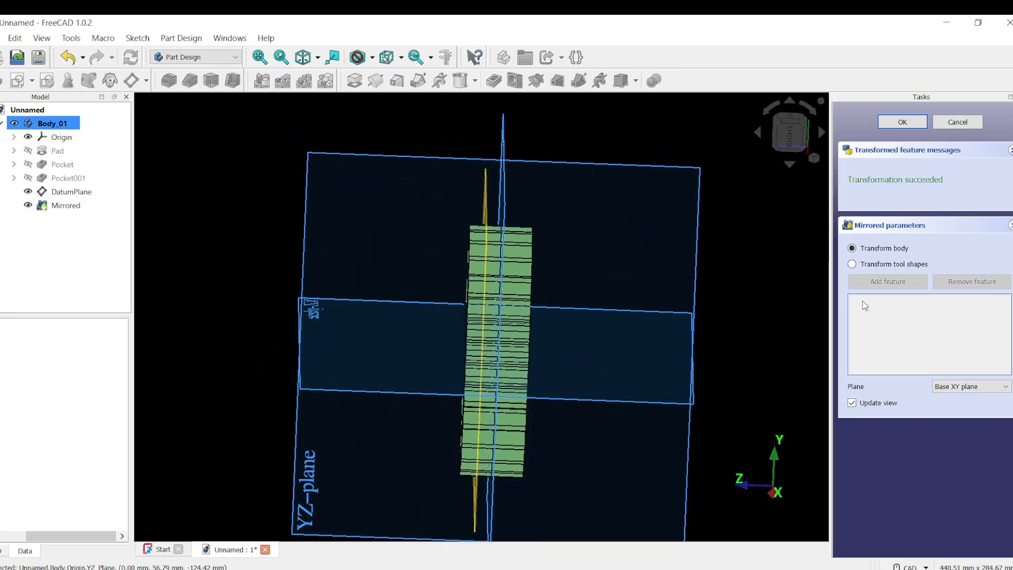
{"action": "left_click", "coordinate": [887, 266]}
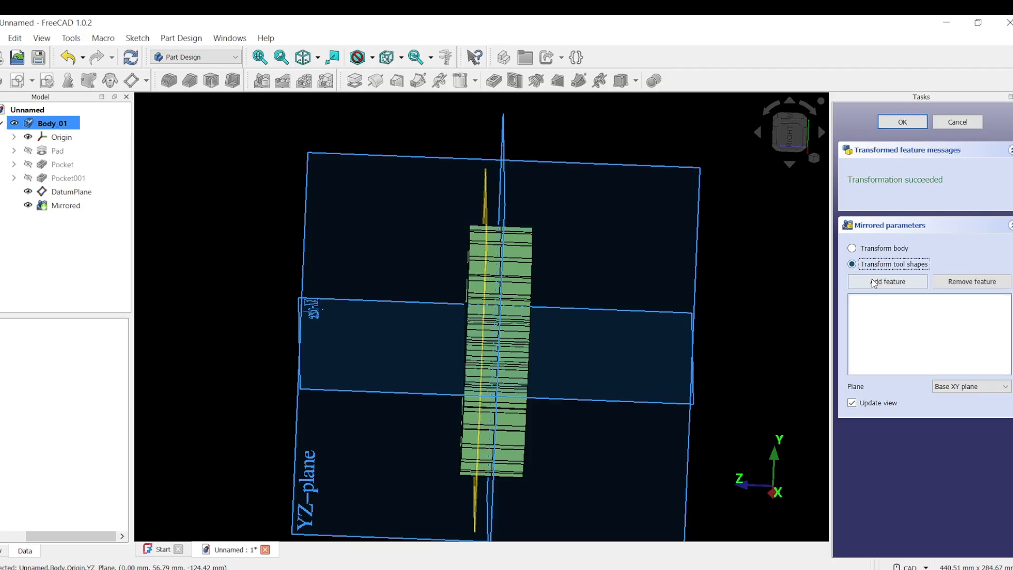
{"action": "left_click", "coordinate": [874, 286]}
{"action": "middle_click_drag", "start_coordinate": [448, 264], "coordinate": [507, 306]}
{"action": "left_click", "coordinate": [433, 252]}
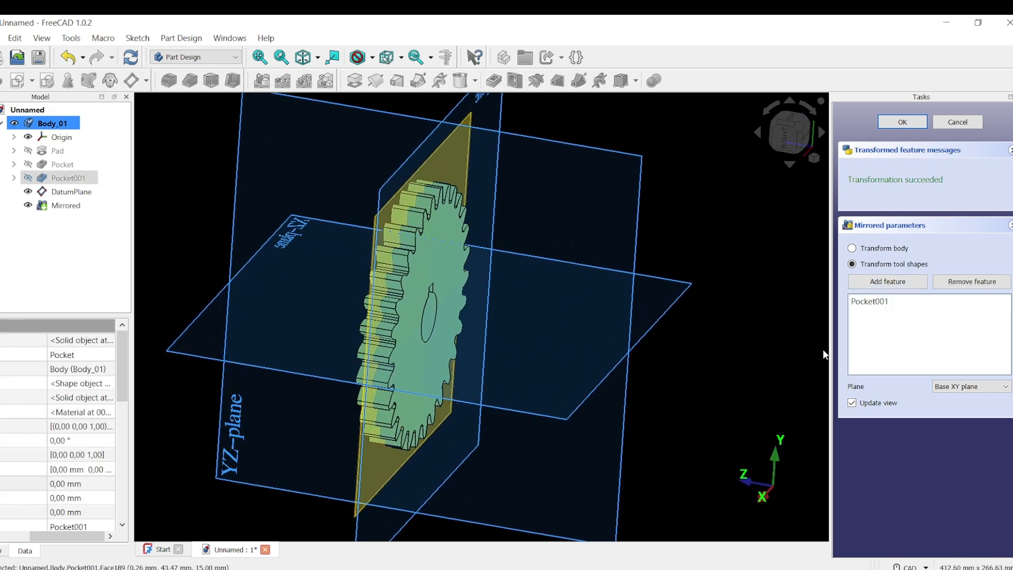
Use DatumPlane as the mirror plane, then hide the datum plane.
{"action": "left_click", "coordinate": [1006, 389]}
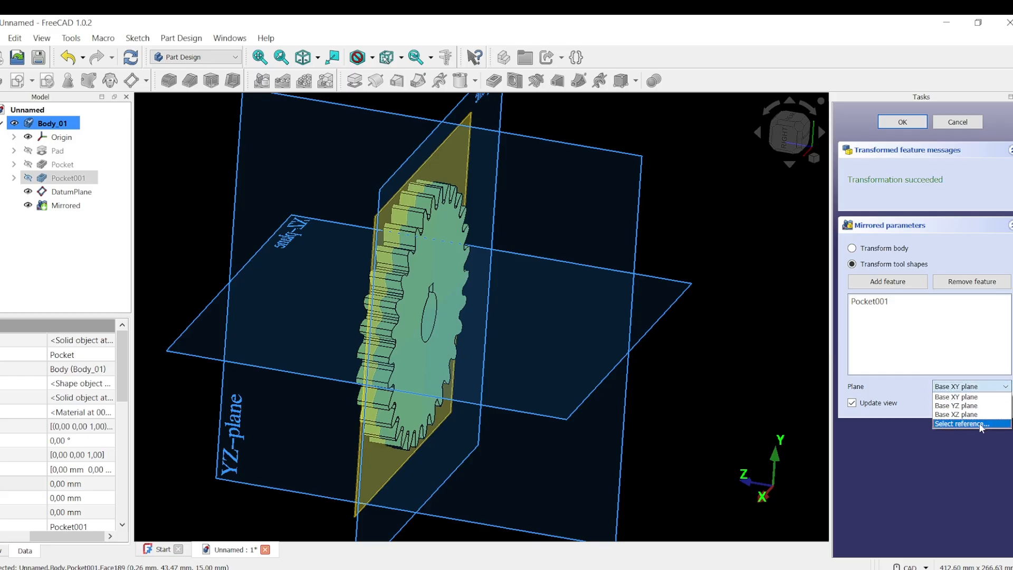
{"action": "left_click", "coordinate": [961, 424]}
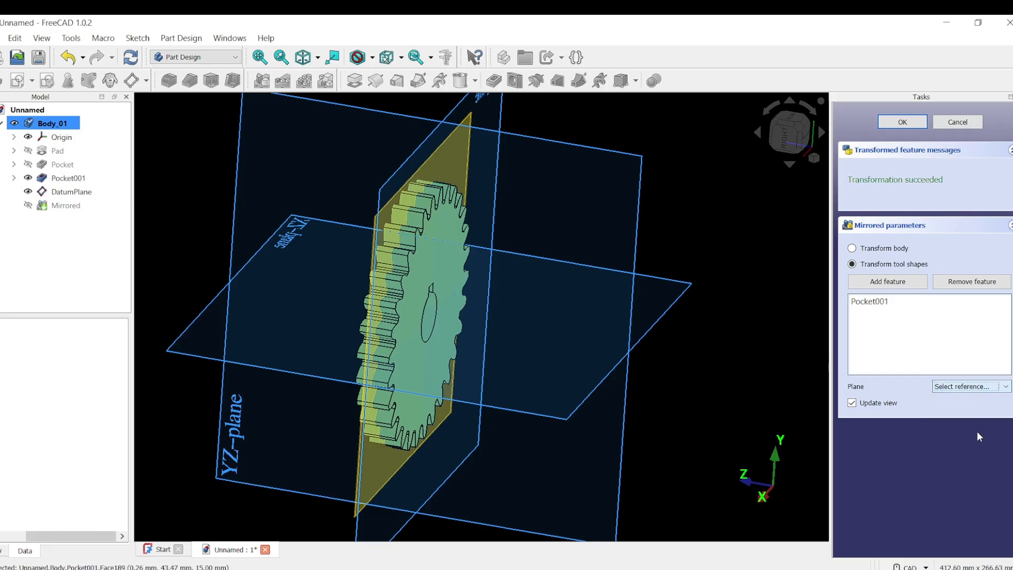
{"action": "left_click", "coordinate": [434, 151]}
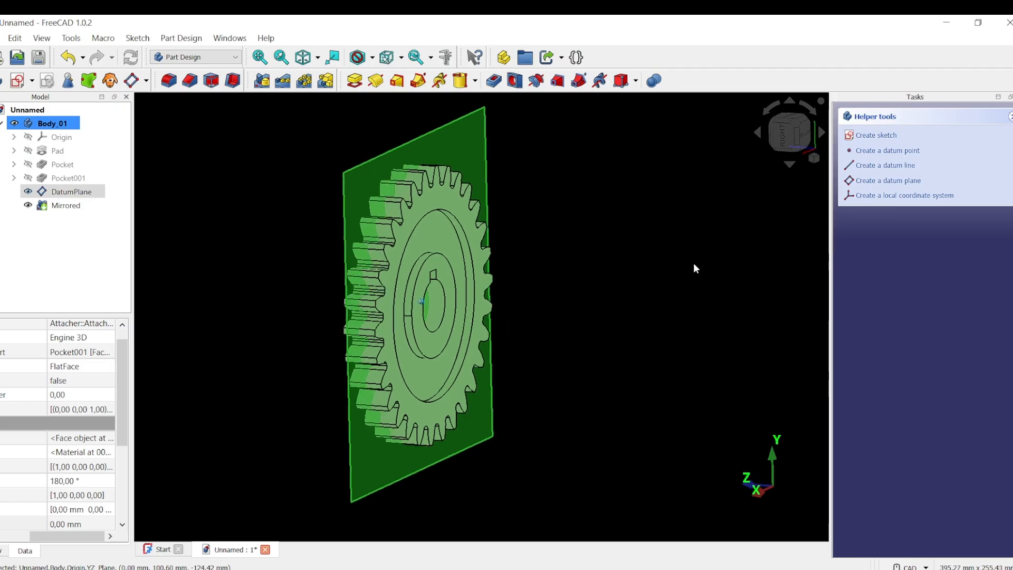
{"action": "left_click", "coordinate": [31, 191]}
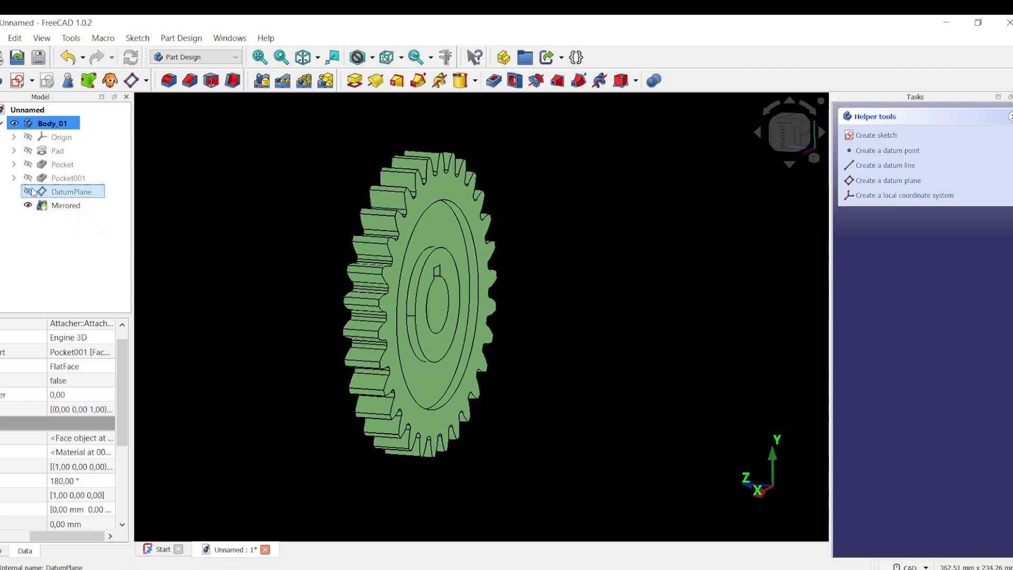
{"action": "left_click", "coordinate": [664, 310]}
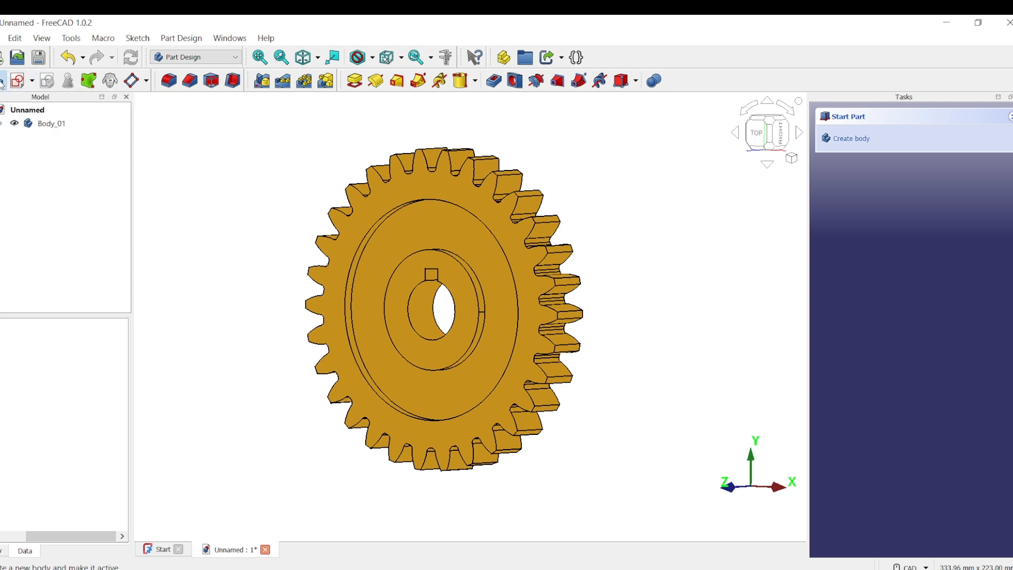
Create a new body and rename it Body_02.
{"action": "left_click", "coordinate": [3, 82]}
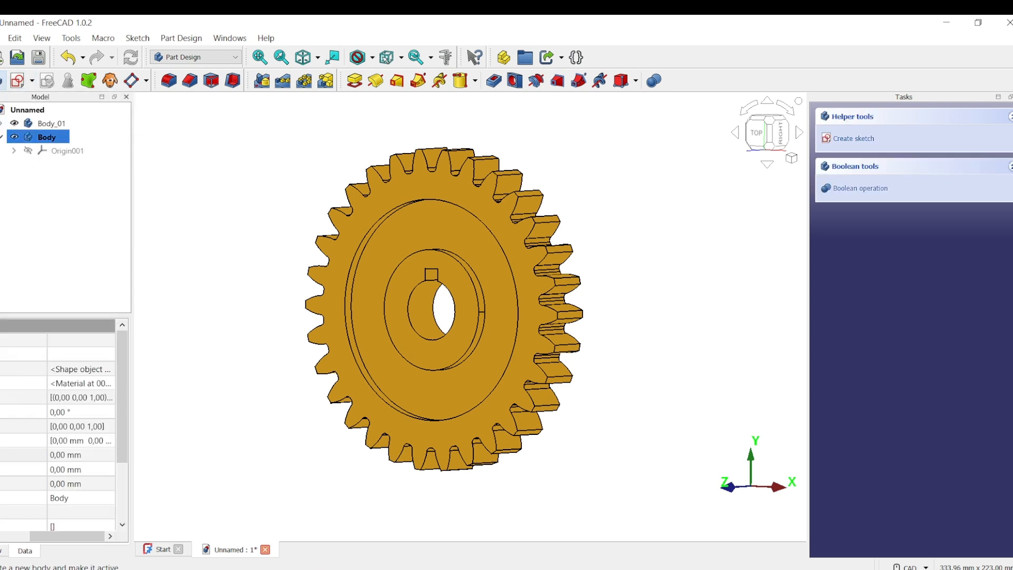
{"action": "right_click", "coordinate": [57, 139]}
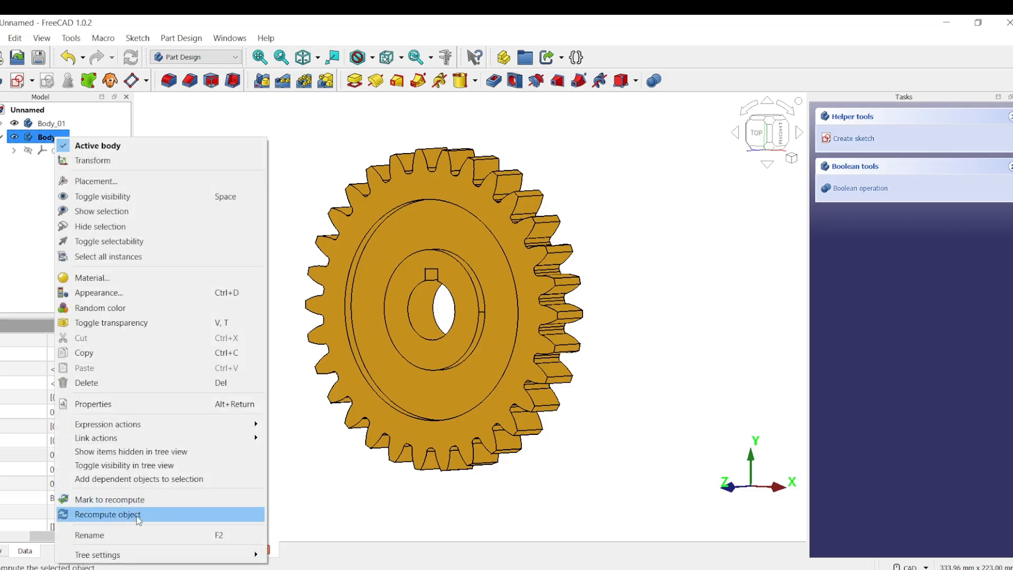
{"action": "left_click", "coordinate": [131, 536]}
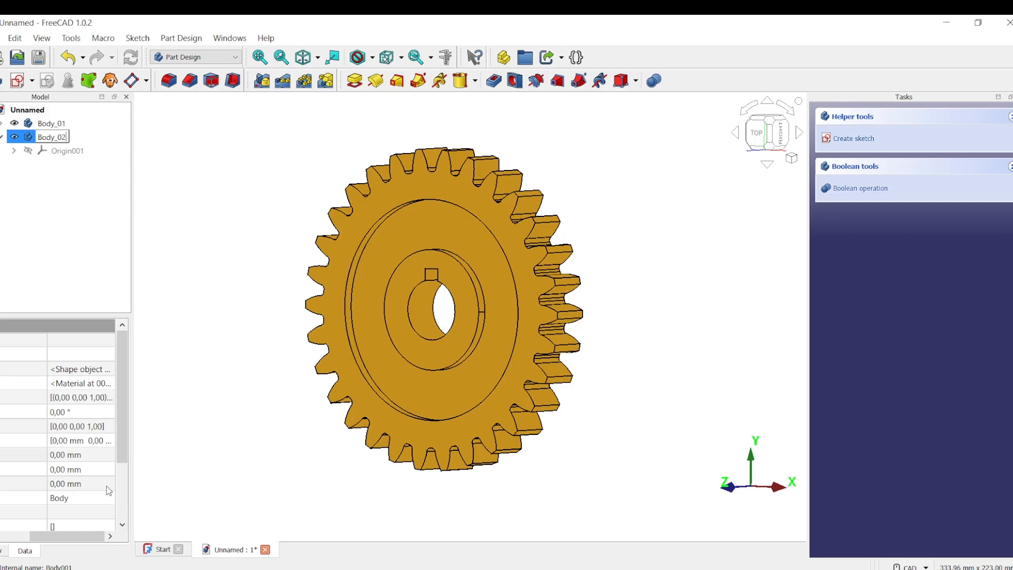
{"action": "key", "text": "Return"}
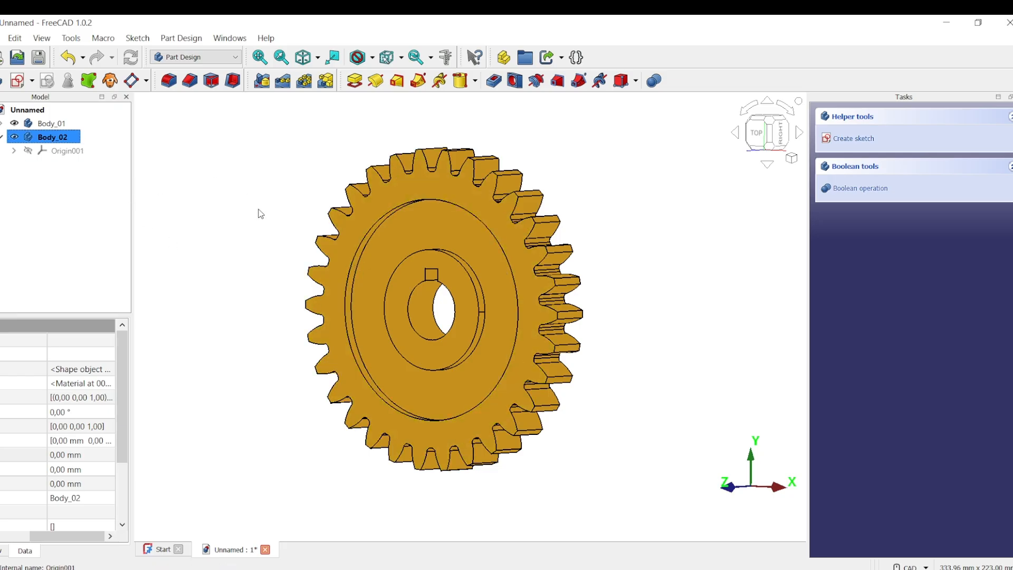
Hide Body_01 so only the empty Body_02 remains in view.
{"action": "left_click", "coordinate": [230, 192]}
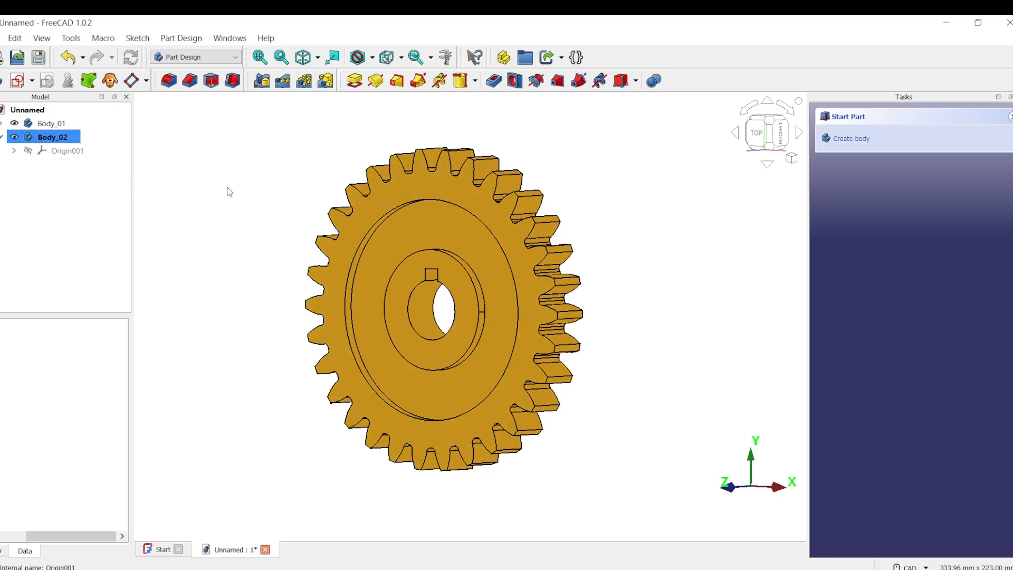
{"action": "left_click", "coordinate": [14, 124]}
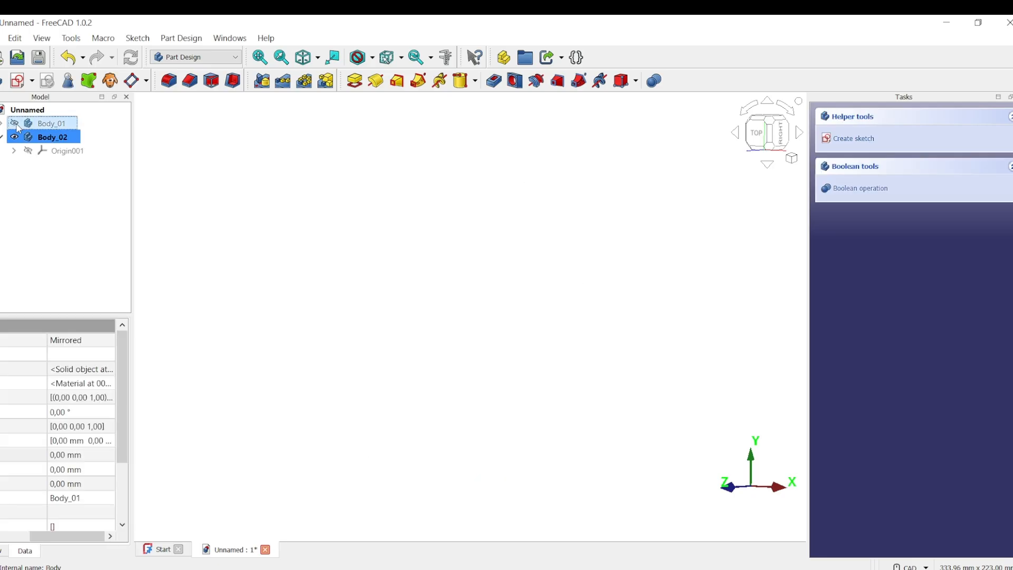
{"action": "right_click", "coordinate": [63, 140]}
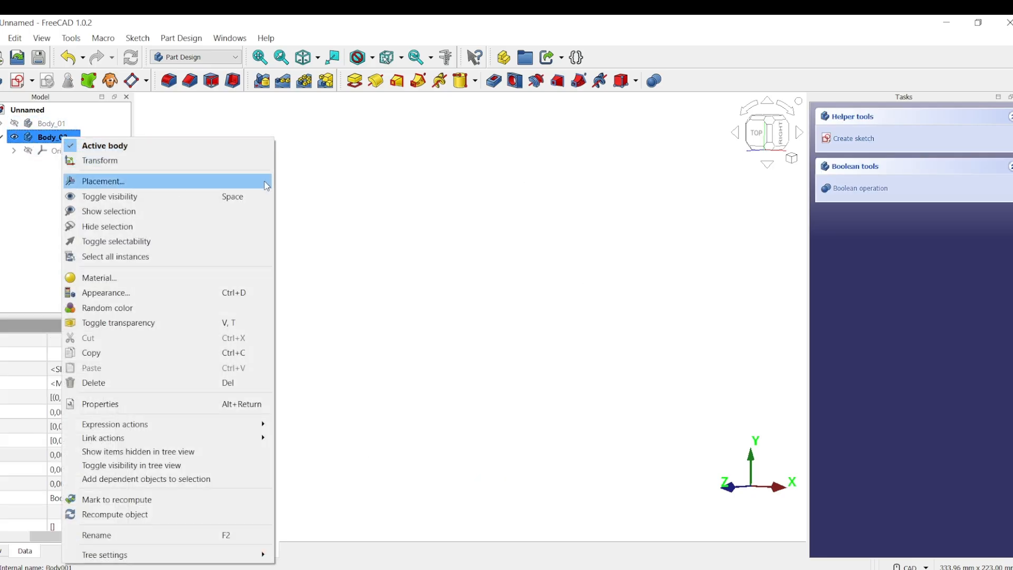
{"action": "left_click", "coordinate": [103, 146]}
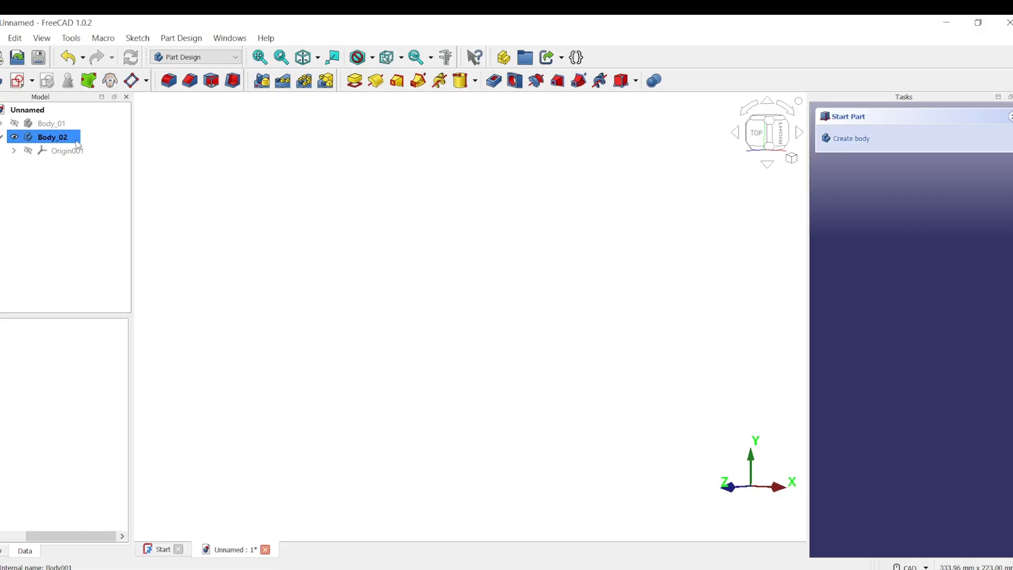
Add an involute gear to Body_02 with 15 teeth and a 5 mm module.
{"action": "left_click", "coordinate": [182, 40]}
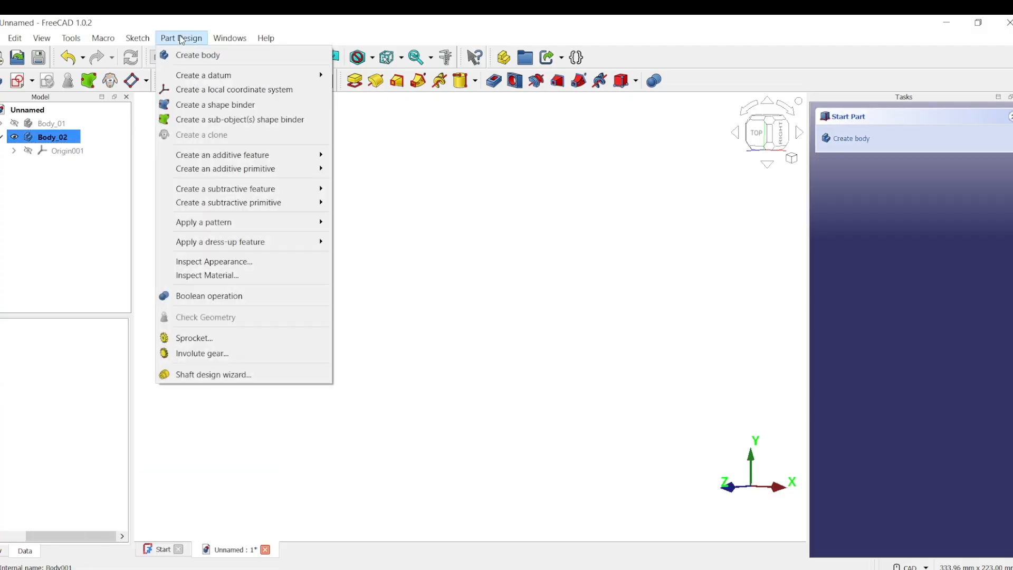
{"action": "left_click", "coordinate": [222, 354]}
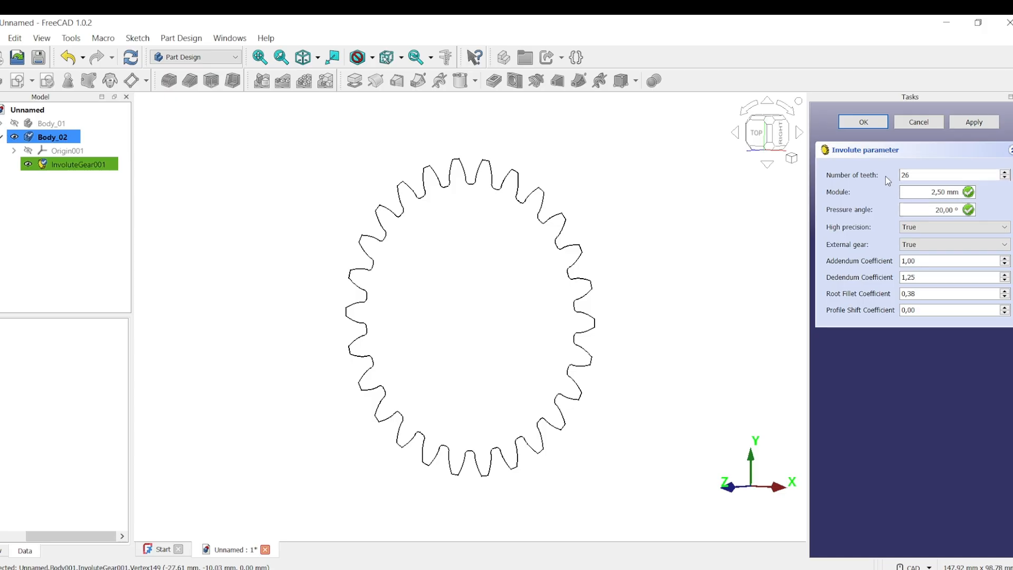
{"action": "middle_click_drag", "start_coordinate": [498, 277], "coordinate": [792, 236]}
{"action": "double_click", "coordinate": [908, 176]}
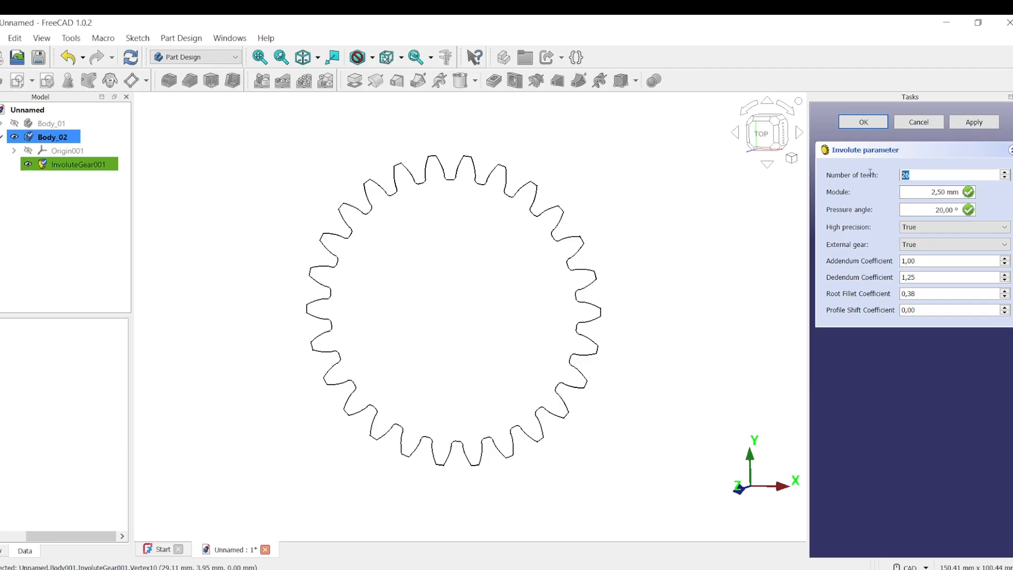
{"action": "type", "text": "1"}
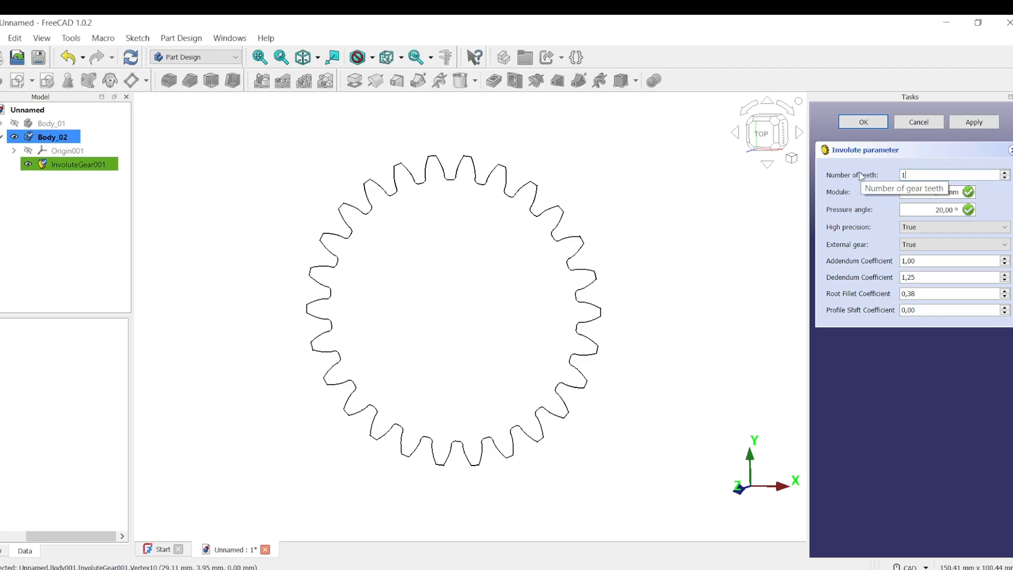
{"action": "type", "text": "5"}
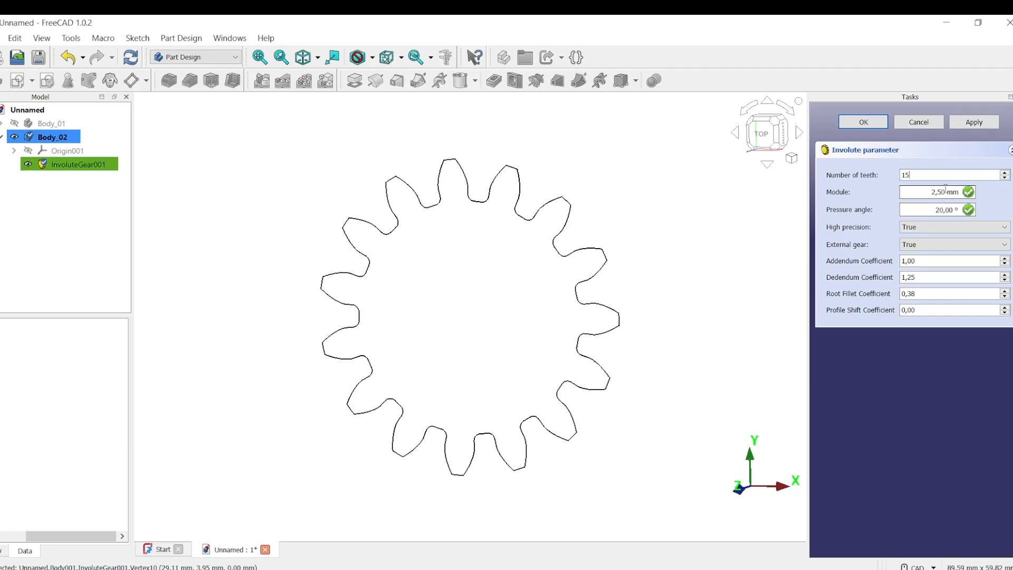
{"action": "key", "text": "Tab"}
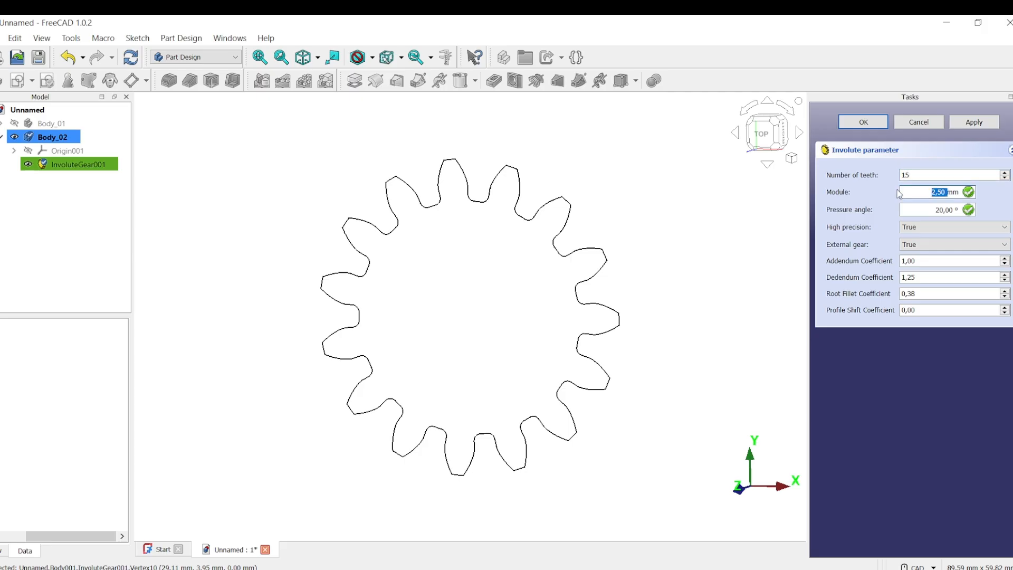
{"action": "type", "text": "5"}
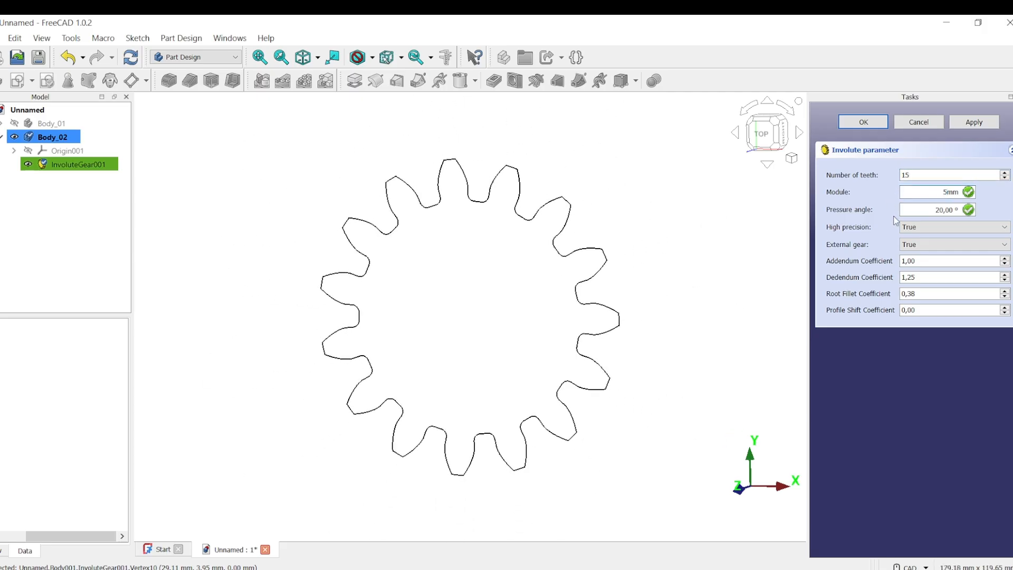
Keep the 20° pressure angle, set High precision to False, and apply and confirm.
{"action": "left_click_drag", "start_coordinate": [957, 208], "coordinate": [928, 209]}
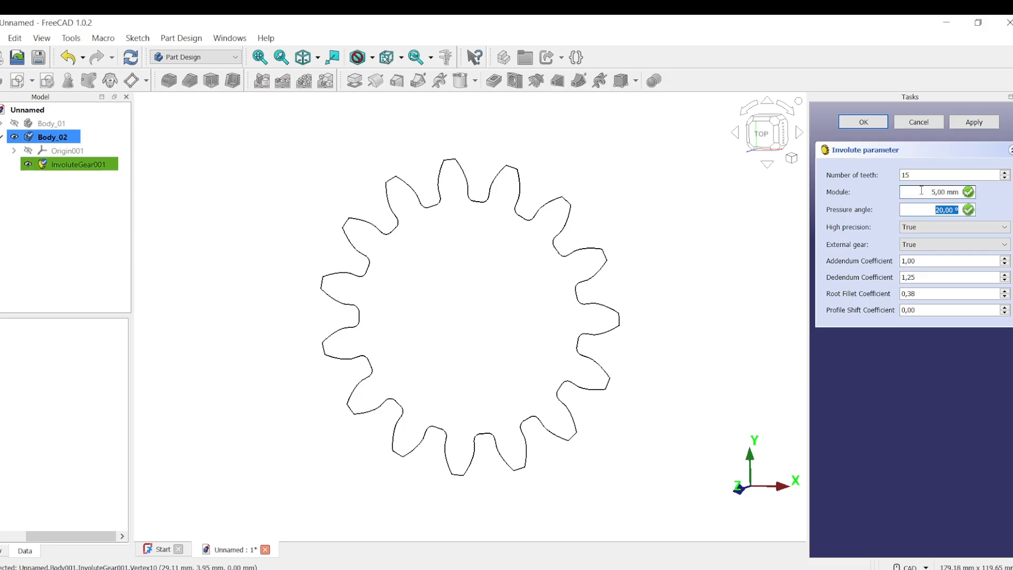
{"action": "left_click", "coordinate": [926, 173]}
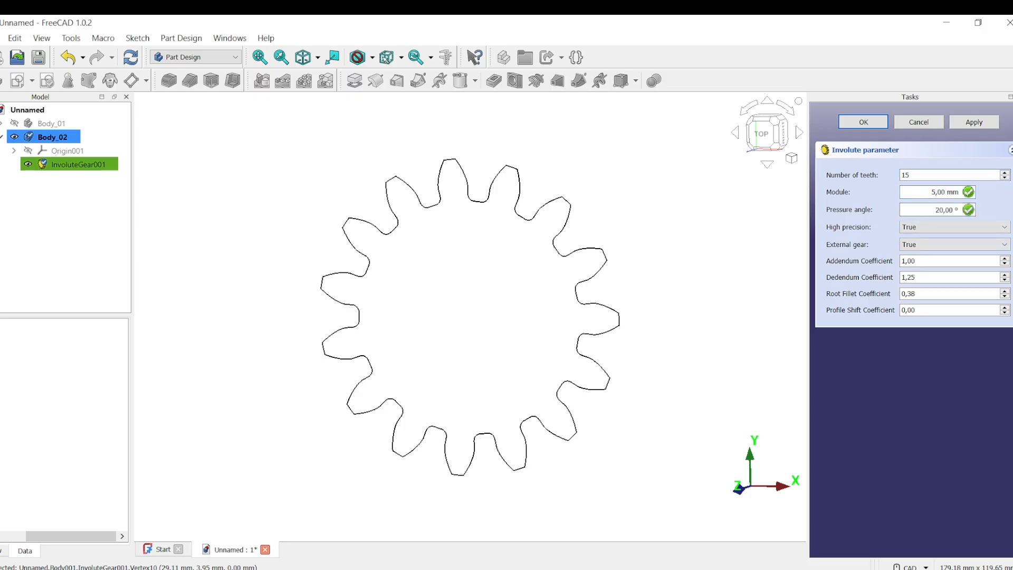
{"action": "left_click", "coordinate": [1005, 227]}
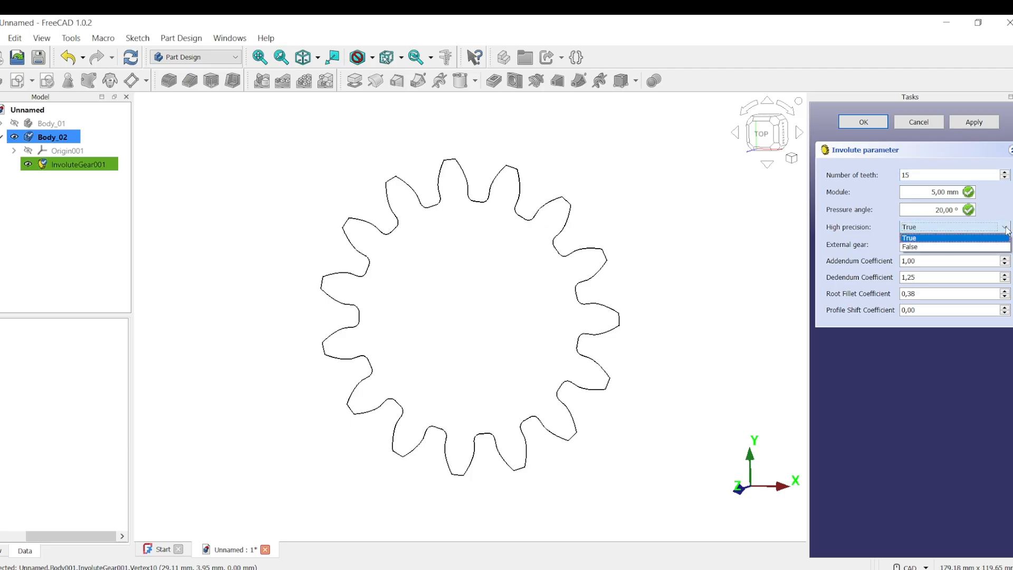
{"action": "left_click", "coordinate": [942, 248]}
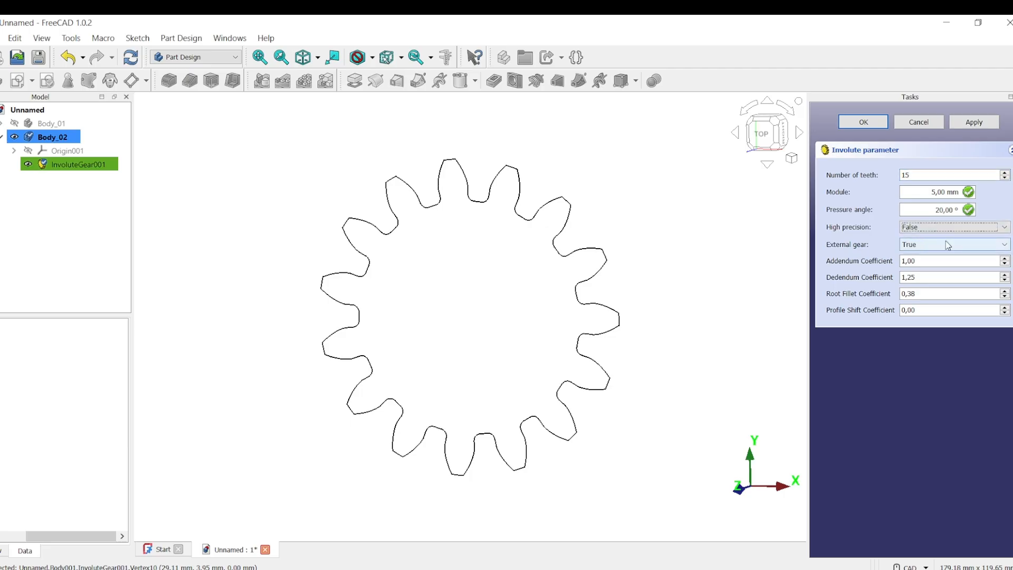
{"action": "left_click", "coordinate": [980, 121]}
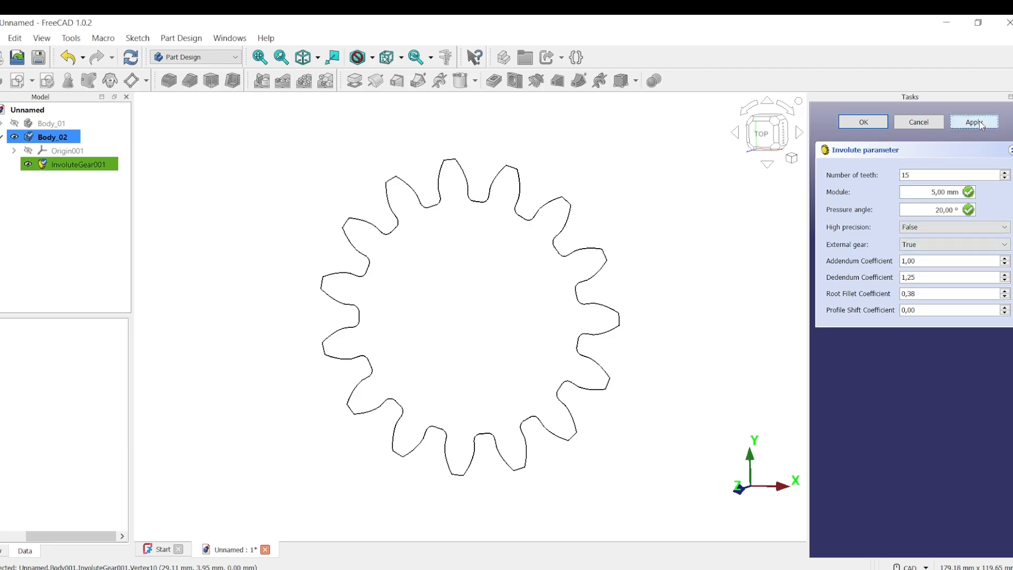
{"action": "left_click", "coordinate": [865, 122]}
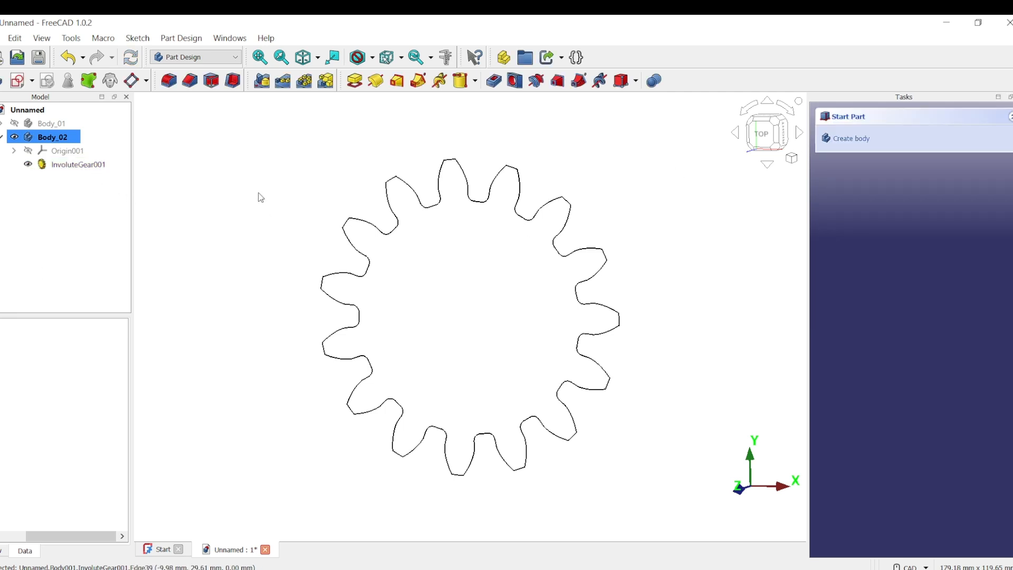
Pad InvoluteGear001 into a 20 mm thick solid gear.
{"action": "left_click", "coordinate": [86, 167]}
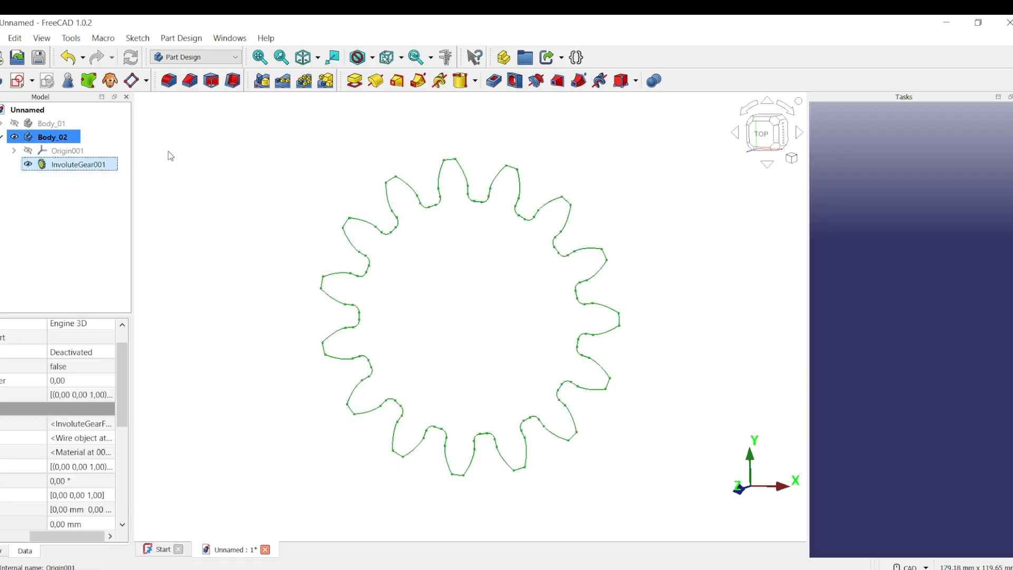
{"action": "left_click", "coordinate": [356, 82]}
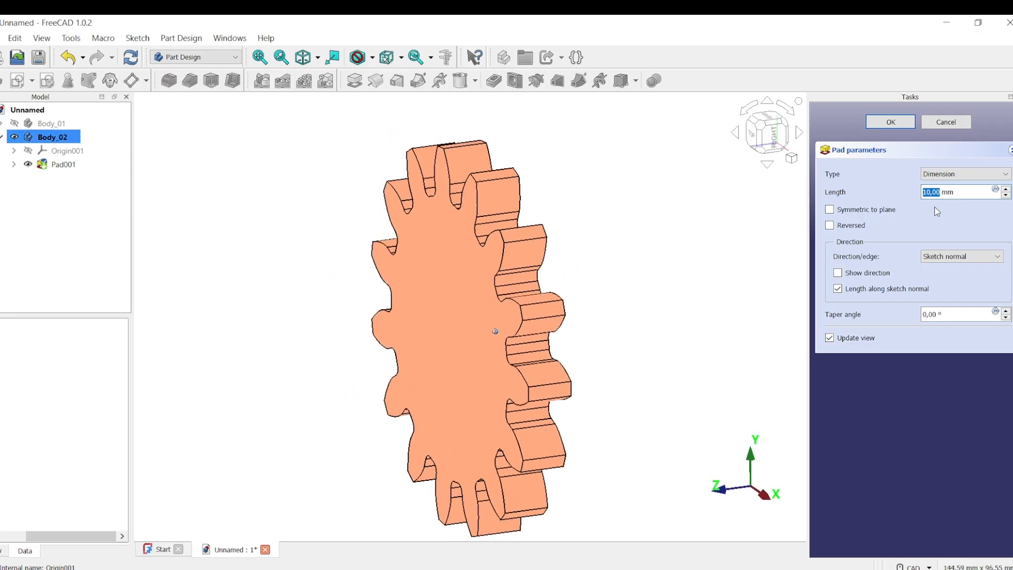
{"action": "triple_click", "coordinate": [967, 191]}
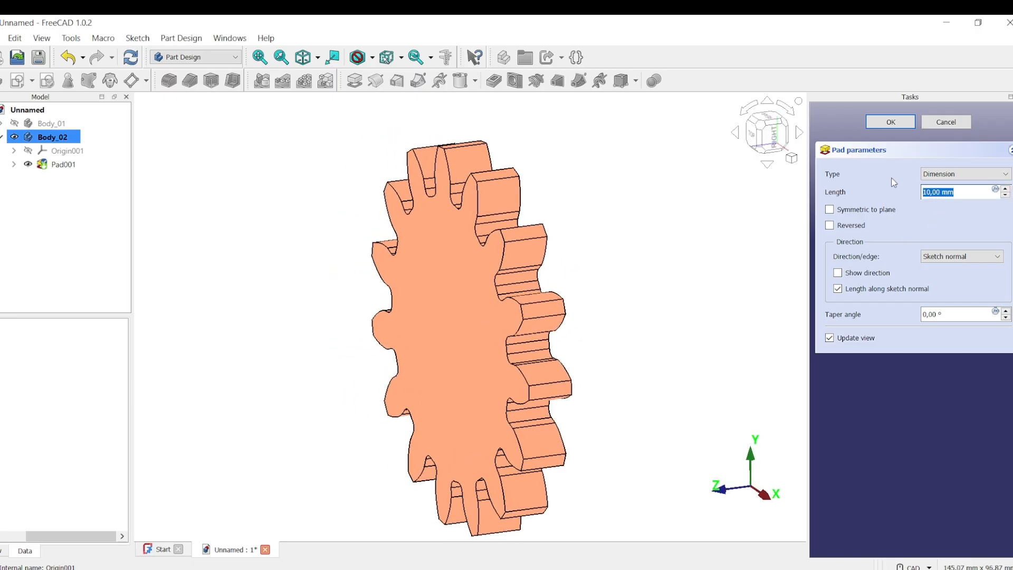
{"action": "type", "text": "20"}
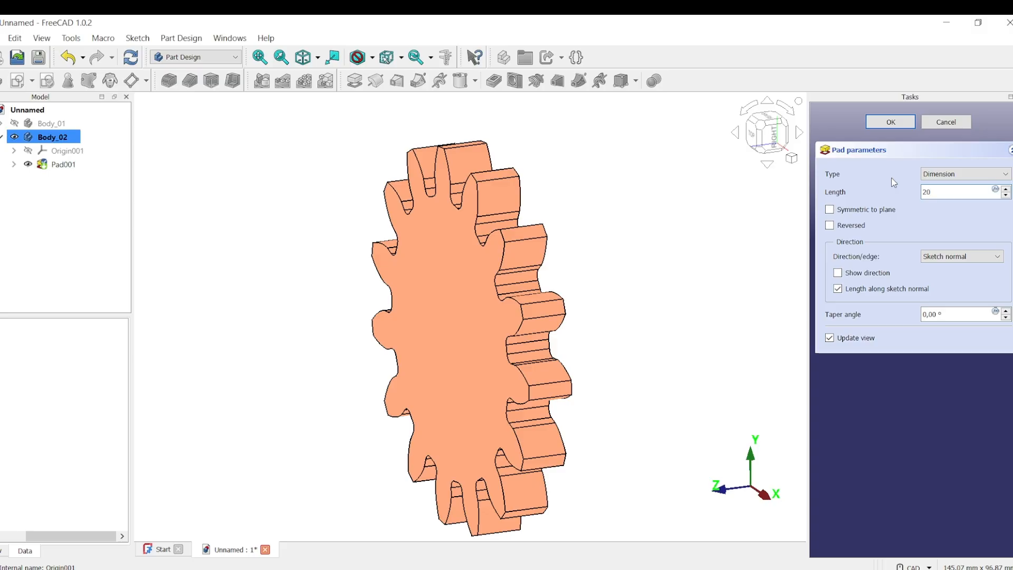
{"action": "key", "text": "Return"}
{"action": "mouse_move", "coordinate": [783, 221]}
{"action": "middle_mouse_down"}
{"action": "mouse_move", "coordinate": [634, 266]}
{"action": "mouse_move", "coordinate": [644, 235]}
{"action": "mouse_move", "coordinate": [639, 176]}
{"action": "middle_mouse_up"}
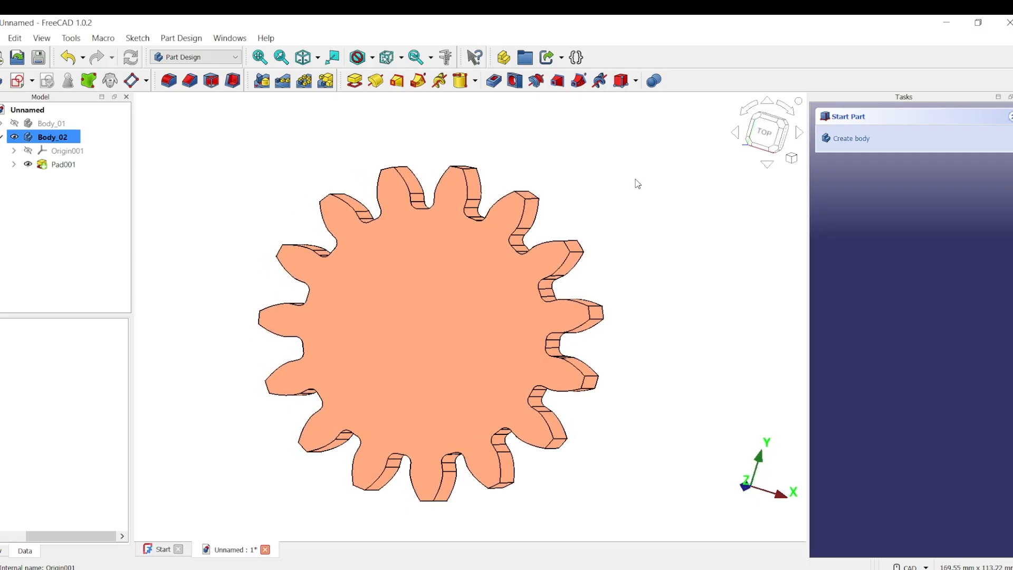
Sketch a 20 mm diameter circle at the origin on Pad001's front face.
{"action": "left_click", "coordinate": [435, 333]}
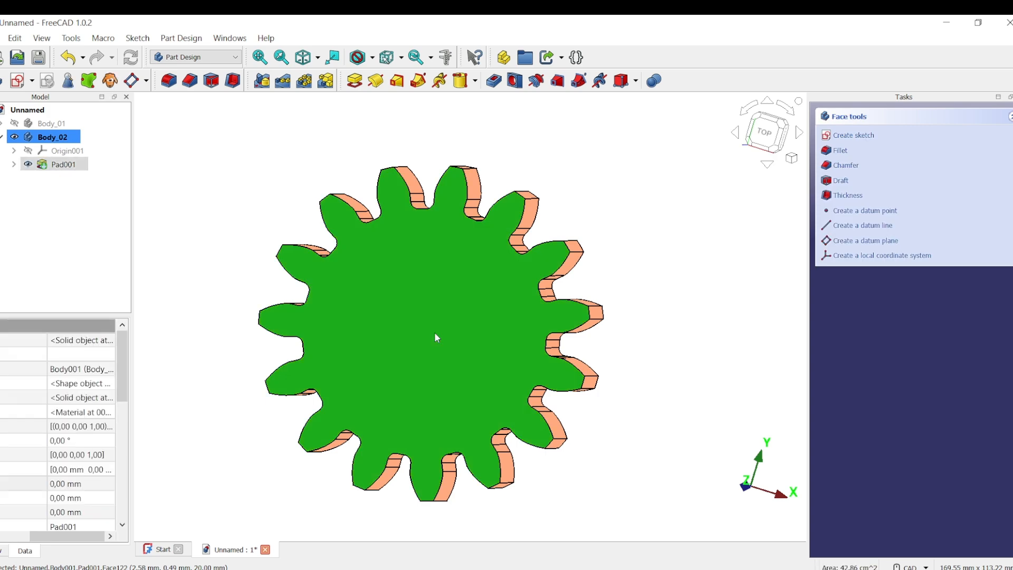
{"action": "left_click", "coordinate": [18, 82]}
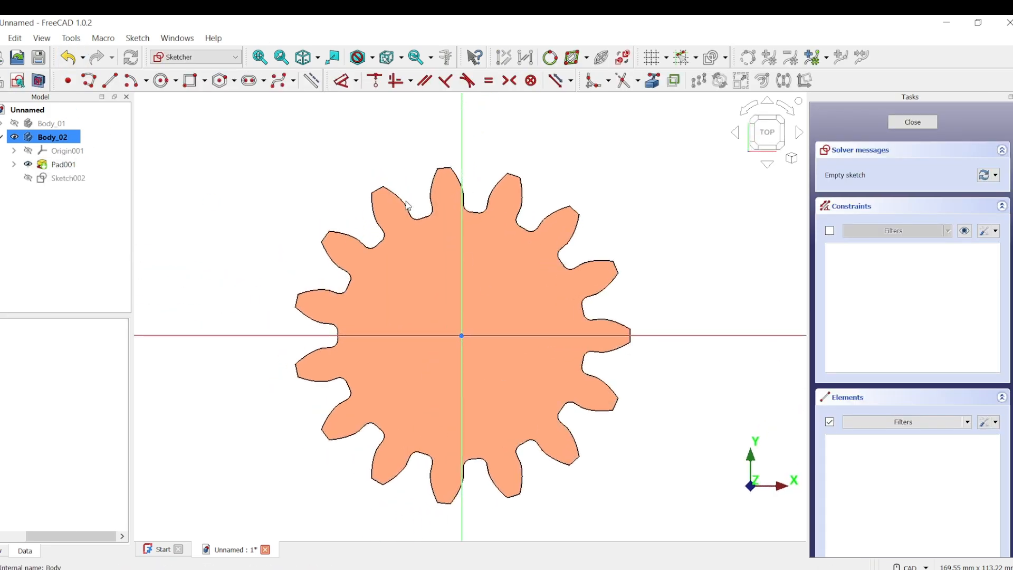
{"action": "left_click", "coordinate": [161, 80]}
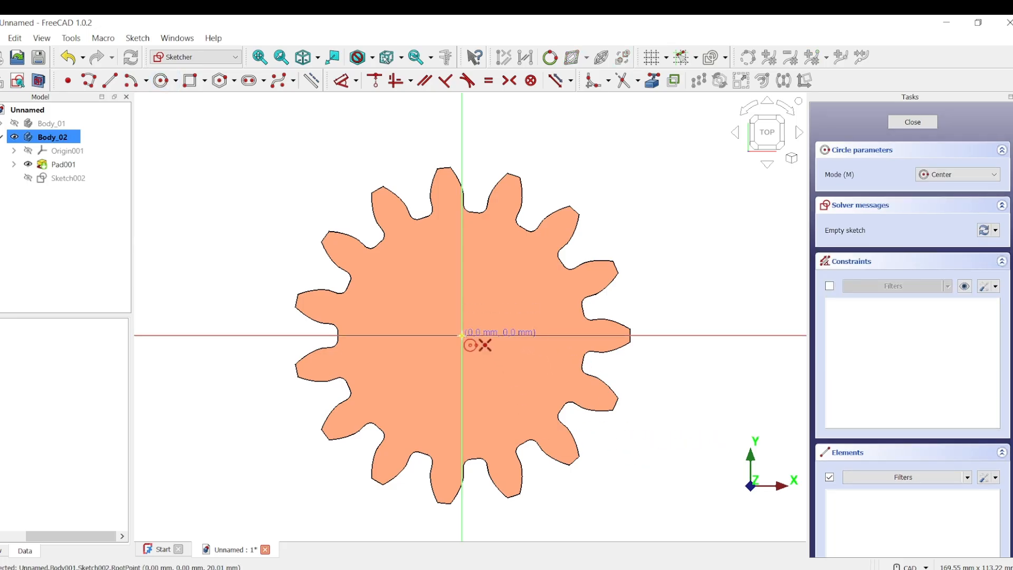
{"action": "left_click", "coordinate": [461, 335]}
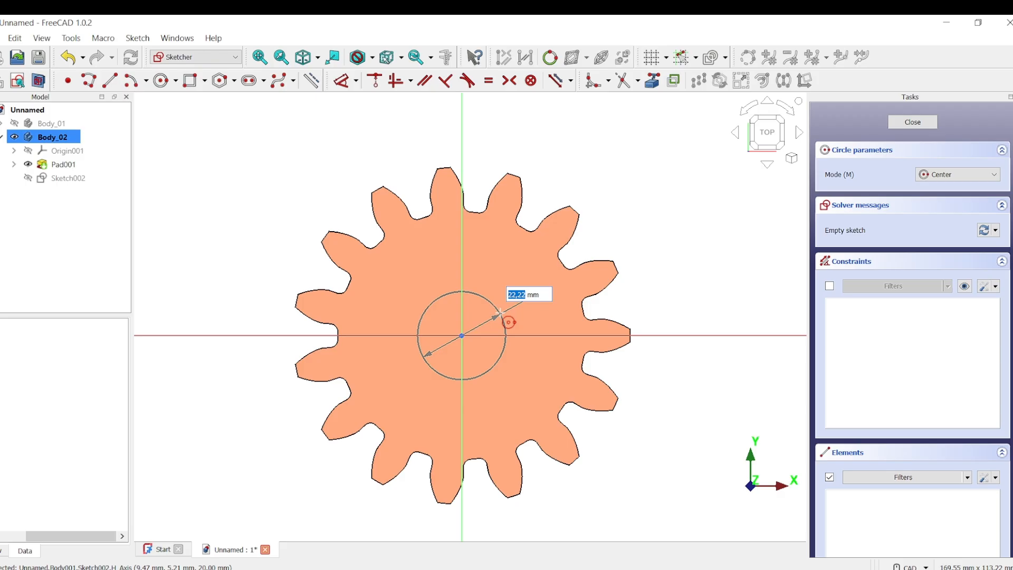
{"action": "type", "text": "2"}
{"action": "key", "text": "Return"}
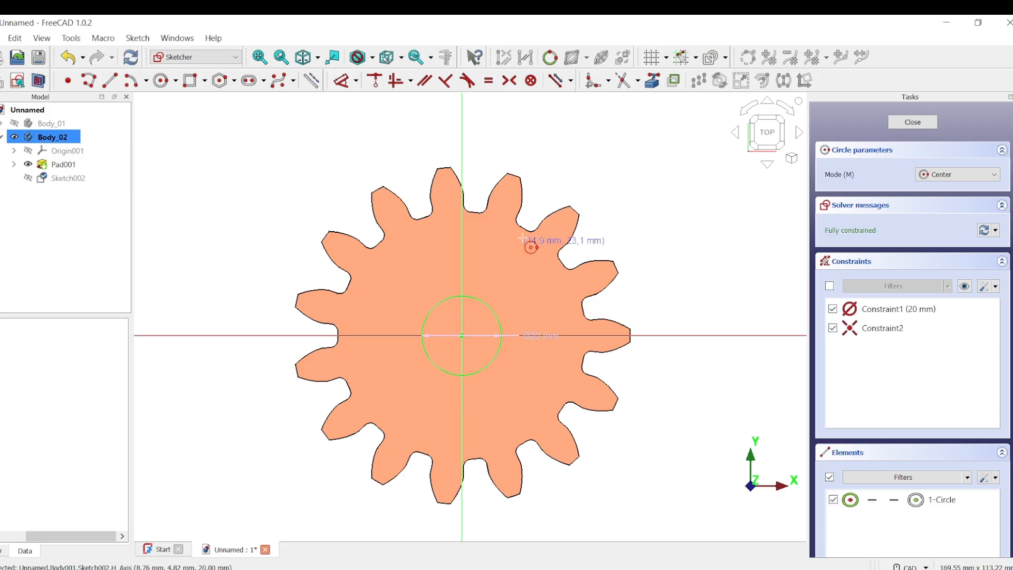
{"action": "right_click", "coordinate": [657, 165]}
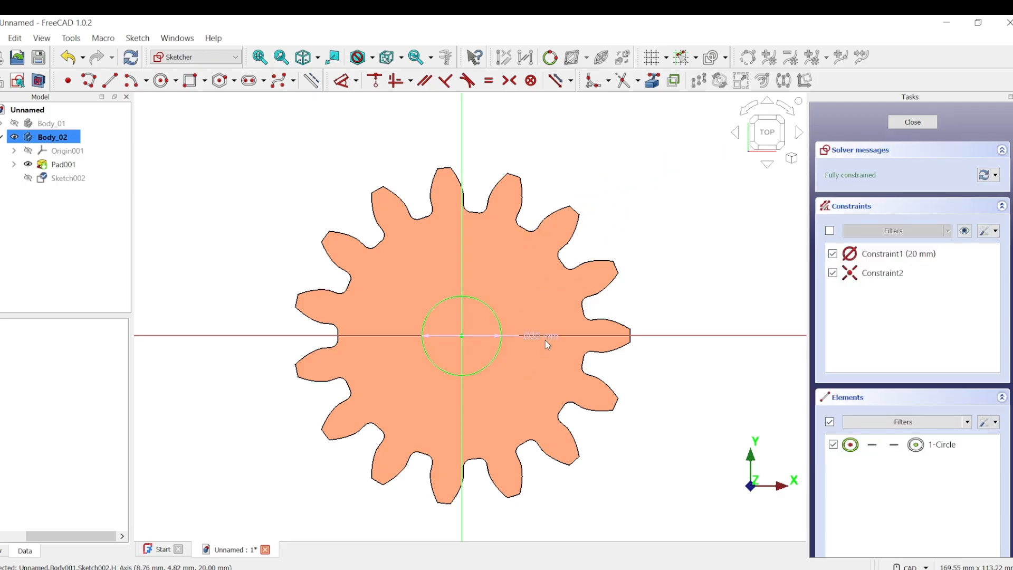
{"action": "left_click_drag", "start_coordinate": [559, 337], "coordinate": [646, 192]}
{"action": "middle_click_drag", "start_coordinate": [626, 320], "coordinate": [874, 175]}
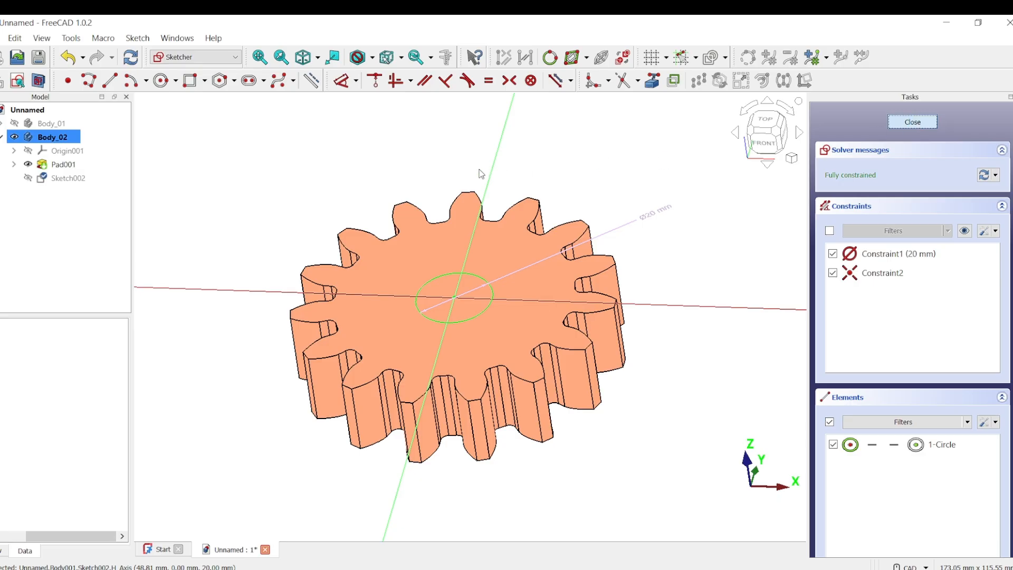
{"action": "left_click", "coordinate": [913, 122]}
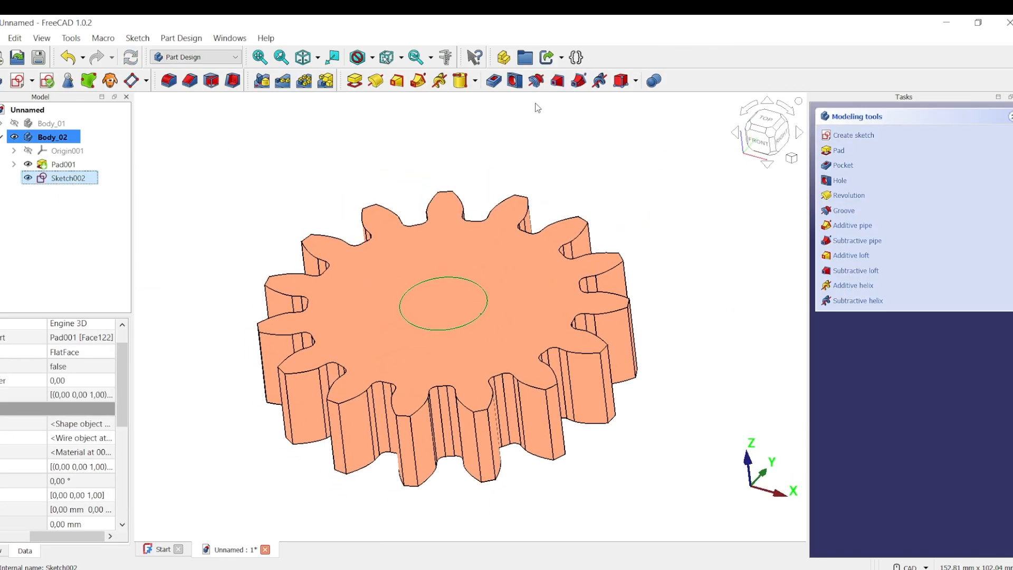
Pocket Sketch002 Through all, then check the bore from the right and bottom views.
{"action": "left_click", "coordinate": [495, 80]}
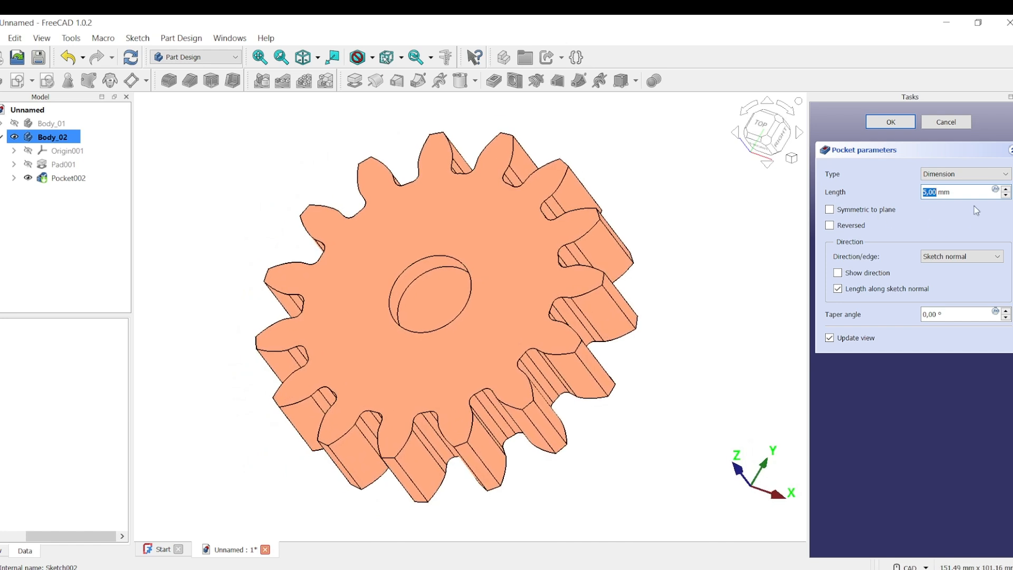
{"action": "left_click", "coordinate": [965, 173]}
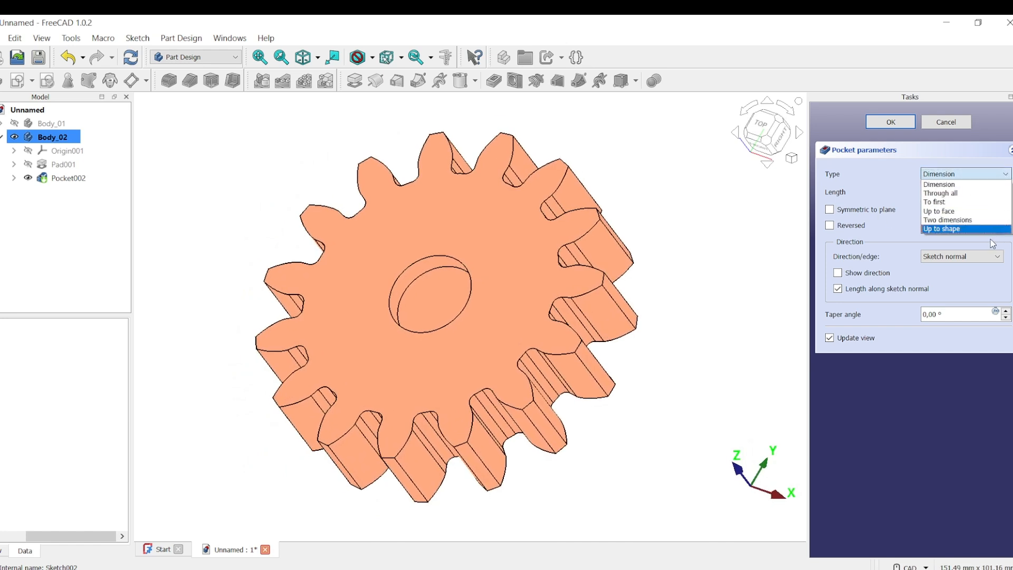
{"action": "left_click", "coordinate": [978, 194]}
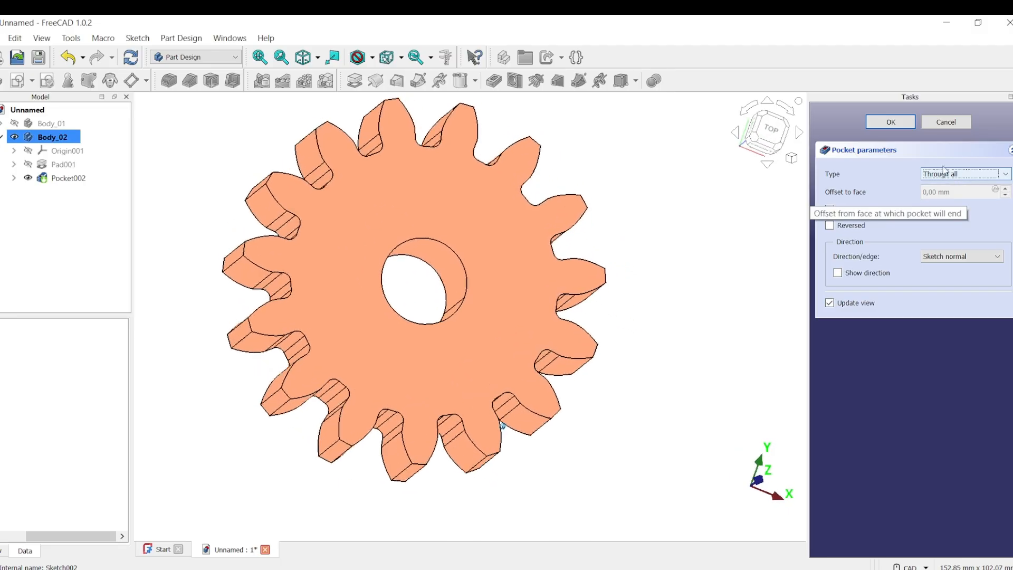
{"action": "key", "text": "Return"}
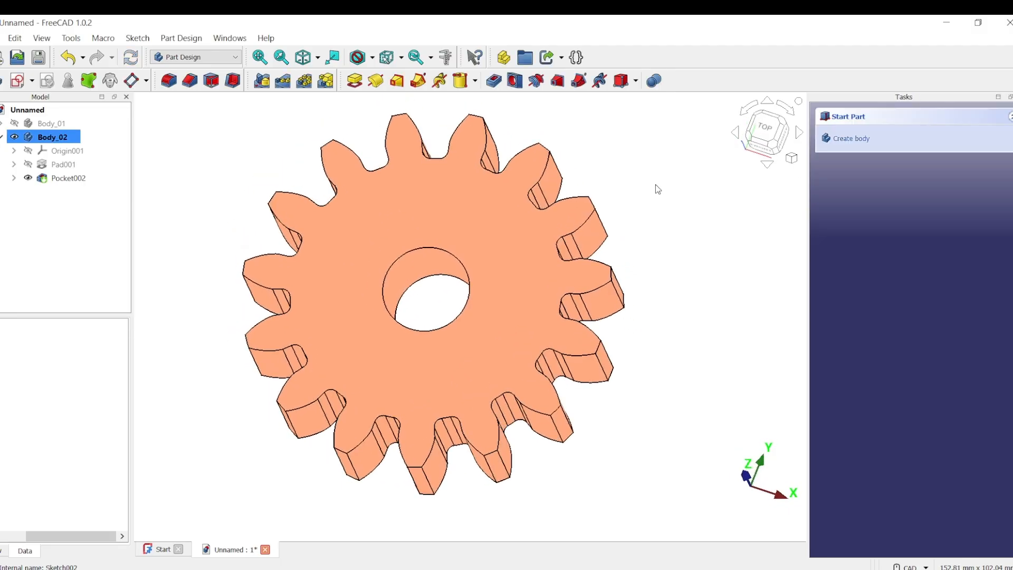
{"action": "key", "text": "3"}
{"action": "key", "text": "5"}
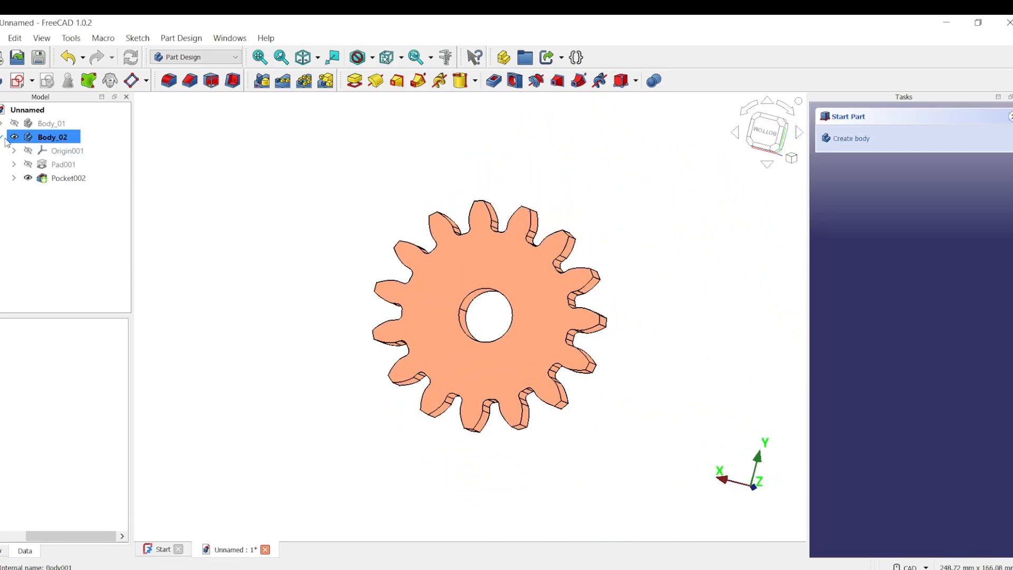
Show Body_01 again, select Body_02, and widen the model and property panels.
{"action": "mouse_move", "coordinate": [292, 205]}
{"action": "middle_mouse_down"}
{"action": "mouse_move", "coordinate": [278, 208]}
{"action": "mouse_move", "coordinate": [285, 214]}
{"action": "middle_mouse_up"}
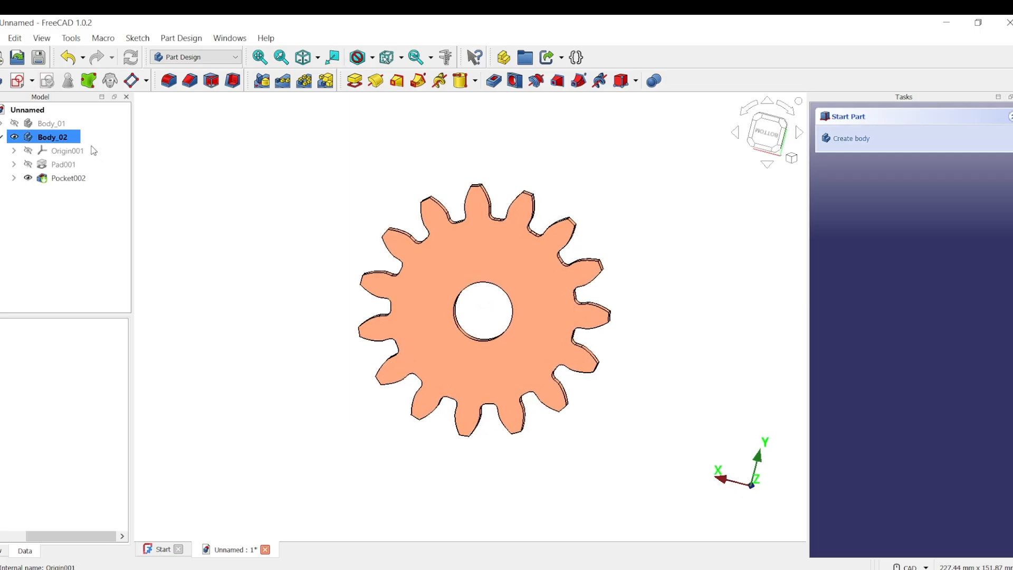
{"action": "left_click", "coordinate": [15, 125]}
{"action": "left_click", "coordinate": [219, 155]}
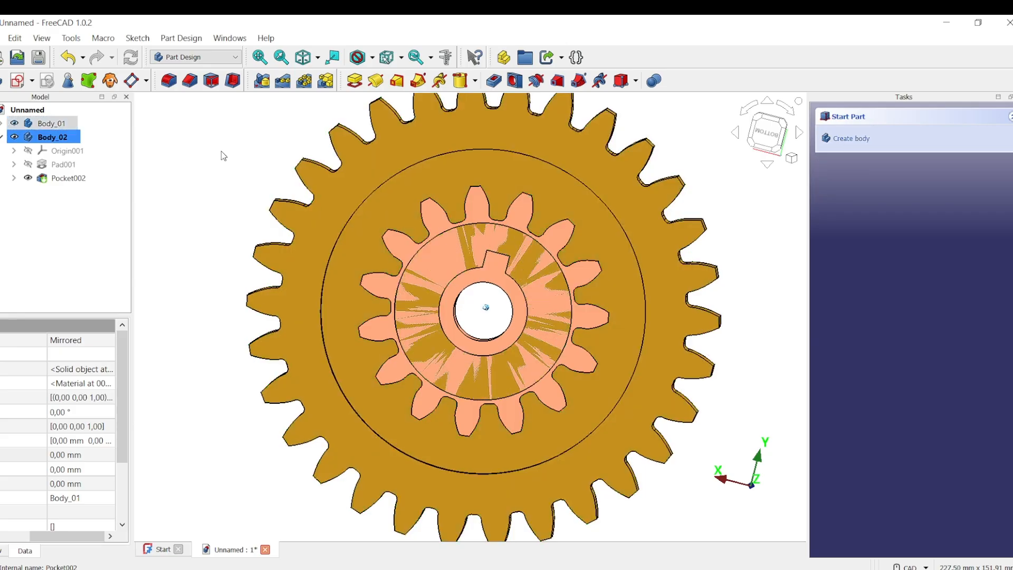
{"action": "middle_click_drag", "start_coordinate": [222, 156], "coordinate": [372, 335]}
{"action": "key", "text": "5"}
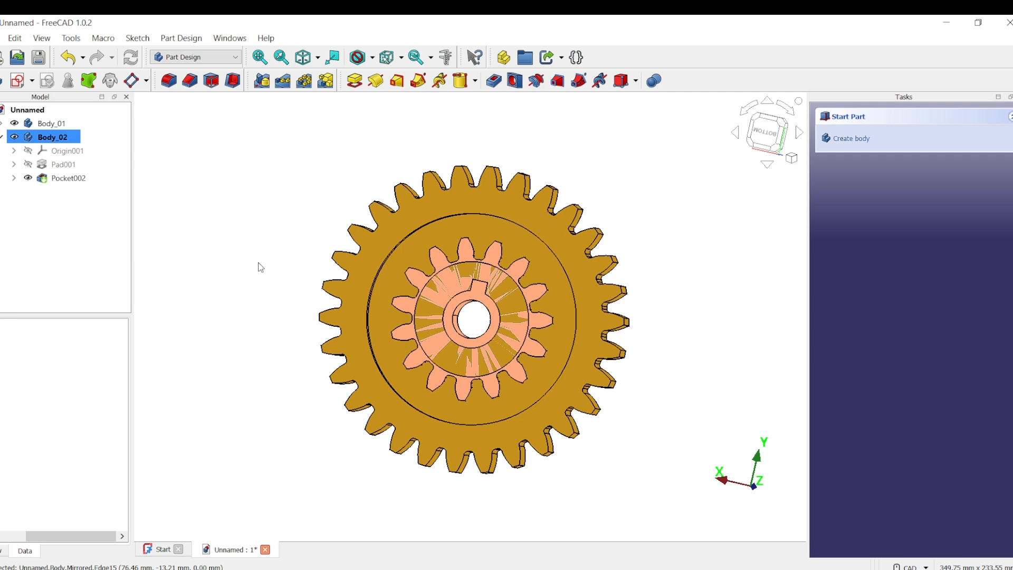
{"action": "left_click", "coordinate": [63, 138]}
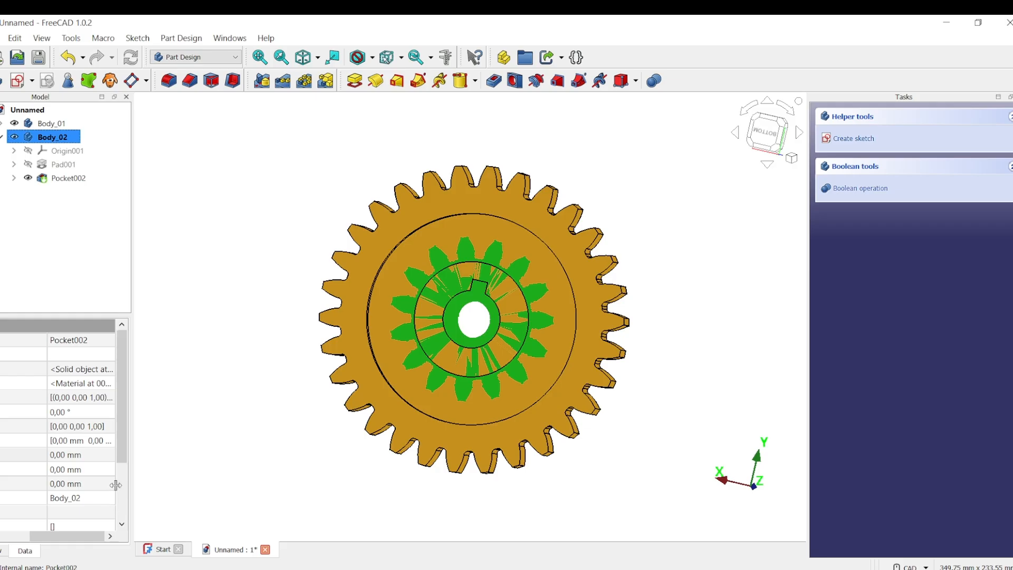
{"action": "left_click_drag", "start_coordinate": [132, 398], "coordinate": [308, 420]}
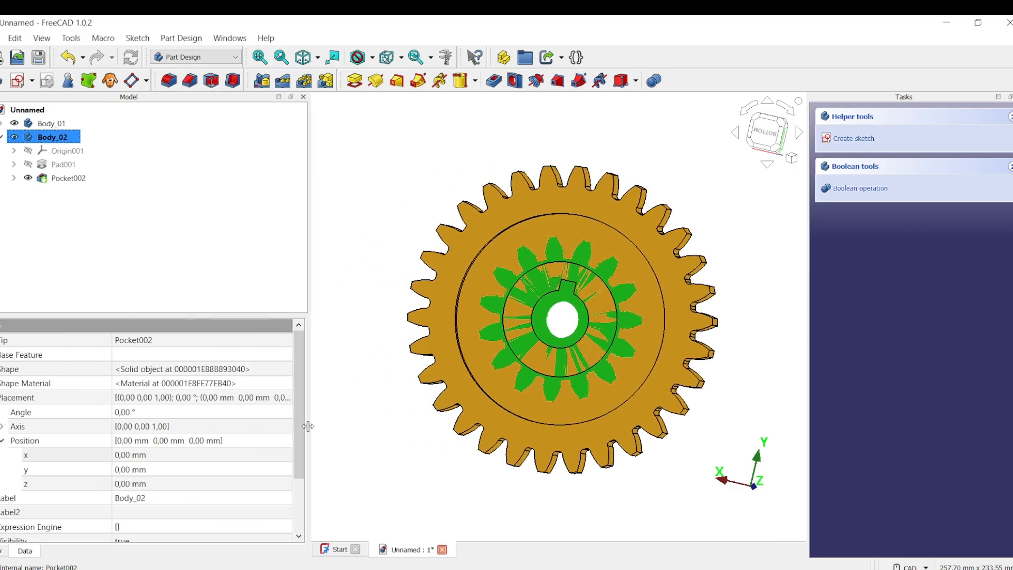
Set Body_02's Placement Position x to the expression 5*(30+15)/2, giving 112,50 mm.
{"action": "left_click", "coordinate": [30, 402]}
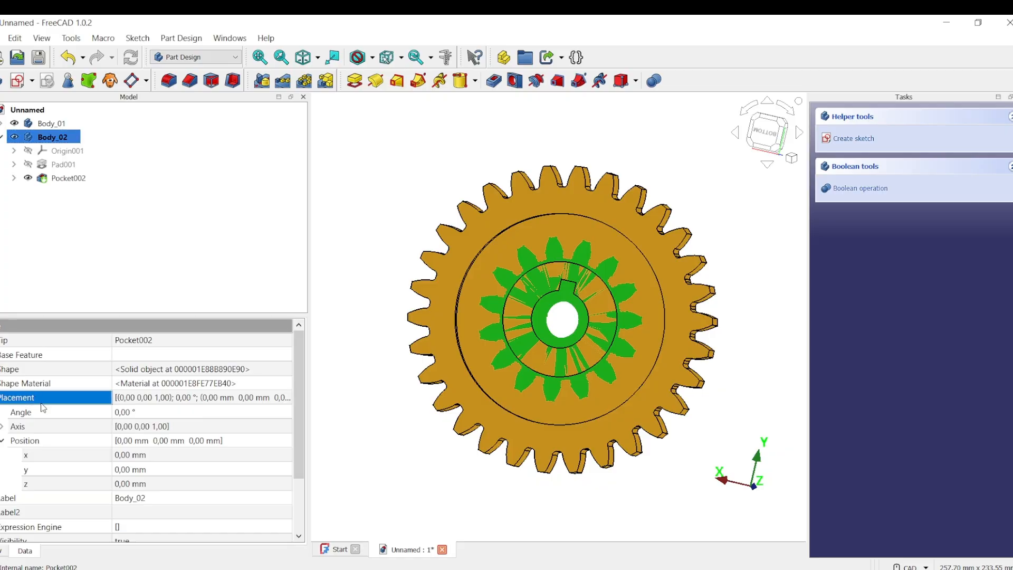
{"action": "left_click", "coordinate": [40, 444]}
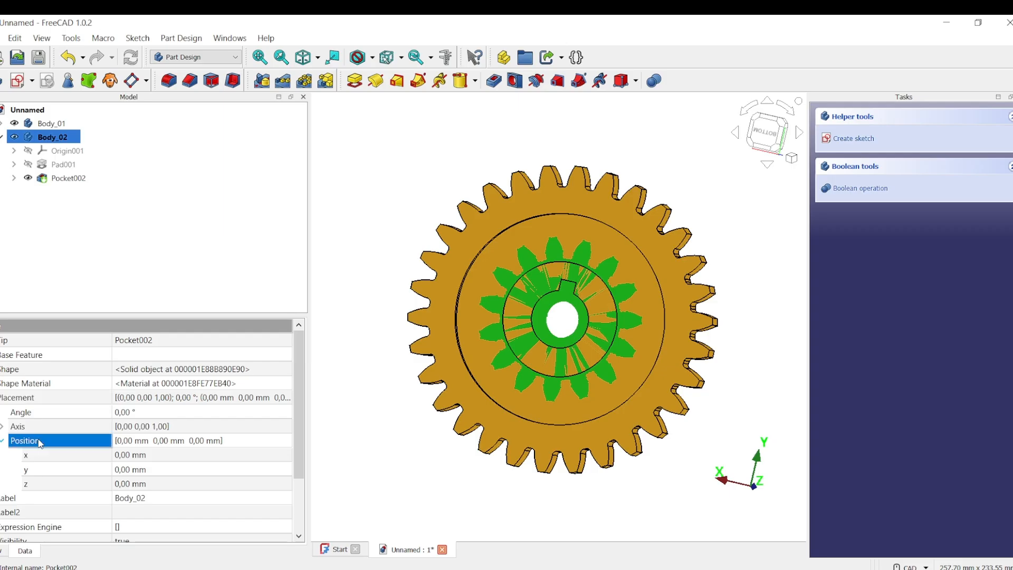
{"action": "left_click", "coordinate": [133, 456]}
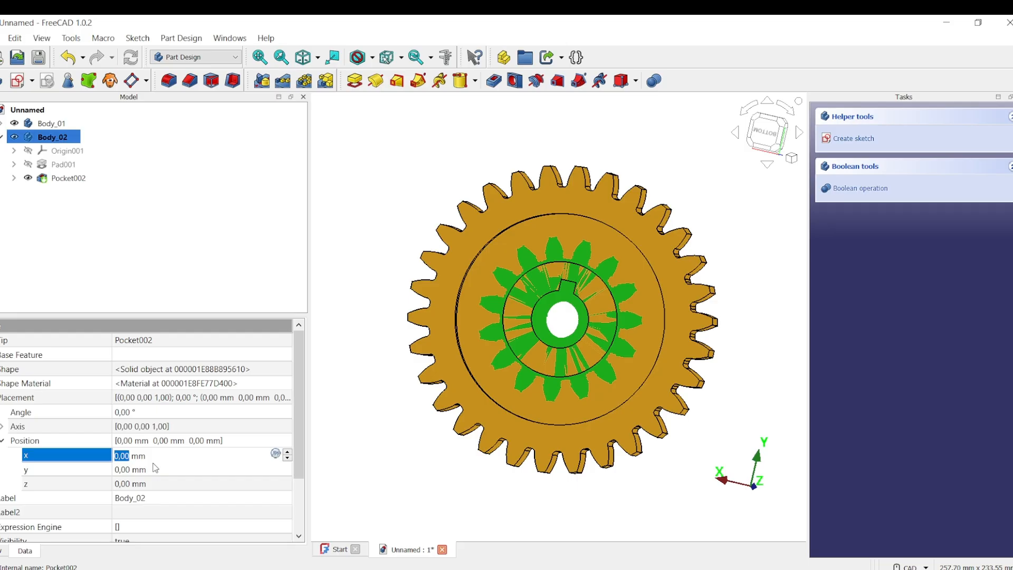
{"action": "type", "text": "5"}
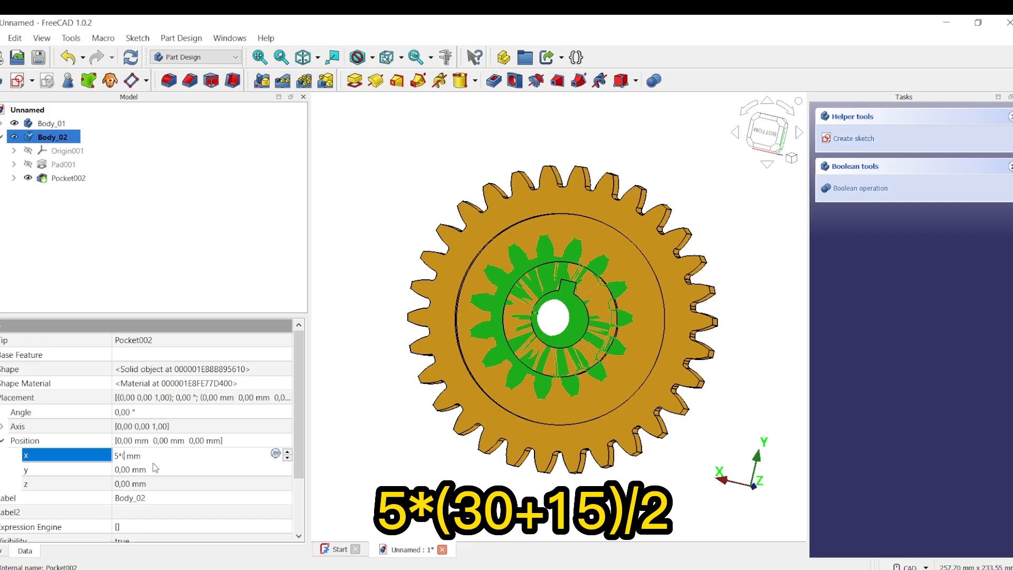
{"action": "type", "text": "*(30+15)"}
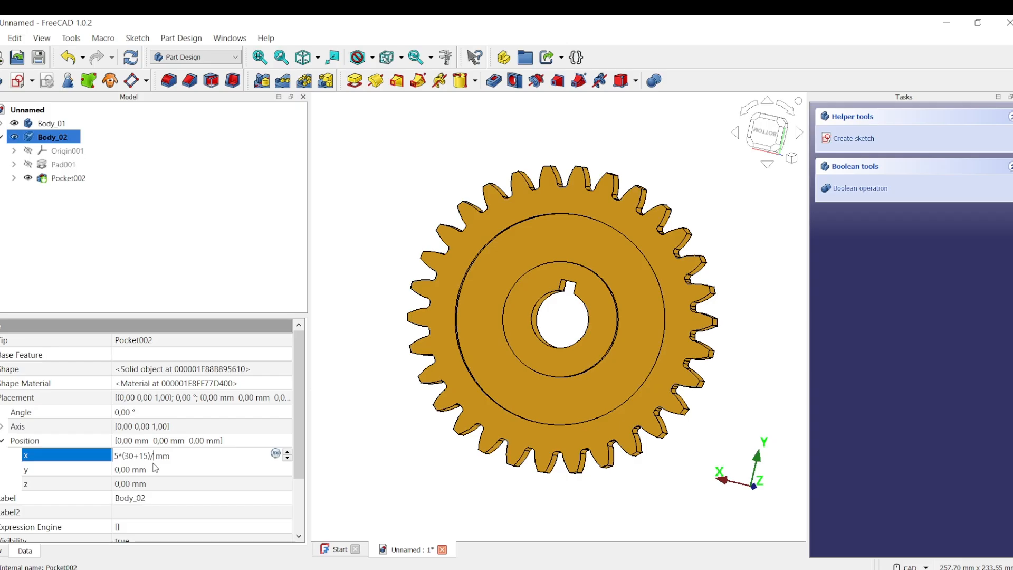
{"action": "type", "text": "/2"}
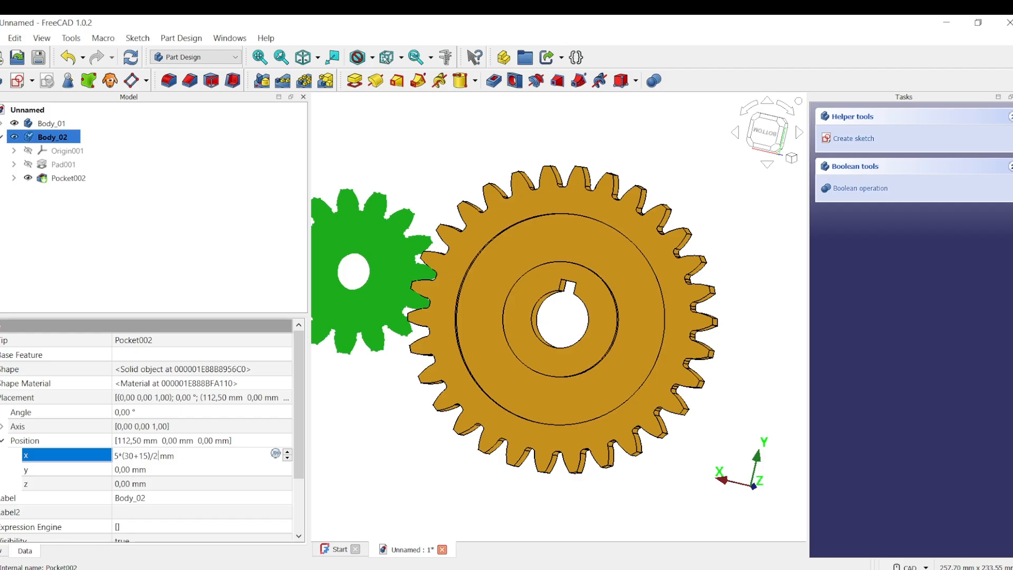
{"action": "key", "text": "Return"}
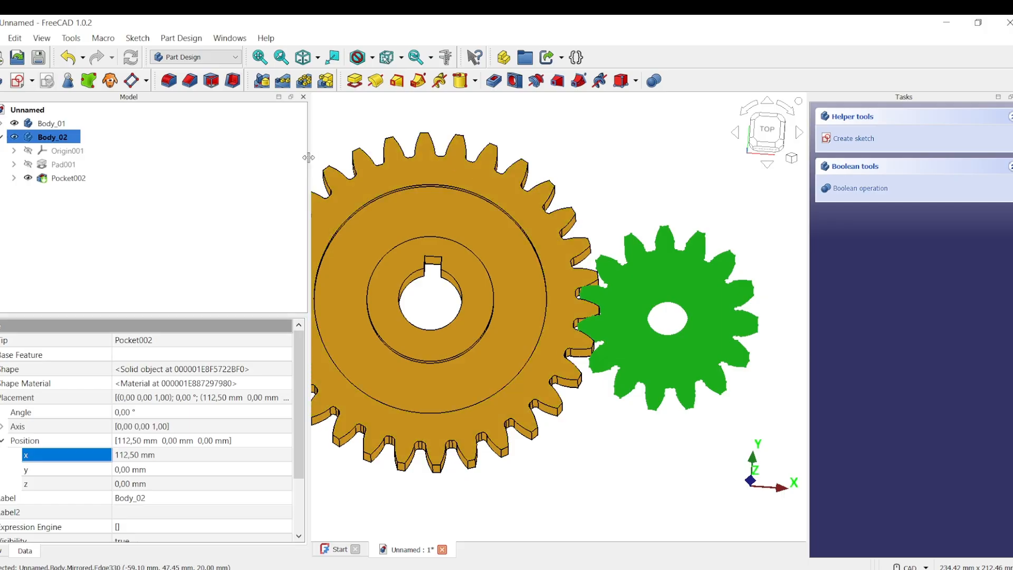
Narrow the side panels, then orbit and zoom to inspect the 30- and 15-tooth gears meshing.
{"action": "left_click_drag", "start_coordinate": [310, 160], "coordinate": [185, 285]}
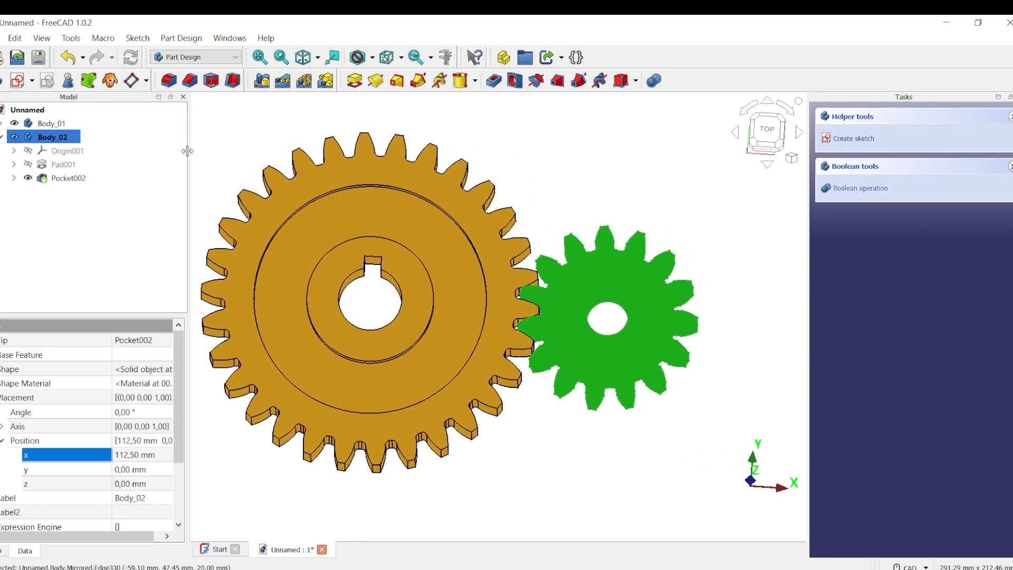
{"action": "left_click", "coordinate": [139, 441]}
{"action": "left_click", "coordinate": [139, 441]}
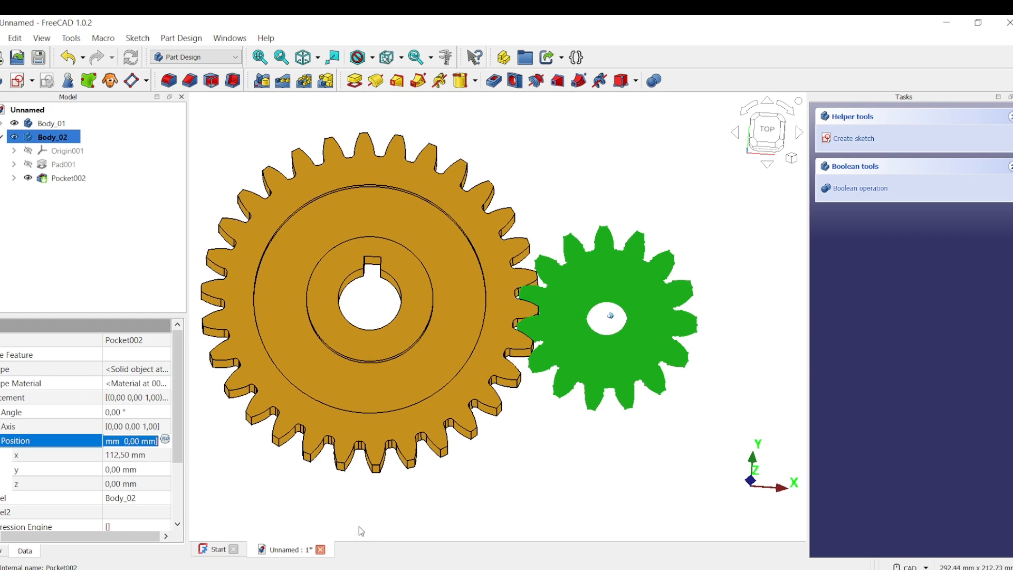
{"action": "left_click", "coordinate": [136, 457]}
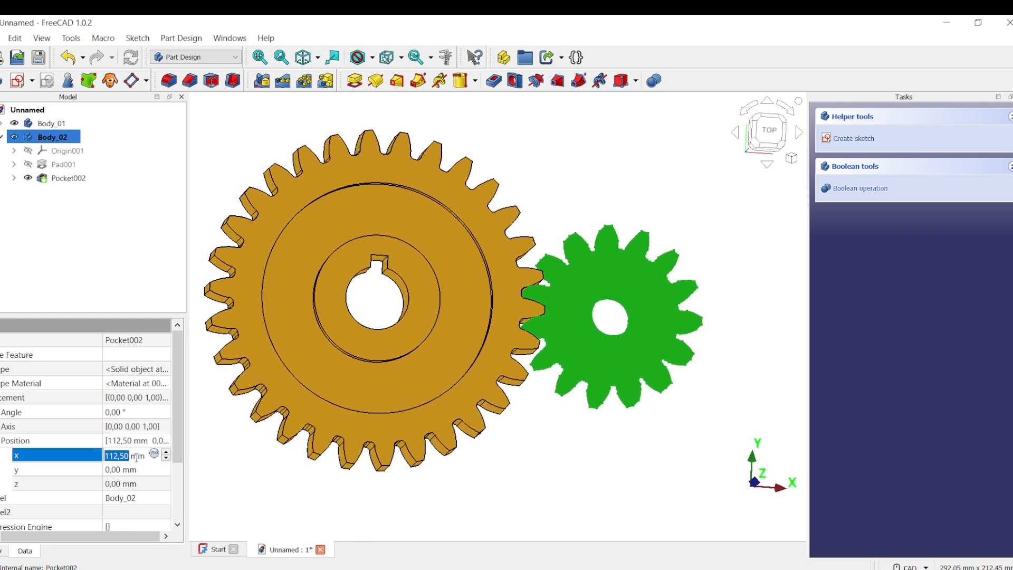
{"action": "middle_click_drag", "start_coordinate": [615, 478], "coordinate": [588, 481]}
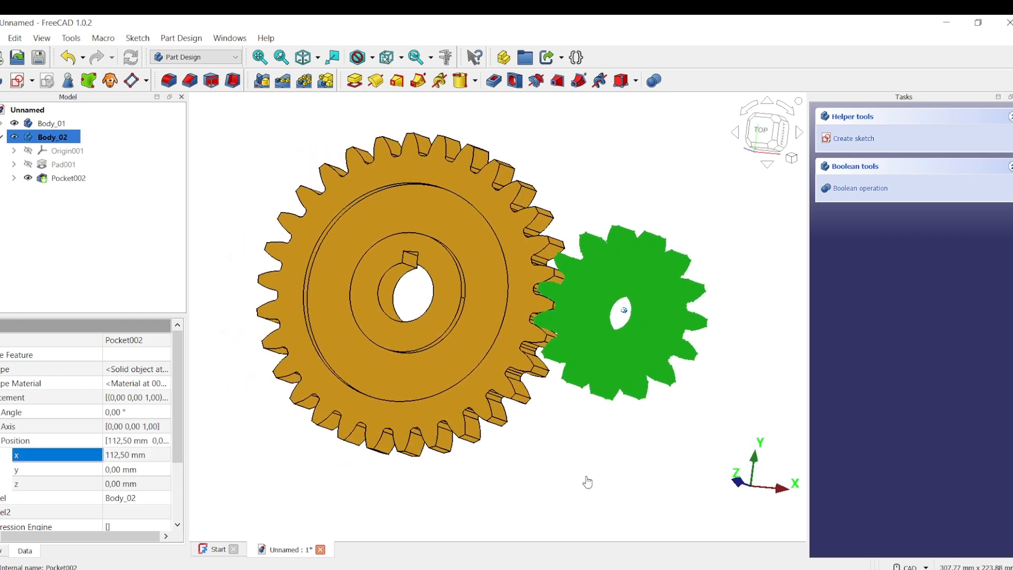
{"action": "left_click", "coordinate": [588, 482]}
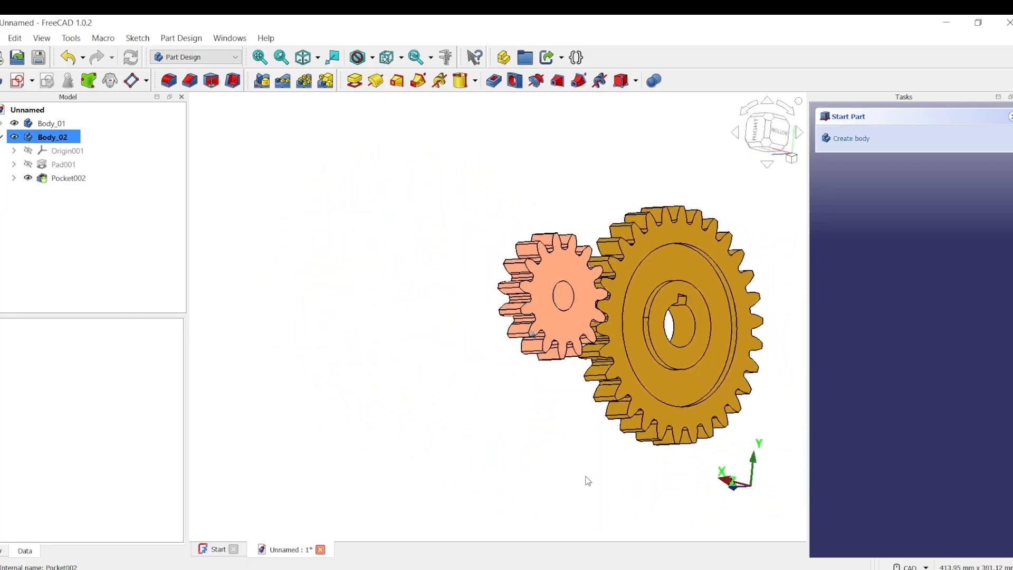
{"action": "scroll", "coordinate": [584, 479], "scroll_direction": "up", "scroll_amount": 4}
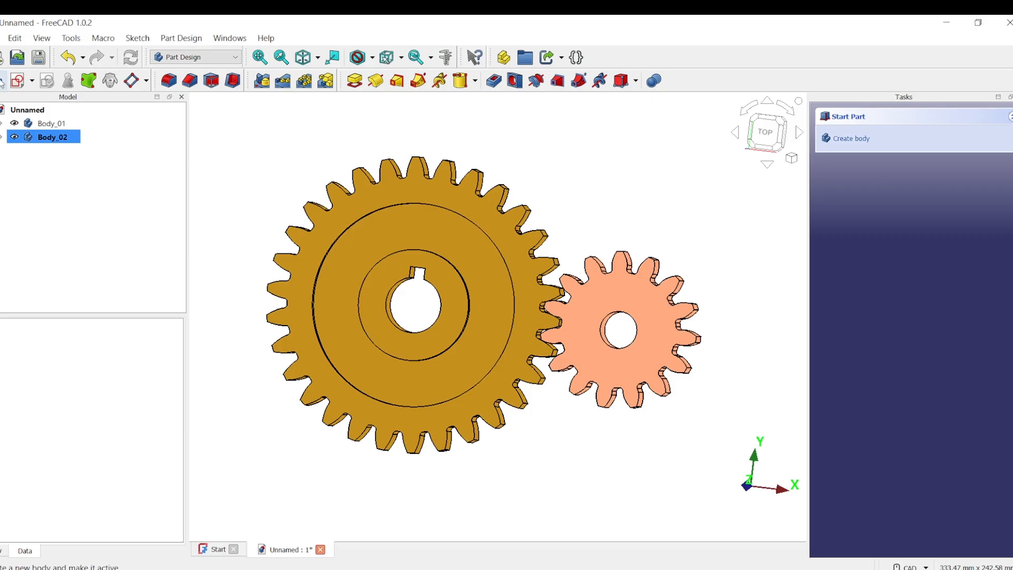
Create a third body from the Part Design toolbar and rename it Helical_Gear.
{"action": "left_click", "coordinate": [2, 81]}
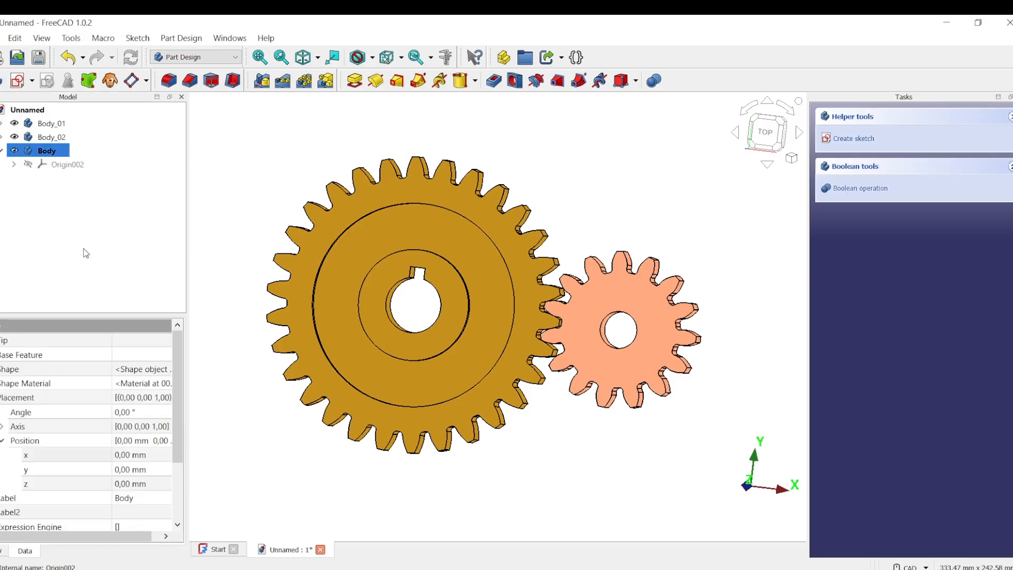
{"action": "right_click", "coordinate": [60, 152]}
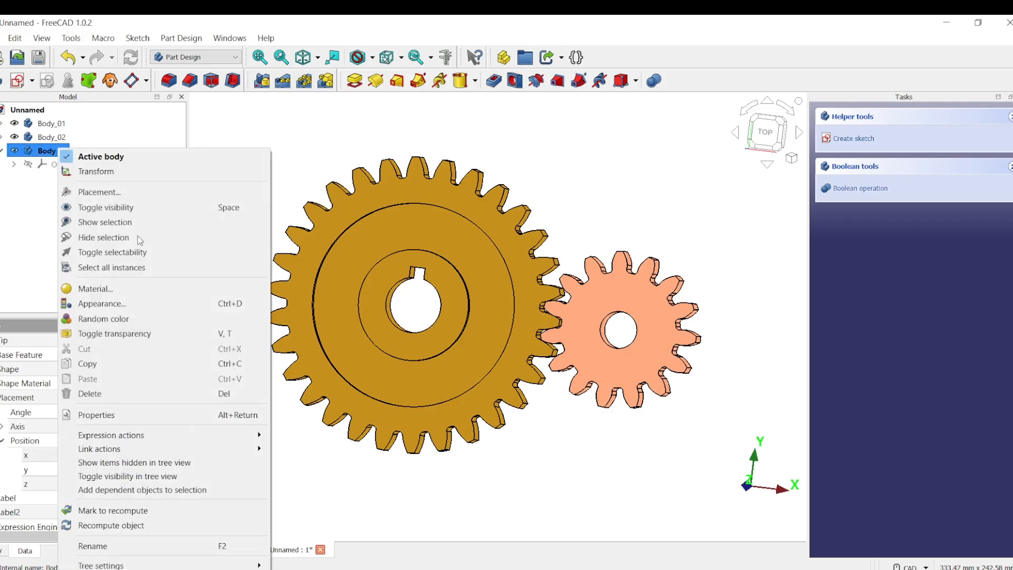
{"action": "left_click", "coordinate": [104, 547]}
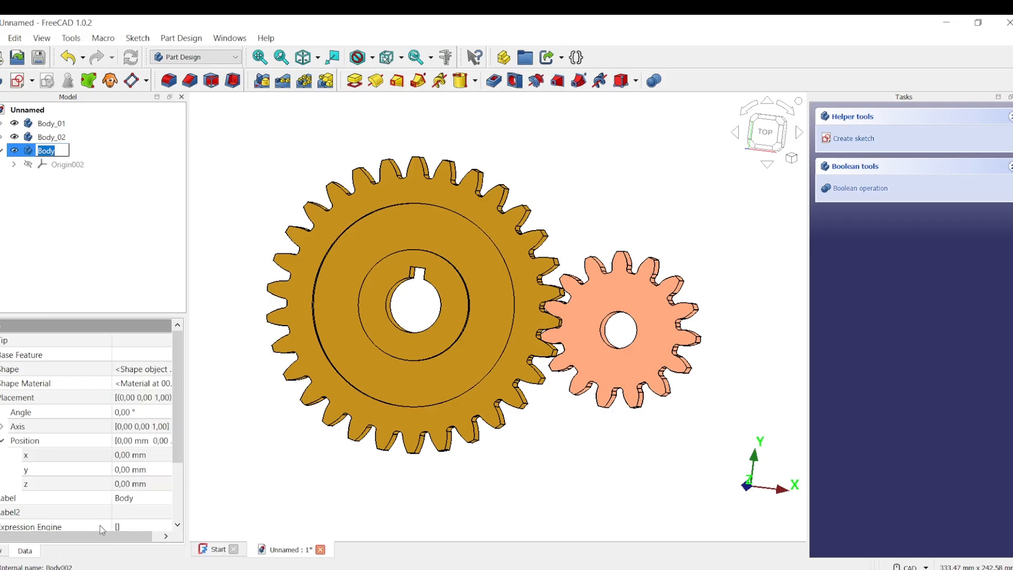
{"action": "type", "text": "Helical"}
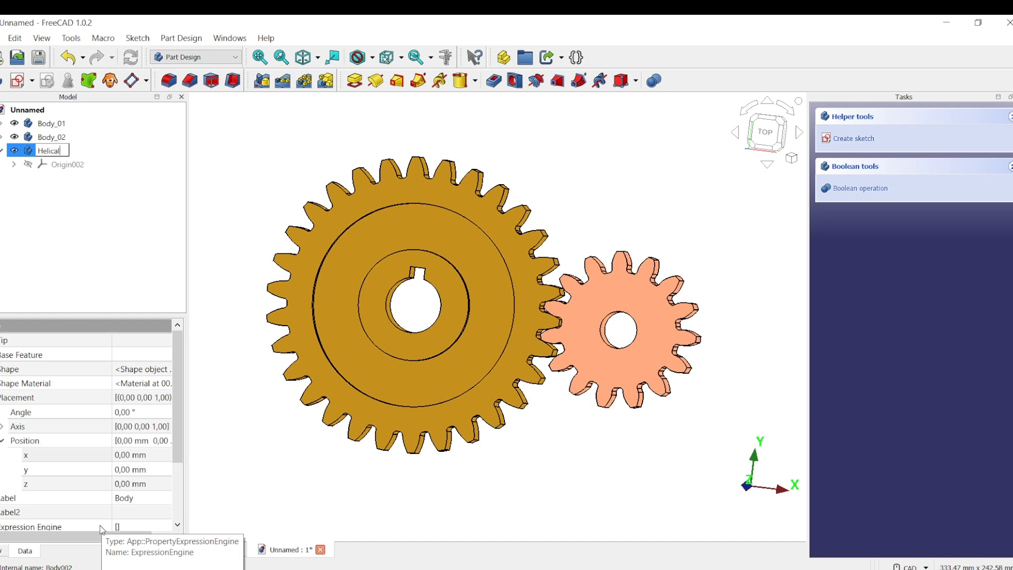
{"action": "type", "text": "_Gear"}
{"action": "key", "text": "Return"}
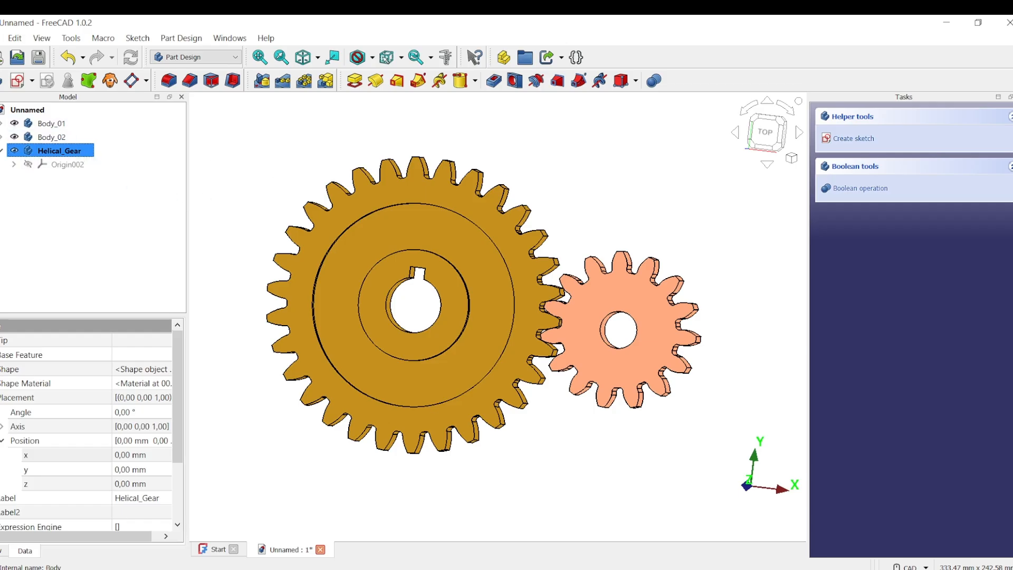
Hide Body_01 and Body_02, and show the empty Helical_Gear workspace in isometric view.
{"action": "left_click", "coordinate": [14, 124]}
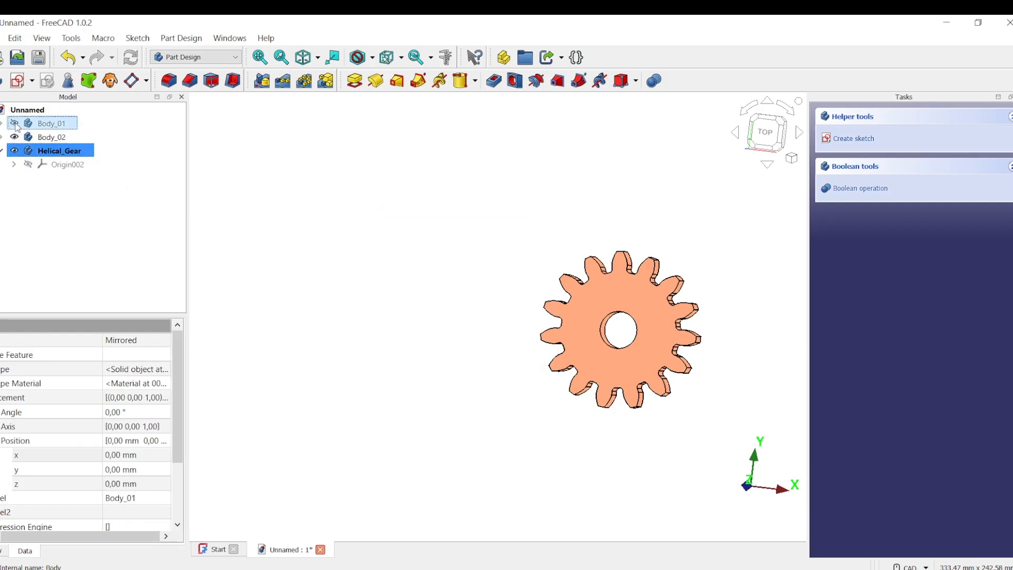
{"action": "left_click", "coordinate": [15, 137]}
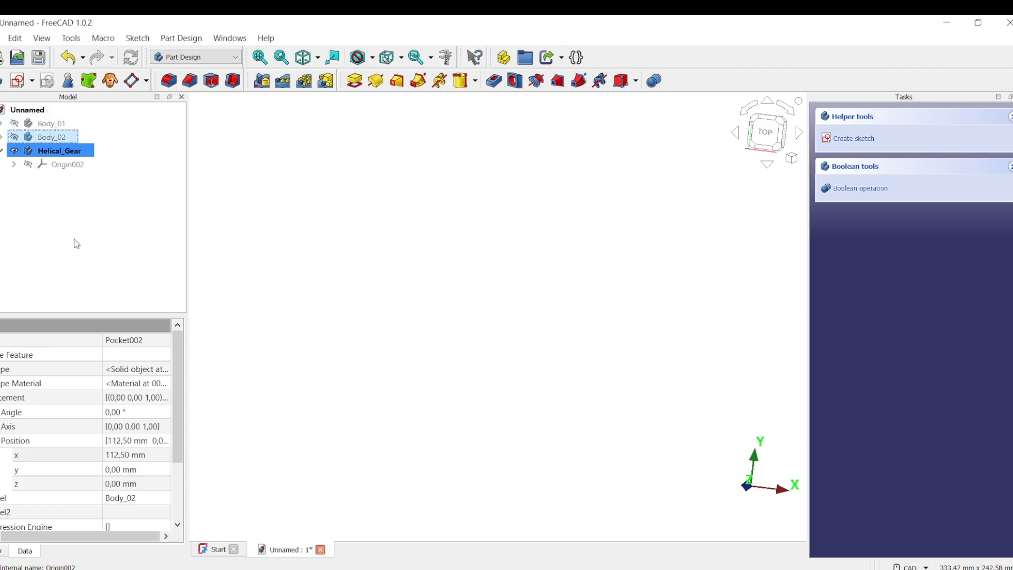
{"action": "left_click", "coordinate": [93, 152]}
{"action": "right_click", "coordinate": [87, 149]}
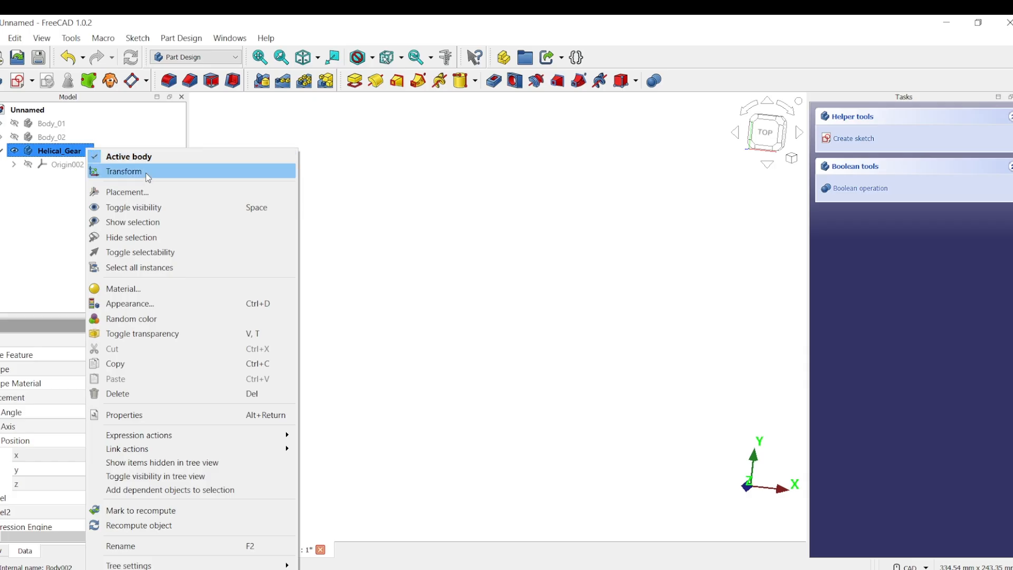
{"action": "left_click", "coordinate": [465, 239]}
{"action": "middle_click_drag", "start_coordinate": [464, 239], "coordinate": [337, 213]}
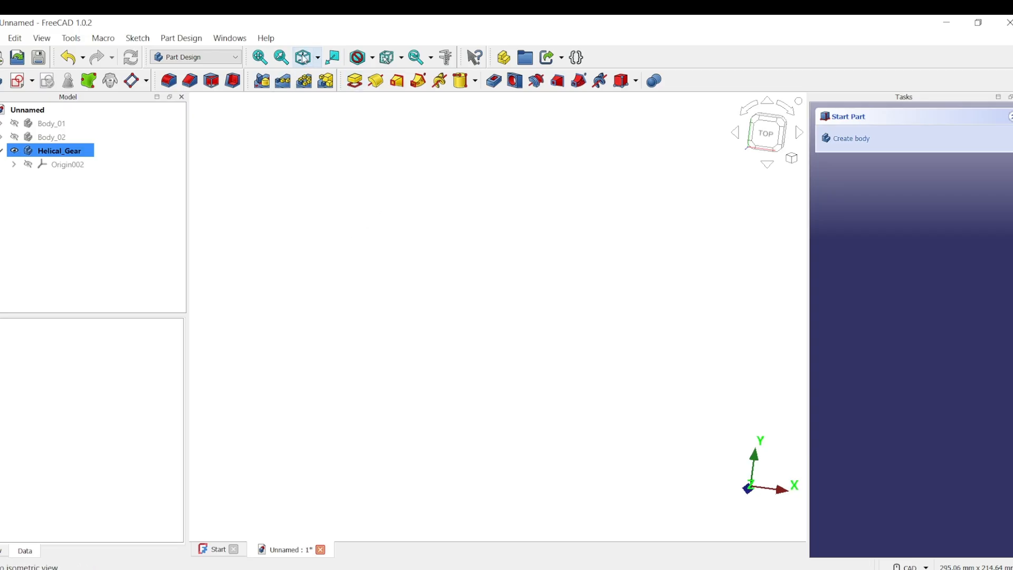
{"action": "left_click", "coordinate": [303, 58]}
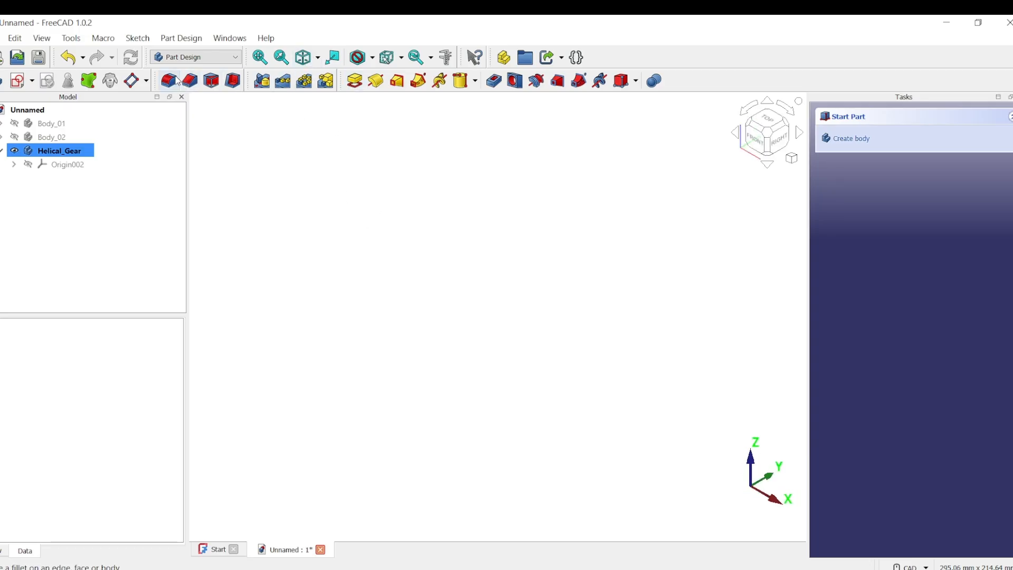
Add InvoluteGear002 to the Helical_Gear body with far more teeth than the default 26.
{"action": "left_click", "coordinate": [181, 38]}
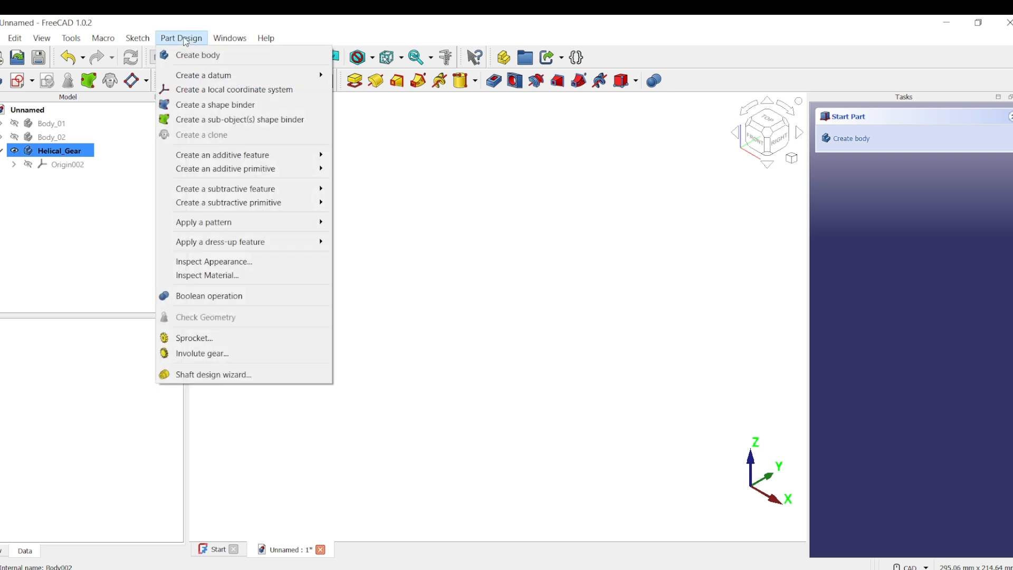
{"action": "left_click", "coordinate": [230, 358]}
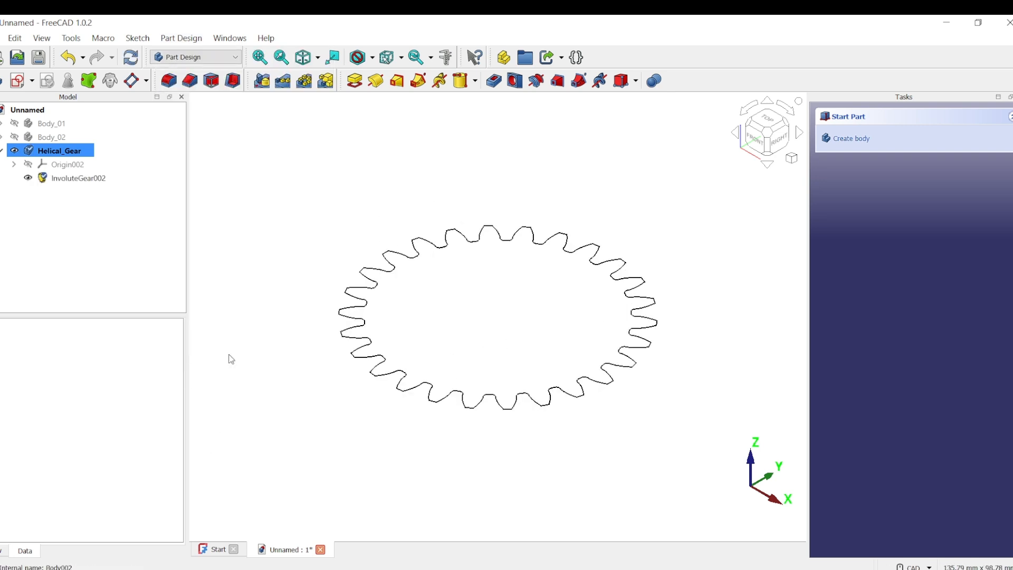
{"action": "middle_click_drag", "start_coordinate": [426, 311], "coordinate": [453, 329]}
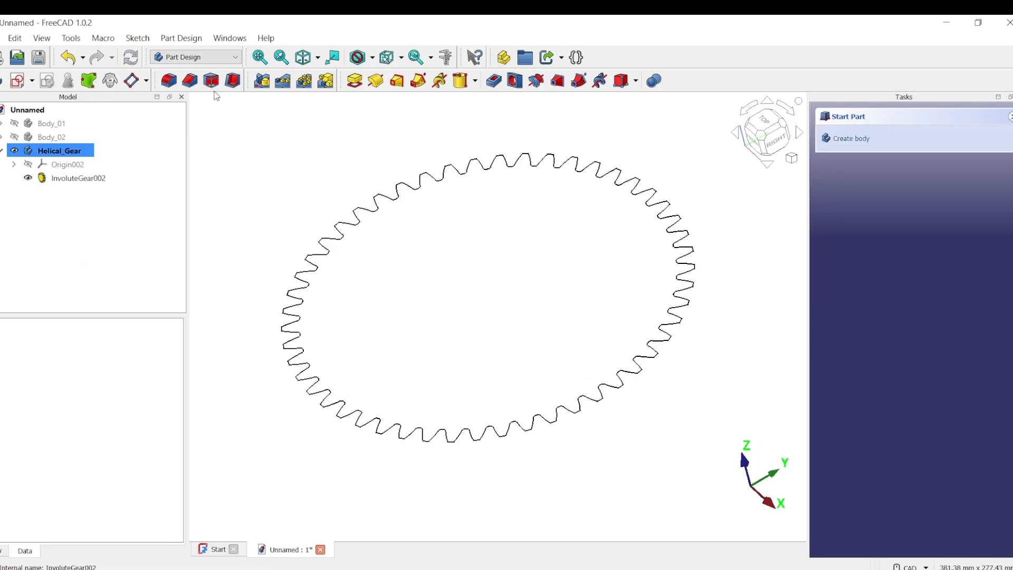
{"action": "left_click", "coordinate": [195, 42]}
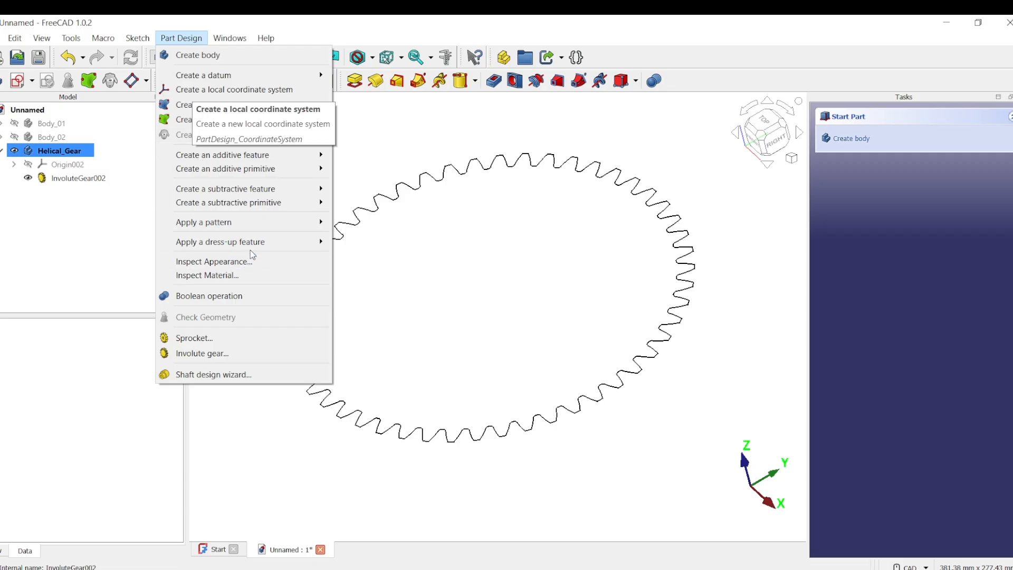
Create an additive helix from the gear profile along the Base Z axis in Pitch-Height-Angle mode.
{"action": "mouse_move", "coordinate": [311, 154]}
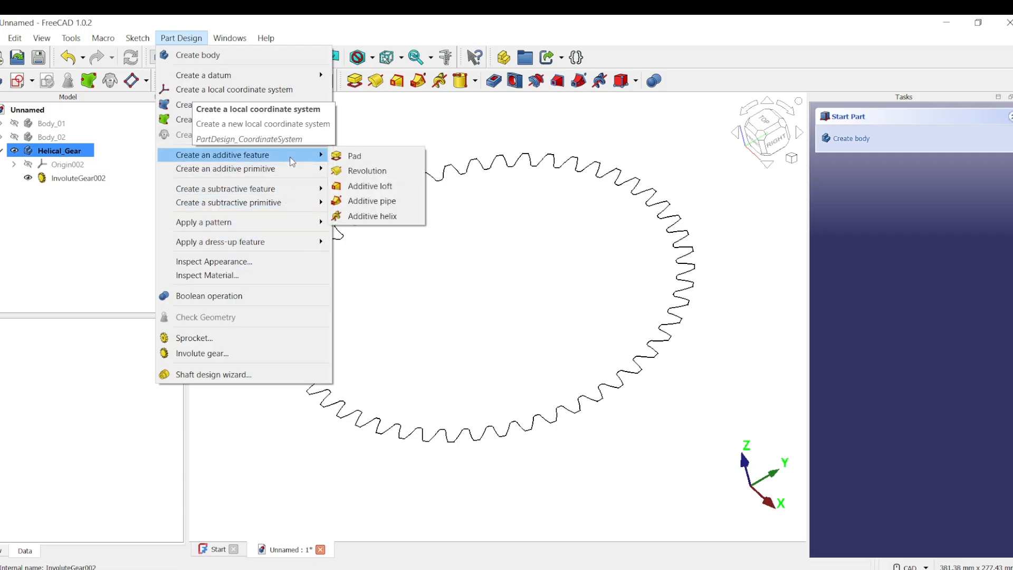
{"action": "left_click", "coordinate": [373, 216]}
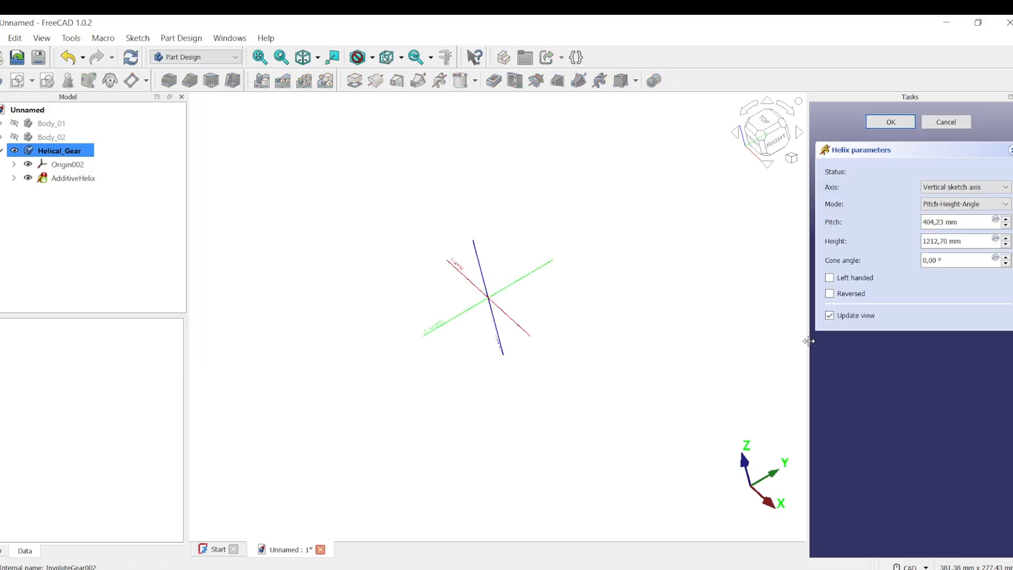
{"action": "left_click", "coordinate": [1007, 190]}
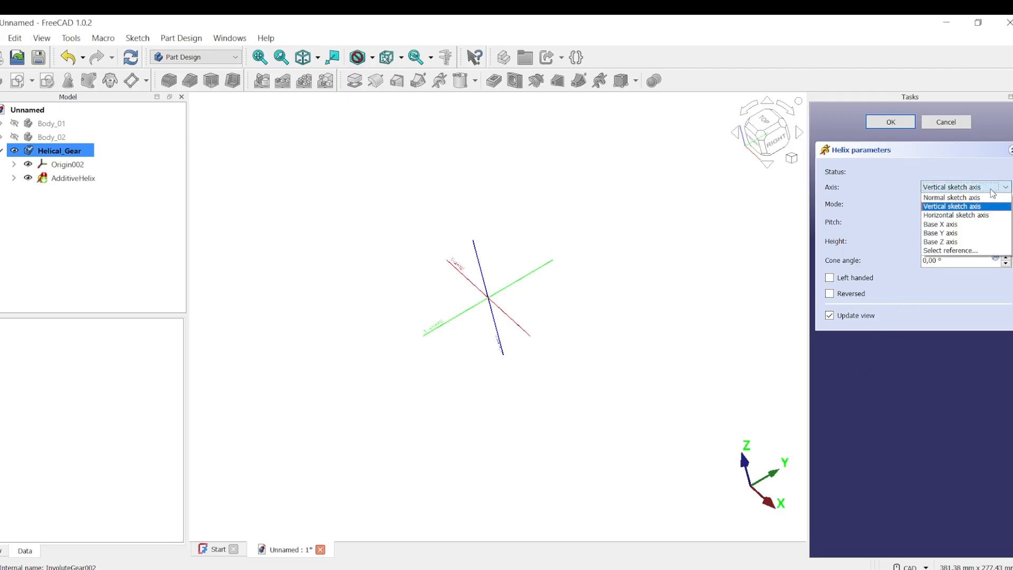
{"action": "left_click", "coordinate": [977, 242]}
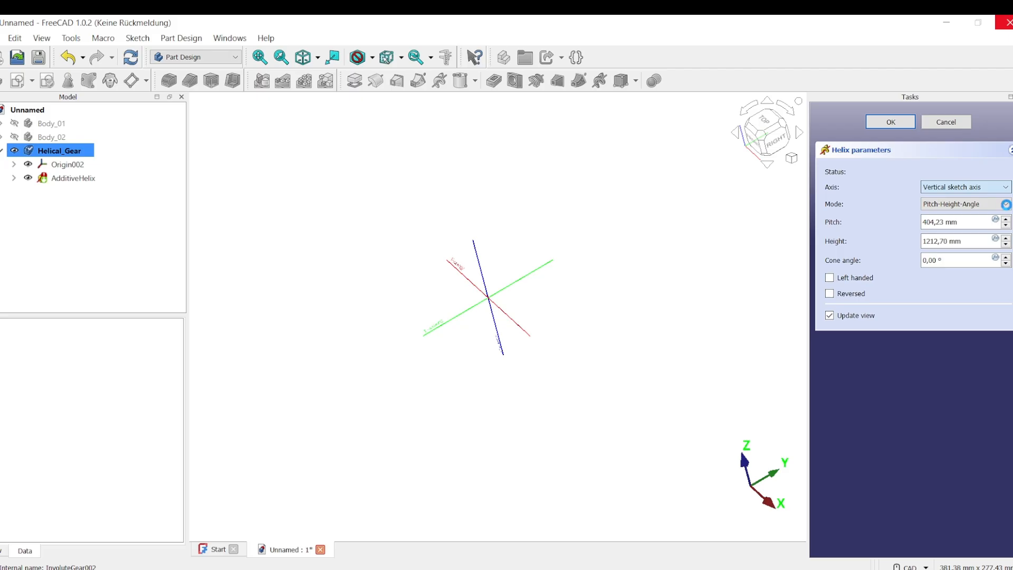
{"action": "left_click", "coordinate": [1005, 201]}
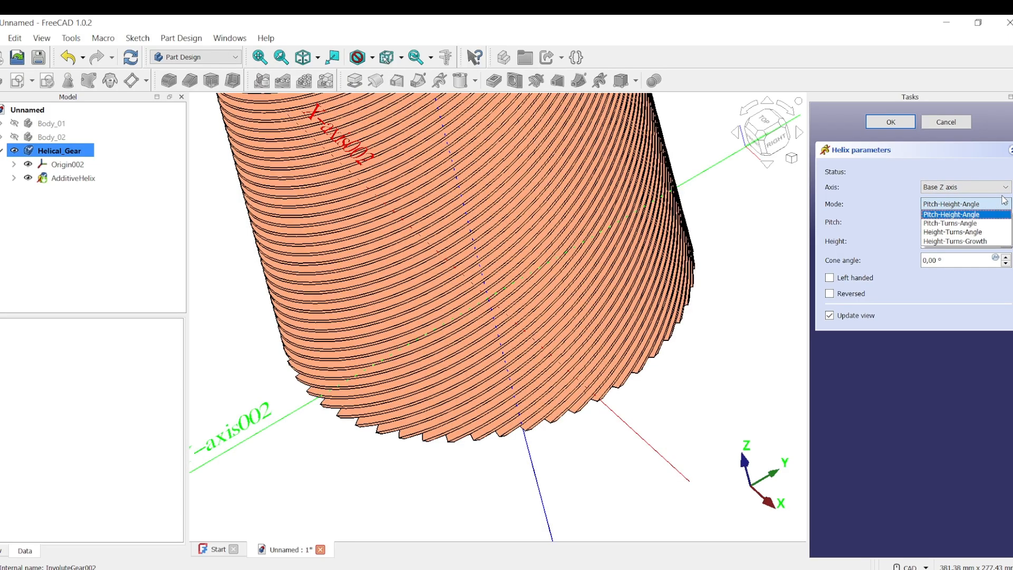
{"action": "left_click", "coordinate": [962, 215]}
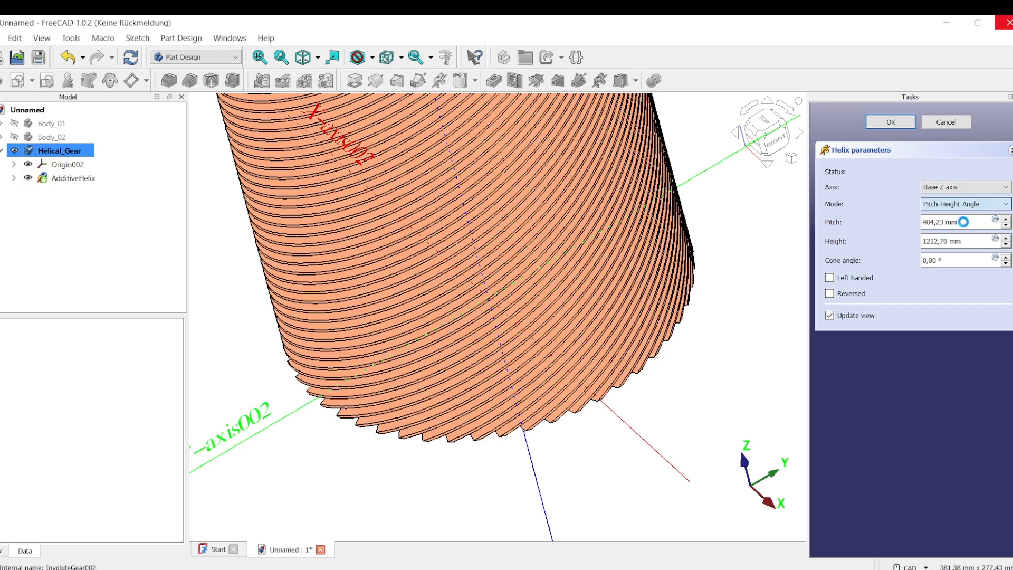
Give the additive helix a 1000 mm pitch and 50 mm height, and accept it.
{"action": "left_click_drag", "start_coordinate": [965, 223], "coordinate": [907, 224]}
{"action": "type", "text": "1"}
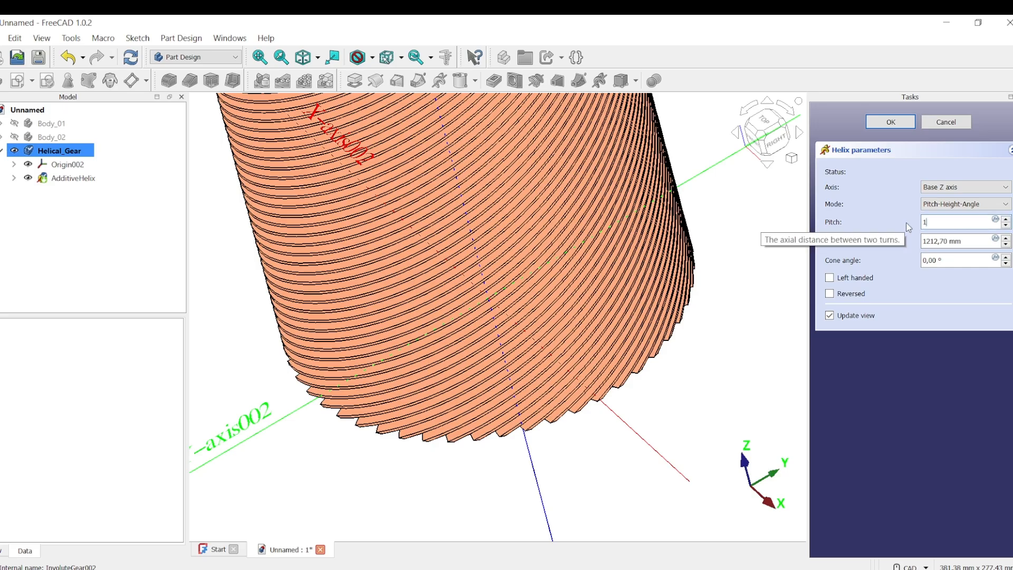
{"action": "type", "text": "000"}
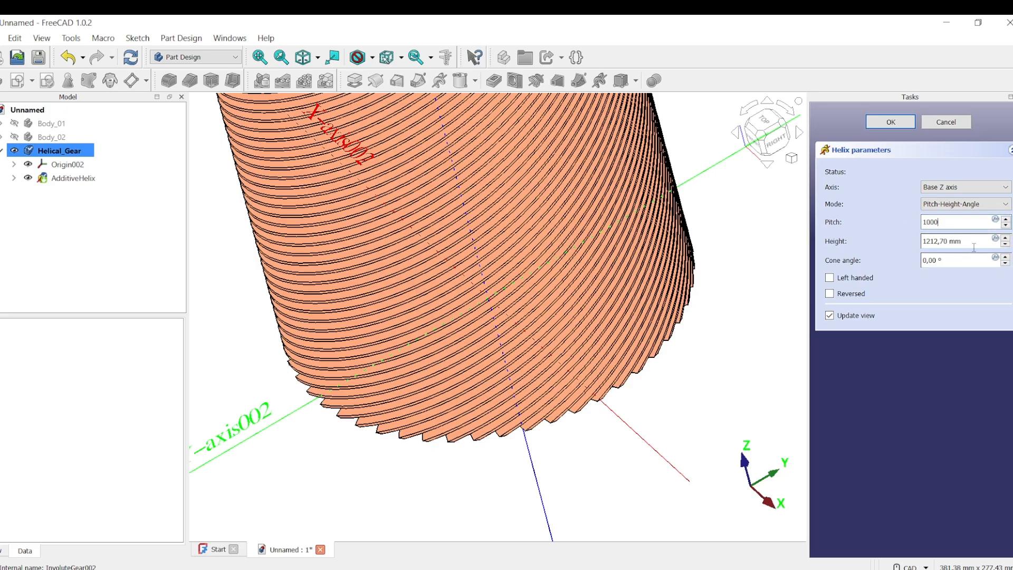
{"action": "left_click", "coordinate": [974, 242]}
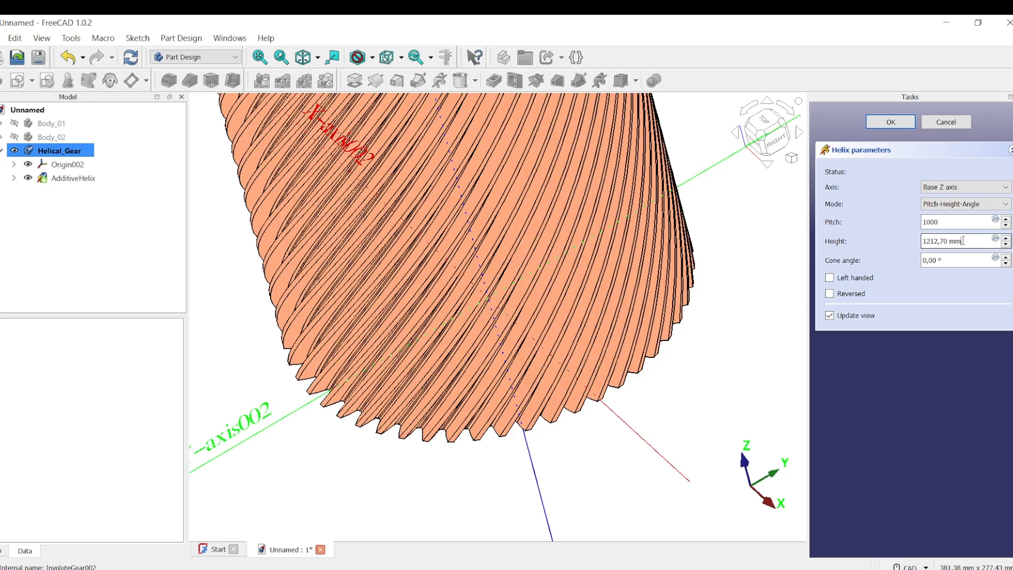
{"action": "triple_click", "coordinate": [963, 241]}
{"action": "type", "text": "50"}
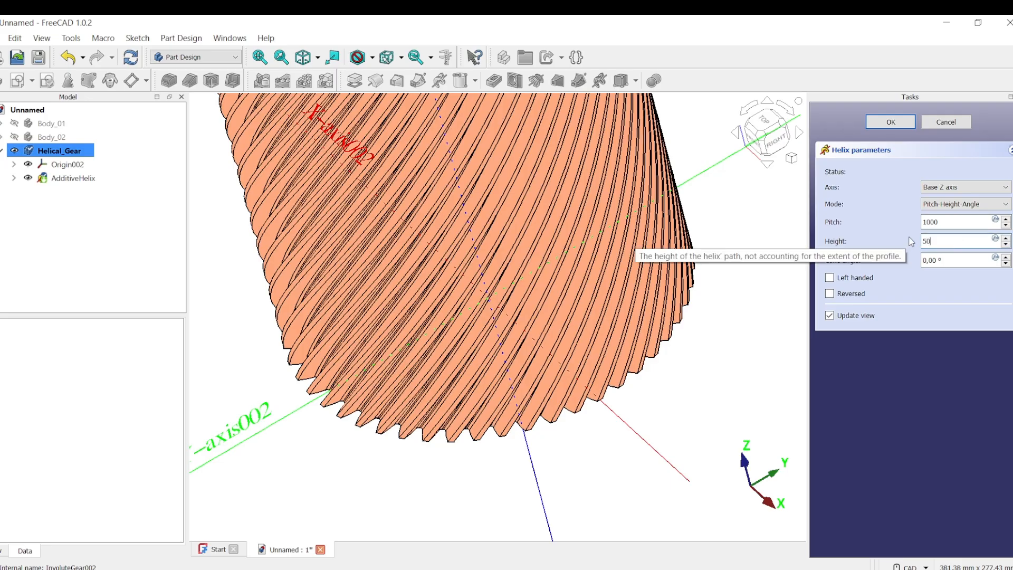
{"action": "left_click", "coordinate": [964, 223]}
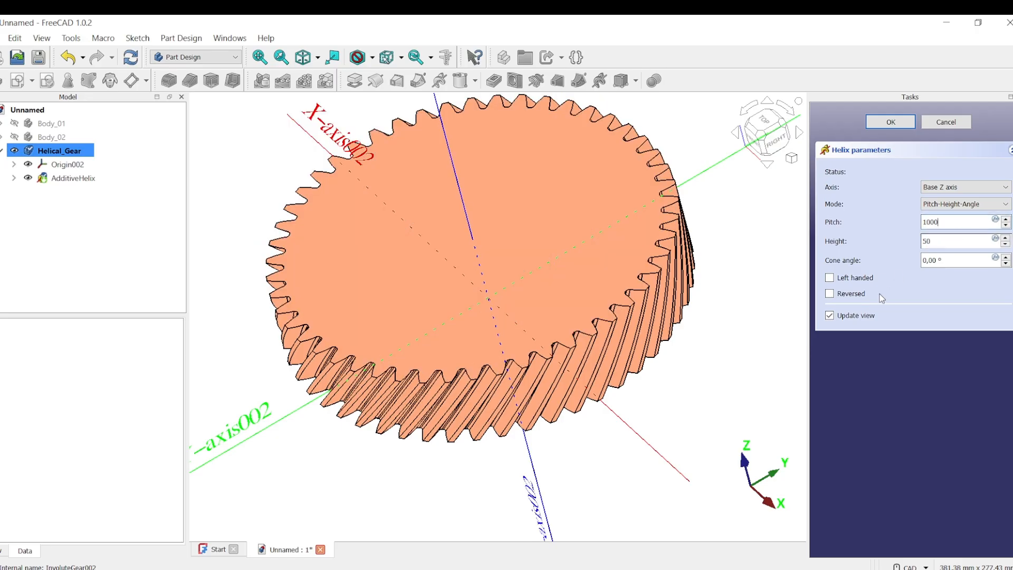
{"action": "left_click", "coordinate": [890, 123]}
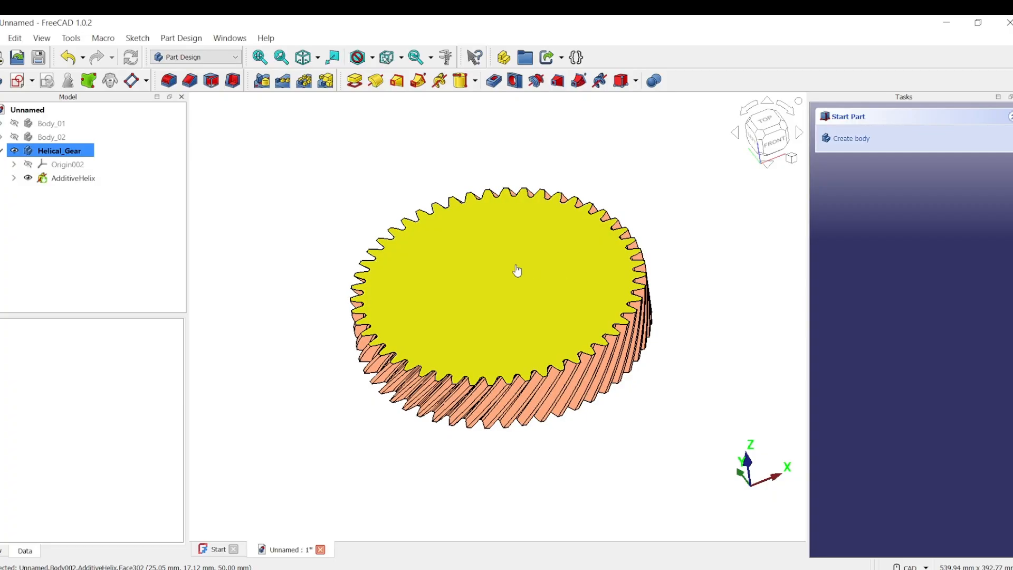
Draw a 50 mm diameter circle at the origin in Sketch003 on the gear's top face.
{"action": "left_click", "coordinate": [515, 274]}
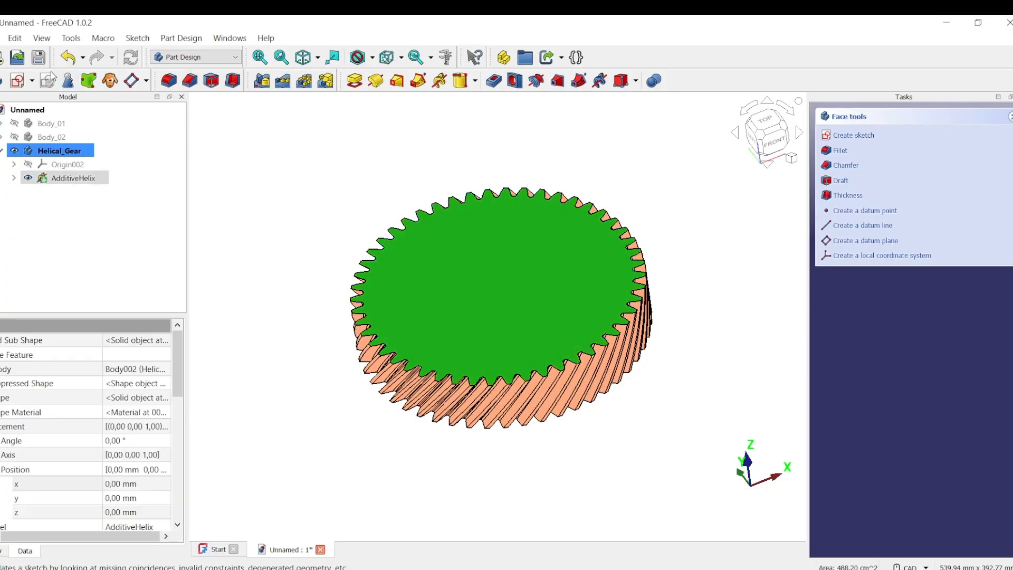
{"action": "left_click", "coordinate": [20, 80]}
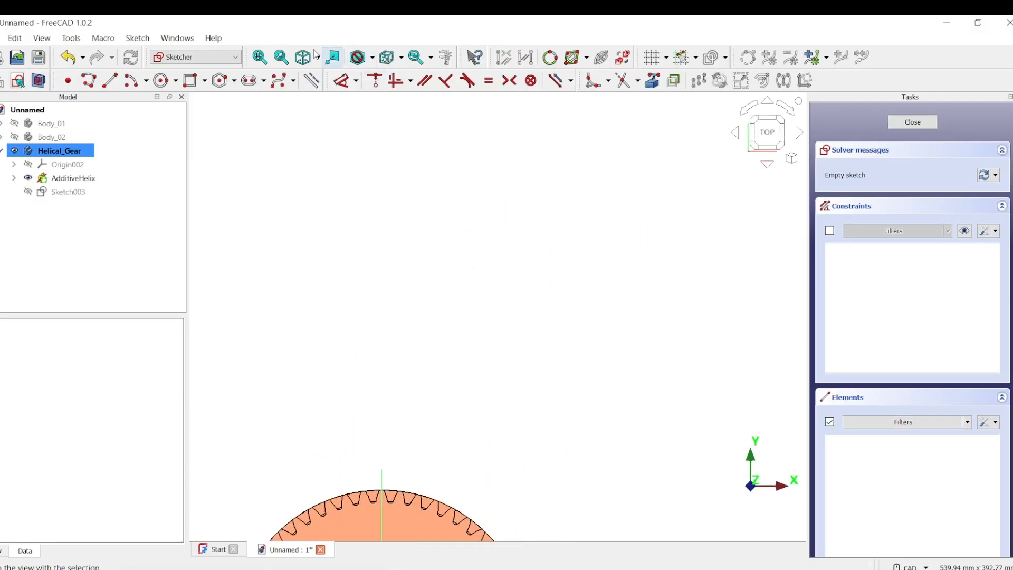
{"action": "left_click", "coordinate": [259, 57]}
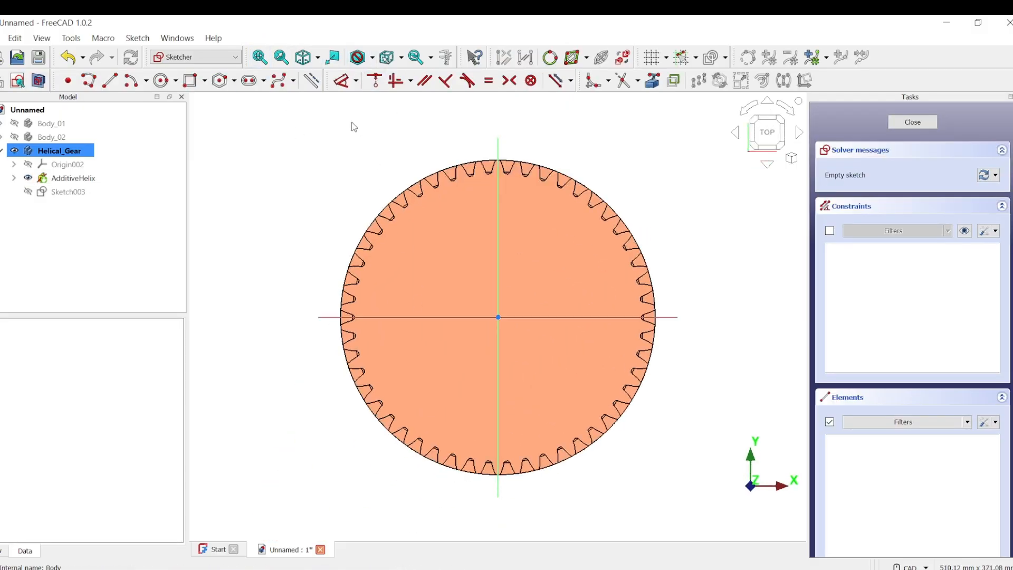
{"action": "left_click", "coordinate": [163, 85]}
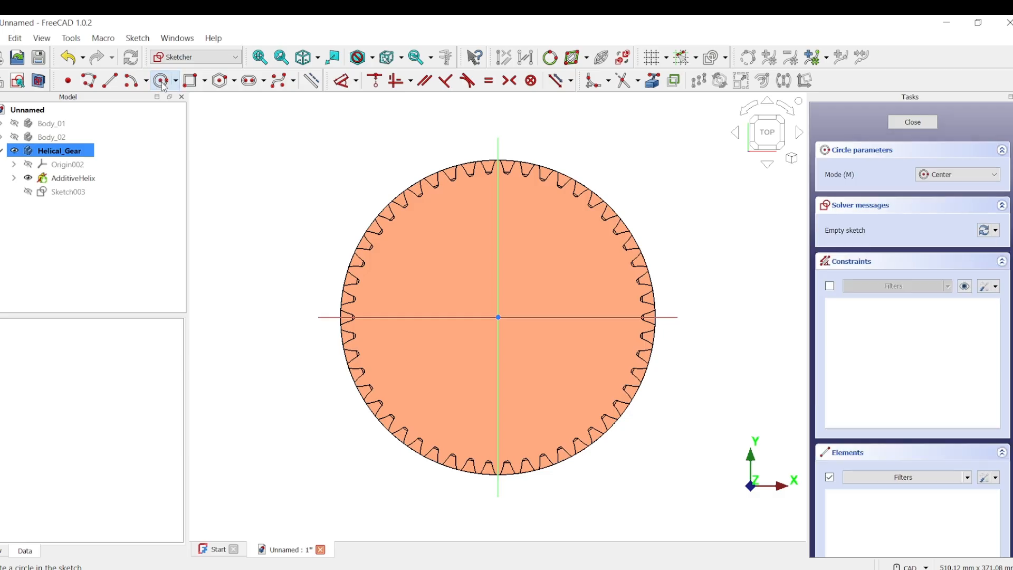
{"action": "left_click", "coordinate": [498, 317]}
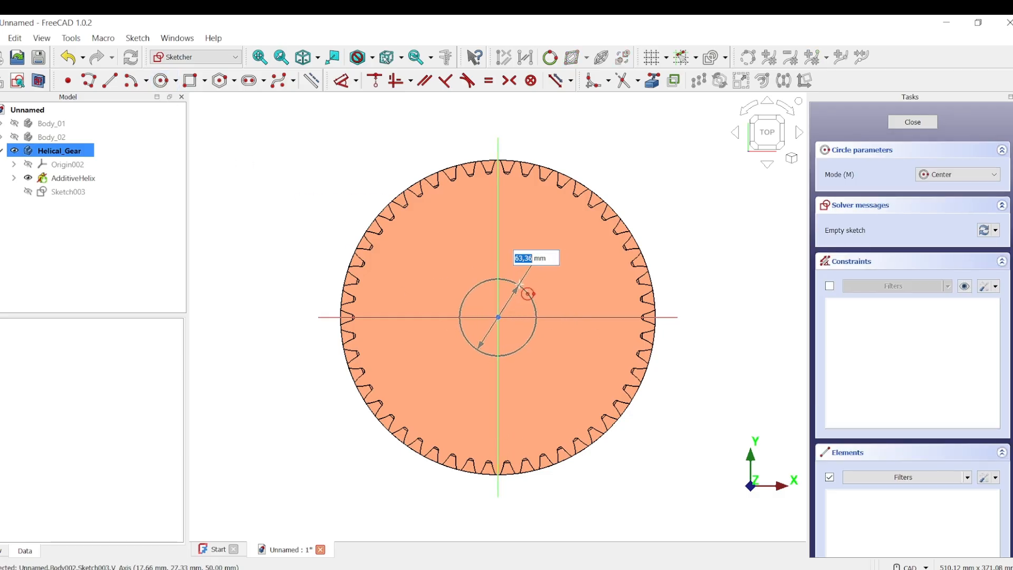
{"action": "type", "text": "50"}
{"action": "key", "text": "Return"}
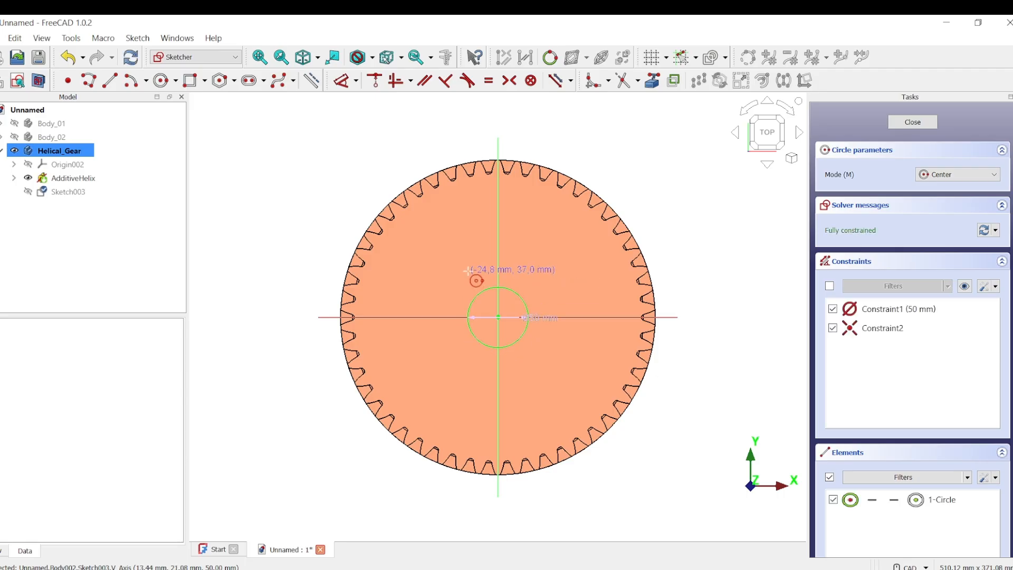
{"action": "right_click", "coordinate": [657, 157]}
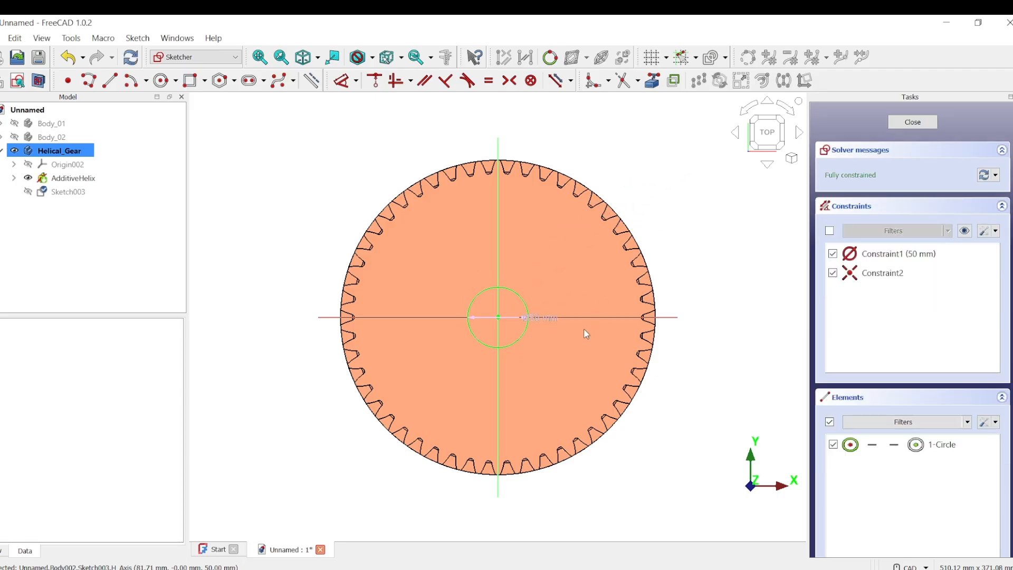
{"action": "left_click_drag", "start_coordinate": [534, 322], "coordinate": [642, 185]}
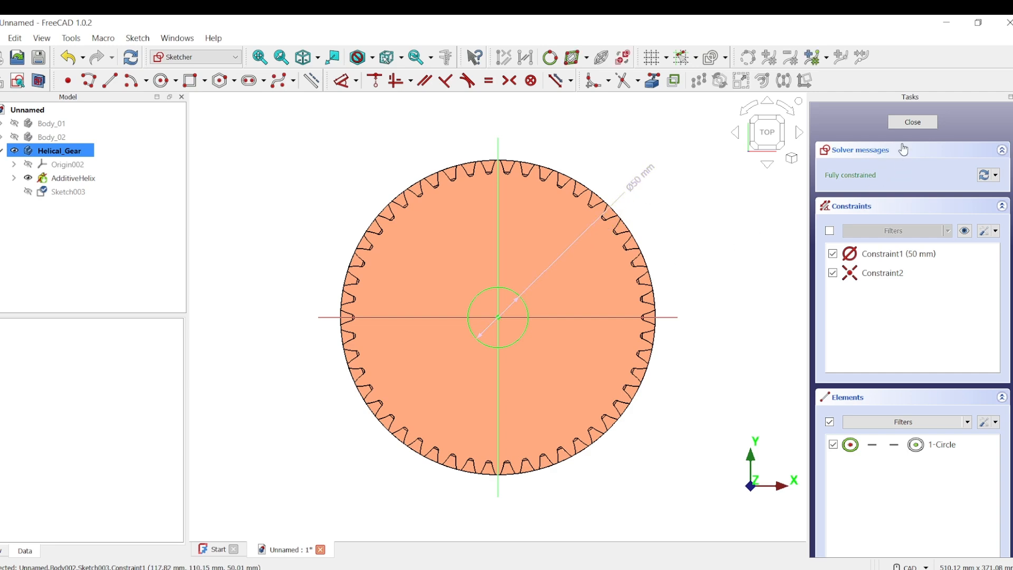
{"action": "left_click", "coordinate": [913, 120]}
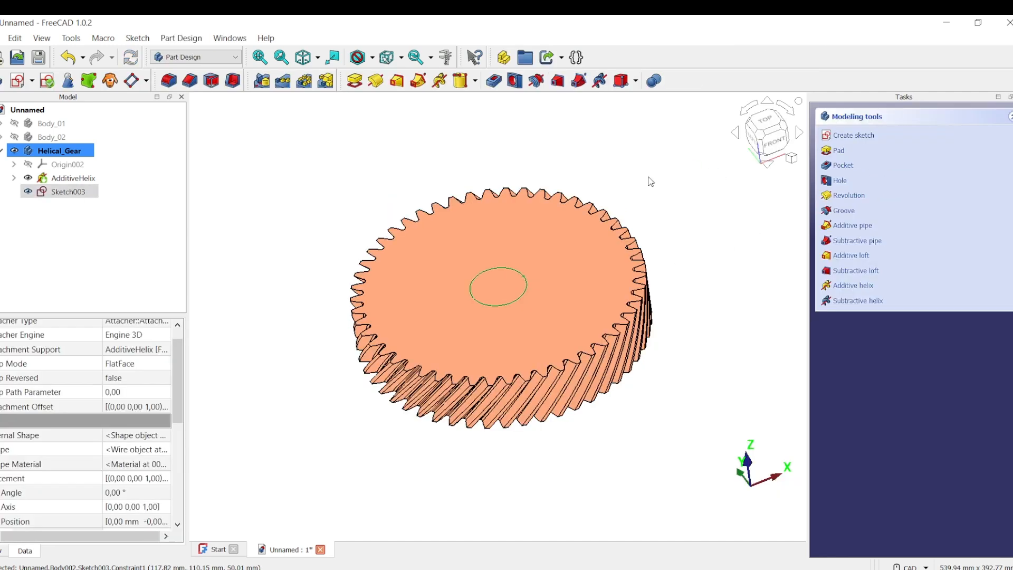
Pocket Sketch003 with Through all depth to bore the 50 mm hole through the gear.
{"action": "left_click", "coordinate": [80, 192]}
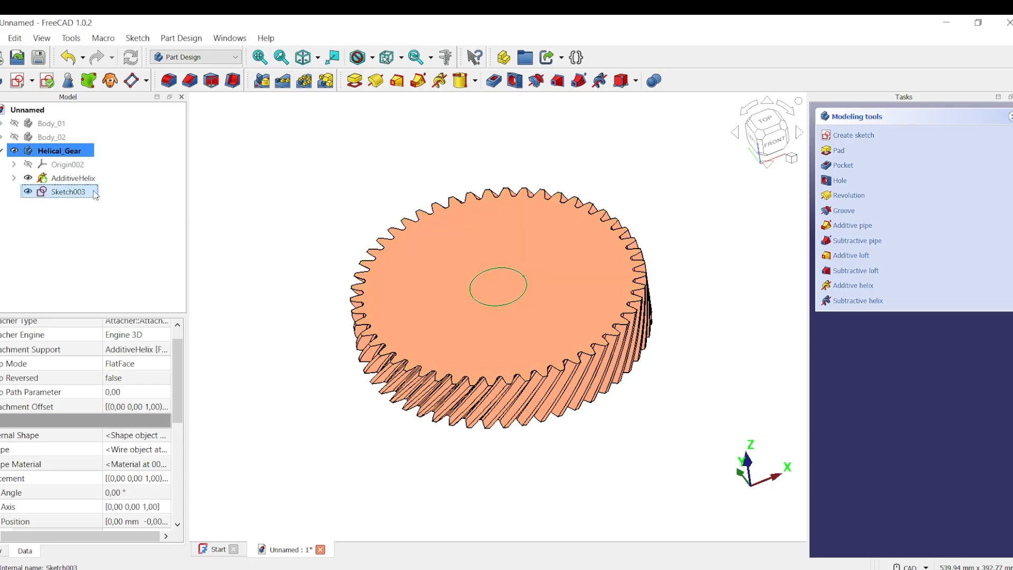
{"action": "left_click", "coordinate": [494, 81]}
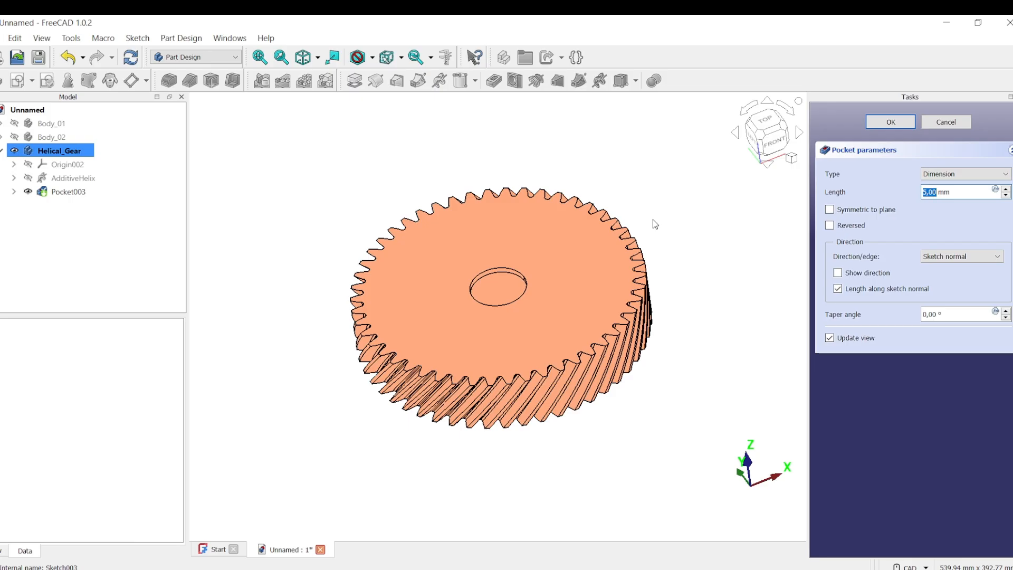
{"action": "left_click", "coordinate": [1005, 174]}
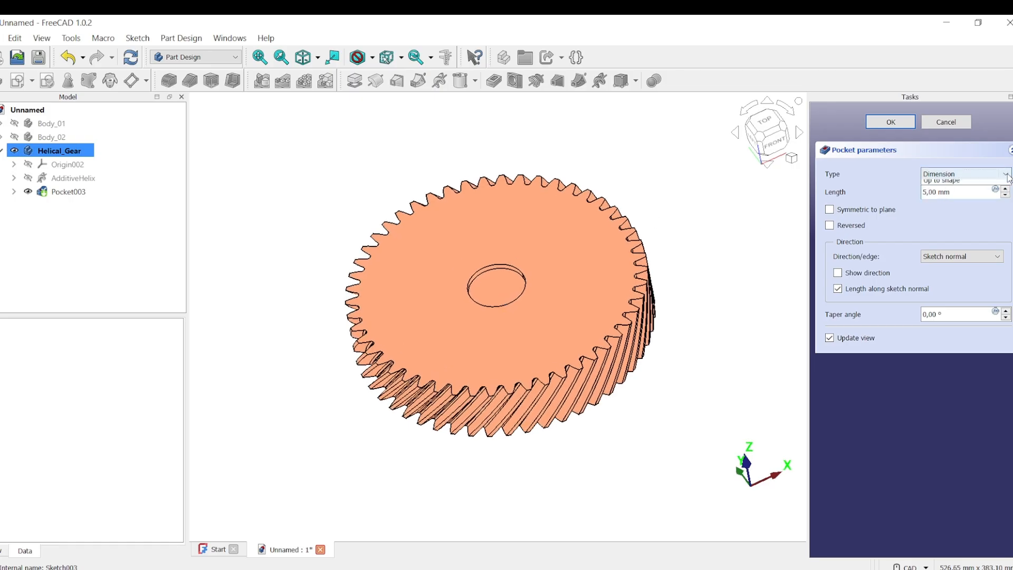
{"action": "left_click", "coordinate": [975, 194]}
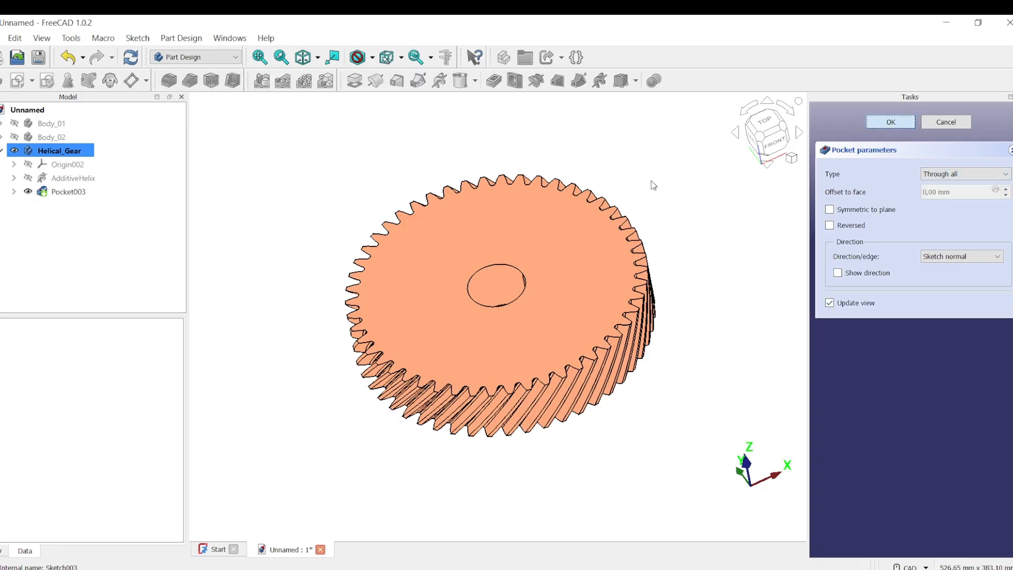
{"action": "middle_click_drag", "start_coordinate": [670, 187], "coordinate": [655, 214]}
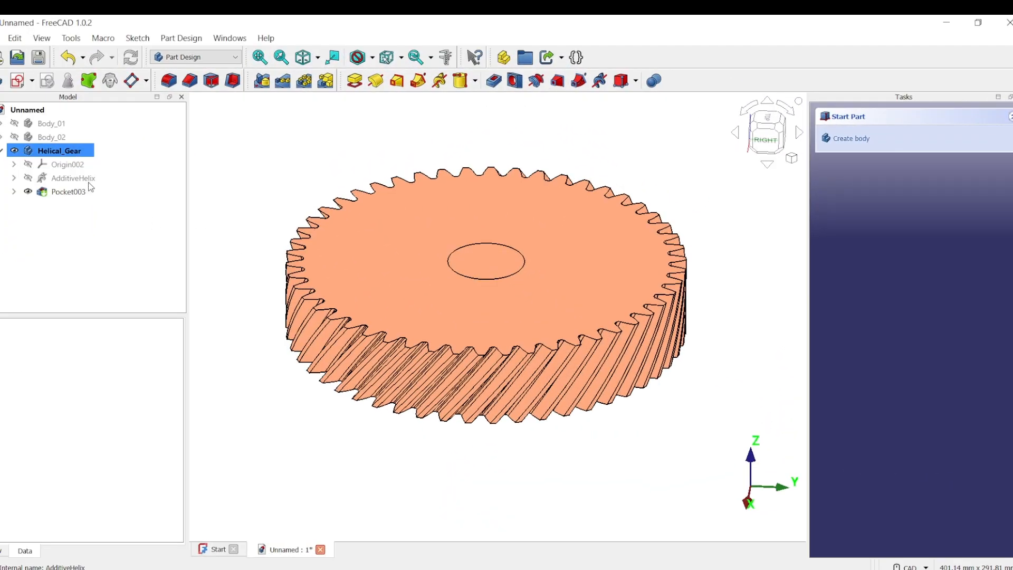
{"action": "left_click", "coordinate": [74, 178]}
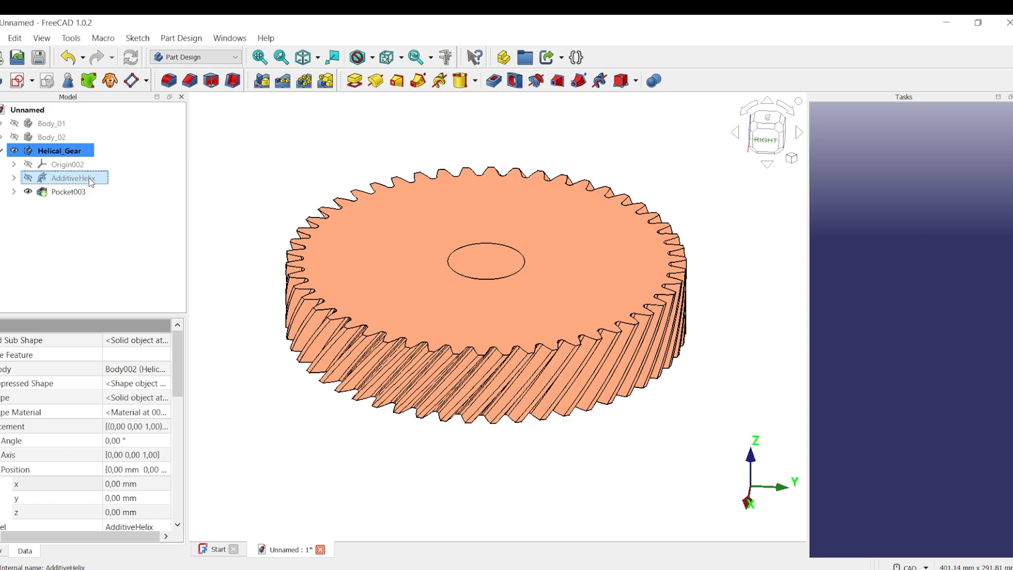
{"action": "double_click", "coordinate": [91, 179]}
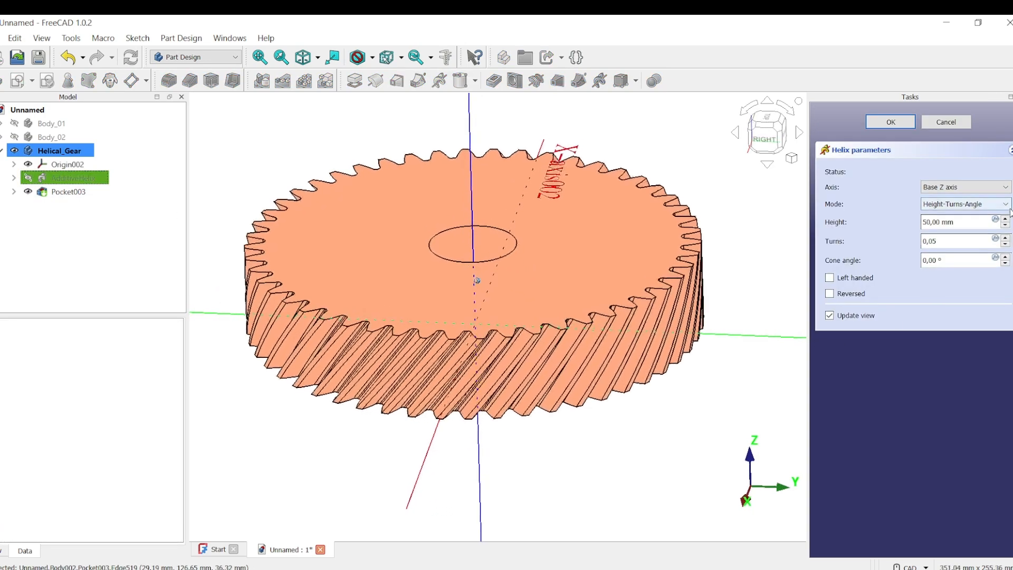
{"action": "middle_click_drag", "start_coordinate": [441, 346], "coordinate": [449, 333]}
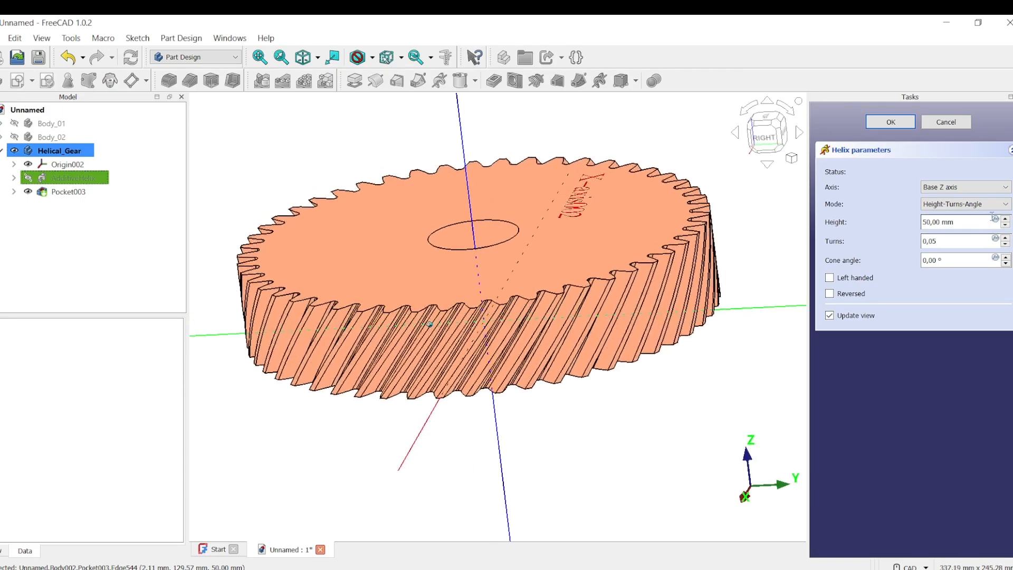
{"action": "left_click", "coordinate": [965, 204]}
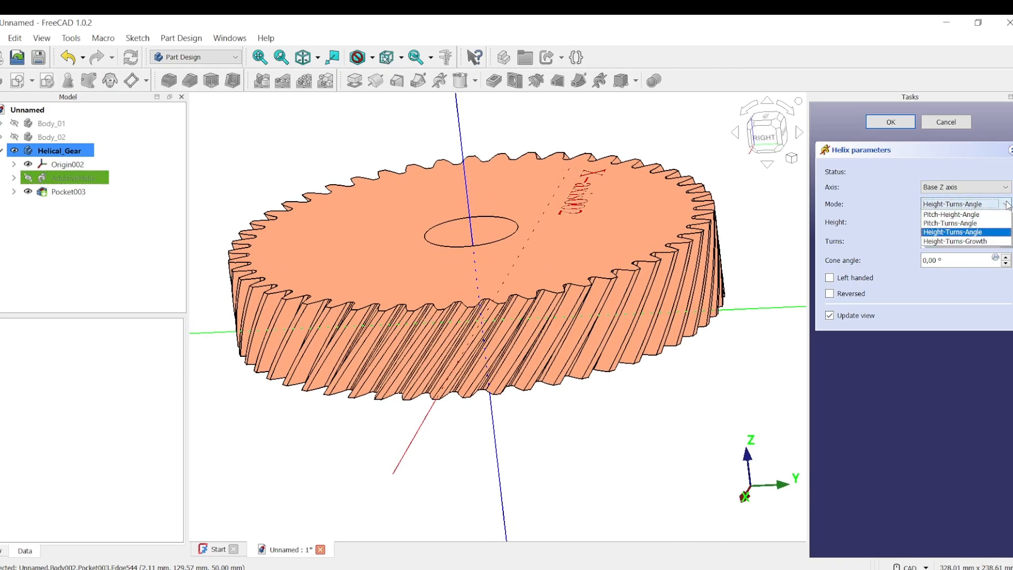
{"action": "left_click", "coordinate": [965, 231]}
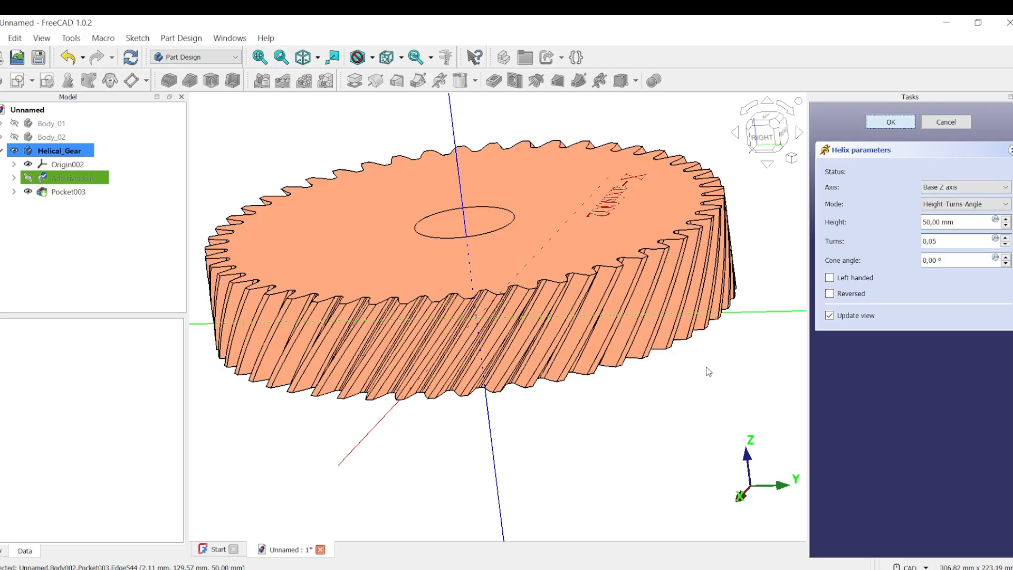
{"action": "key", "text": "Return"}
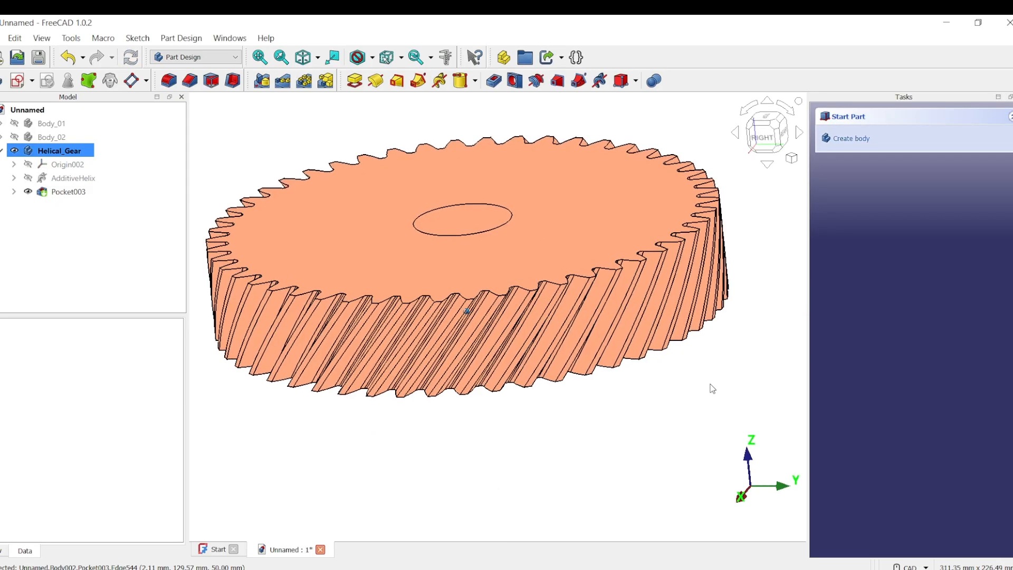